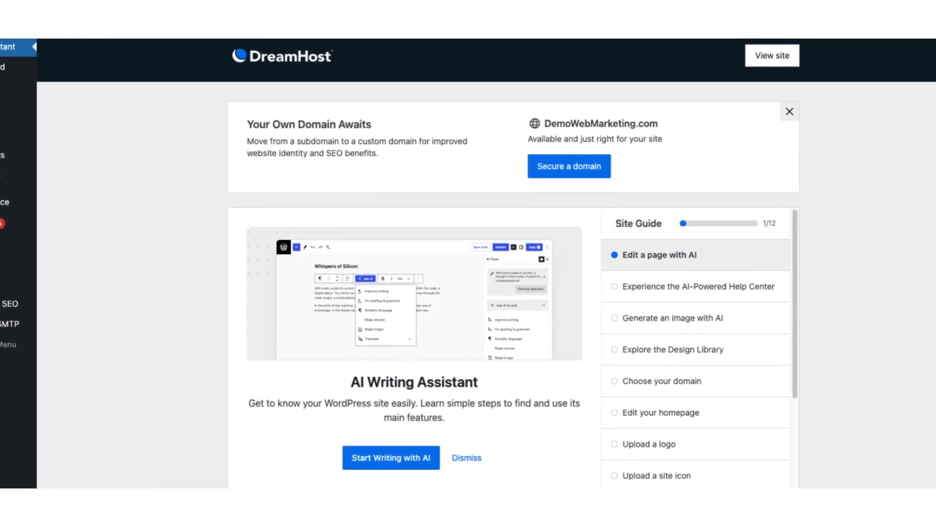
Retitle the homepage's hero heading "Demo Website Builder" and add a Paragraph block starting "This is my" in the marketing features section.
type("Dem")
type("o Website Build")
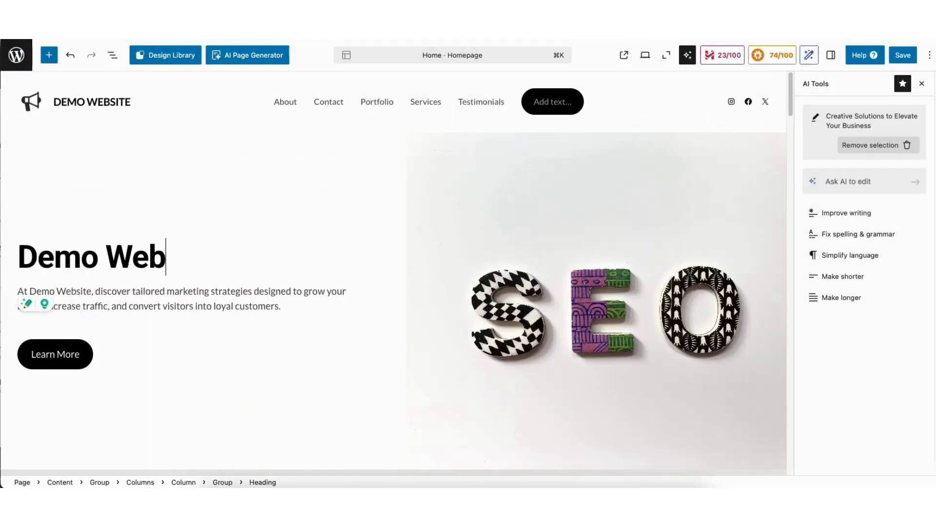
type("er")
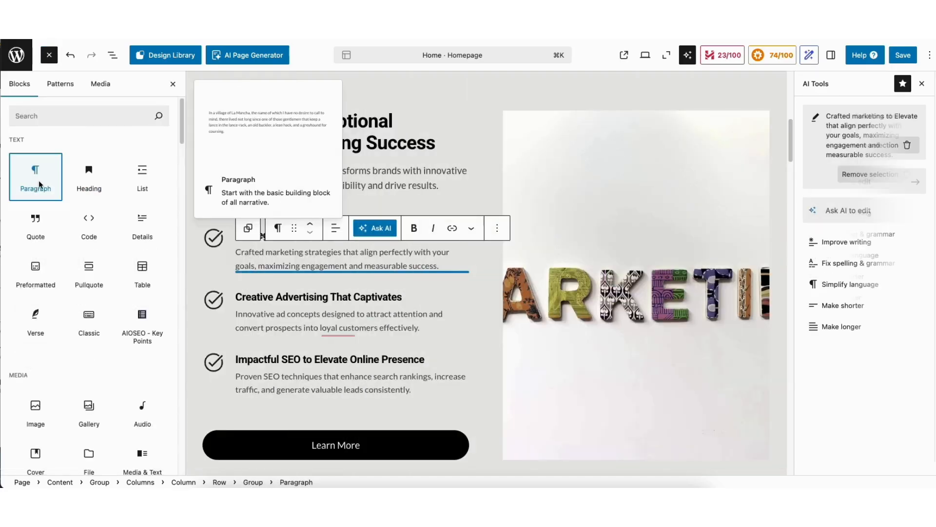
left_click_drag(35, 177, 254, 277)
type("This is my")
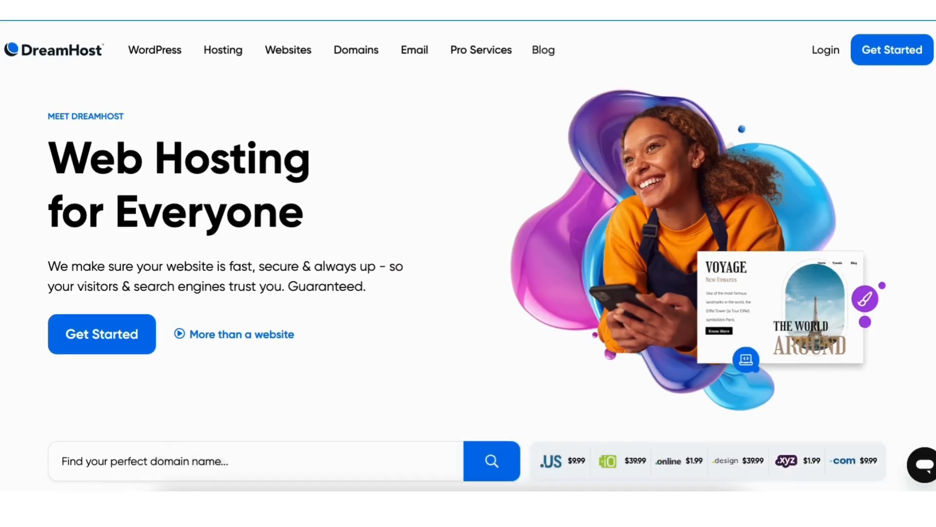
Look through the DreamHost homepage for its hosting offers, features and services for businesses.
scroll(468, 293, "down", 5)
scroll(469, 293, "down", 15)
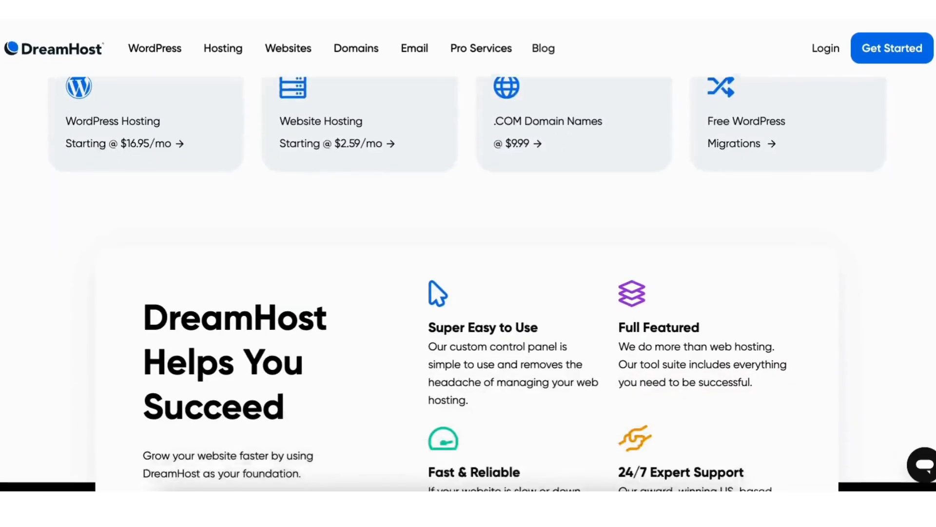
scroll(468, 292, "down", 15)
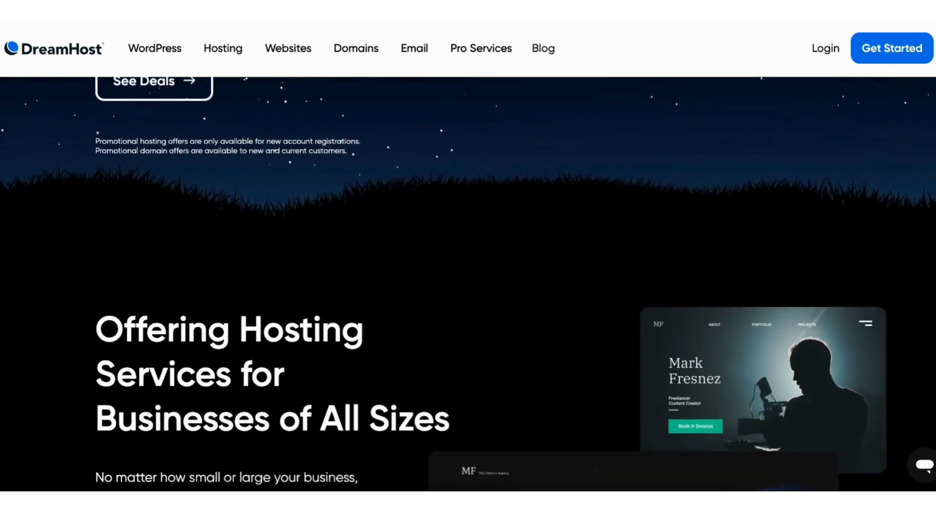
scroll(468, 293, "down", 10)
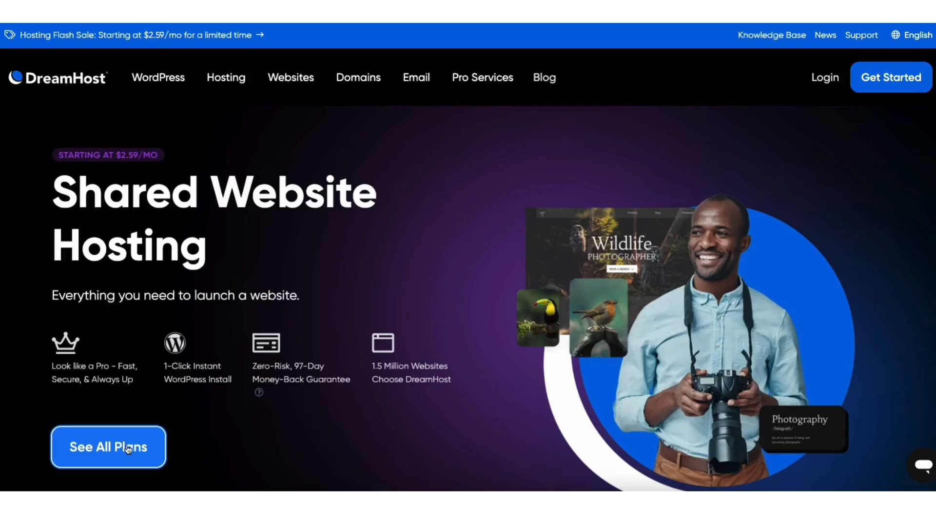
Compare the pricing and included features of the Shared Starter and Shared Unlimited hosting plans.
scroll(468, 263, "down", 1)
scroll(468, 264, "down", 10)
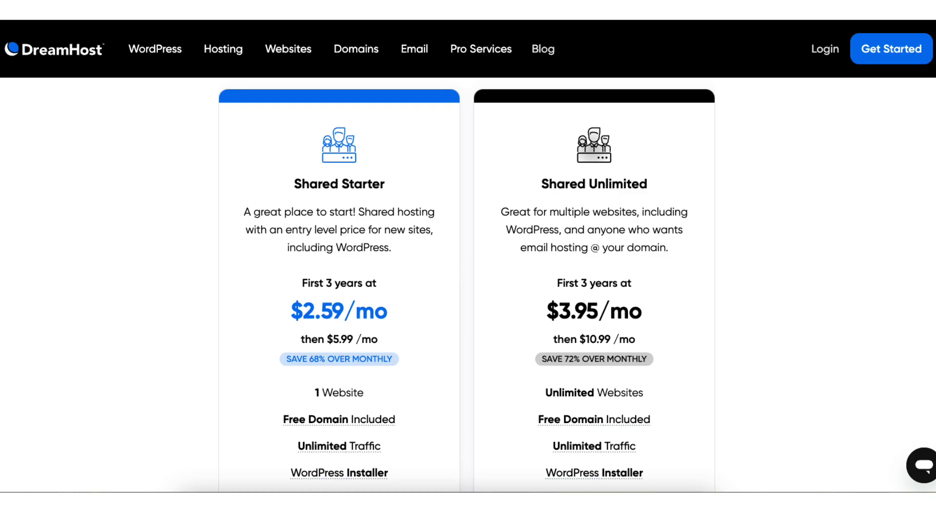
scroll(468, 283, "down", 5)
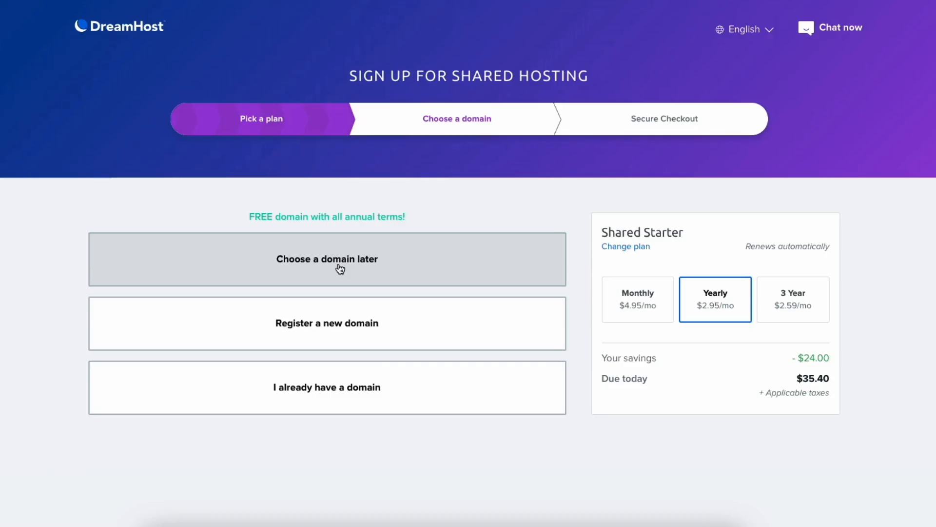
Search for testsiteexample930.com as a new domain, add it to the Shared Starter order and proceed to checkout.
left_click(331, 330)
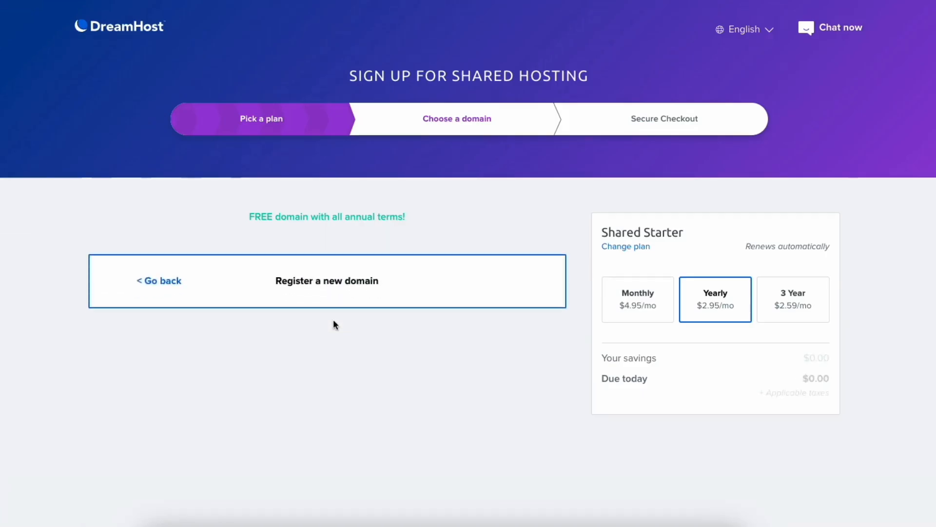
left_click(222, 344)
type("testsiteexample930.com")
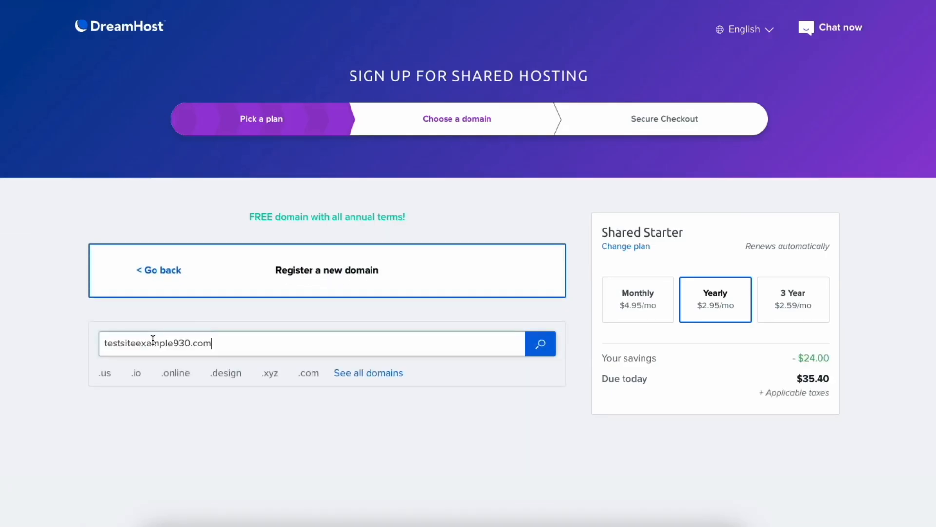
left_click(537, 345)
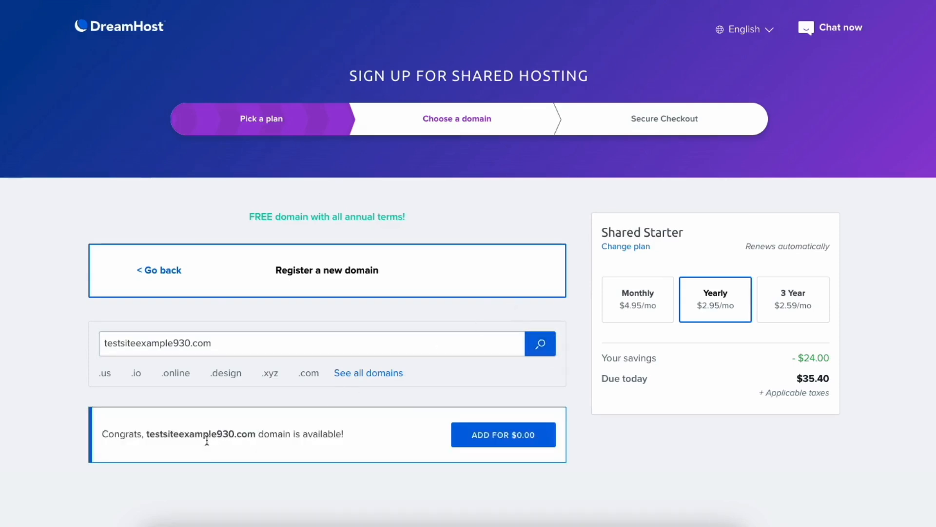
left_click(478, 439)
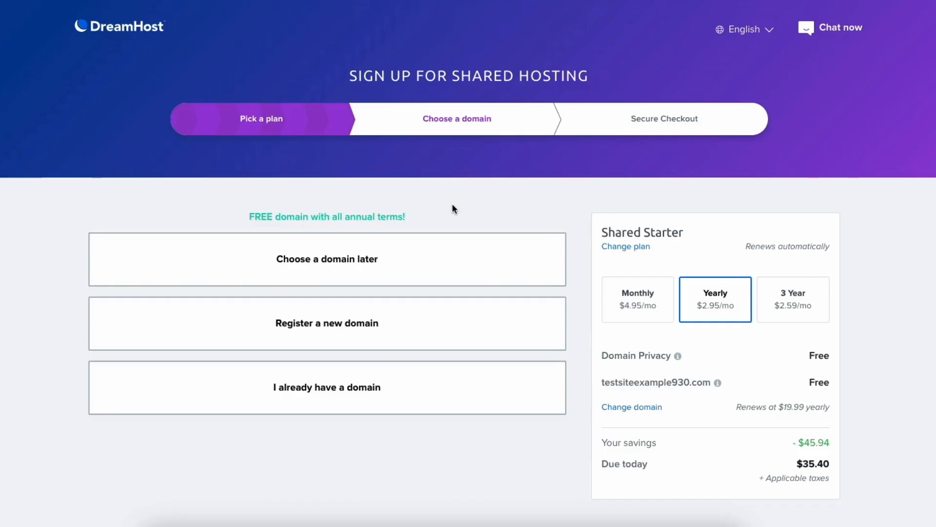
left_click(312, 387)
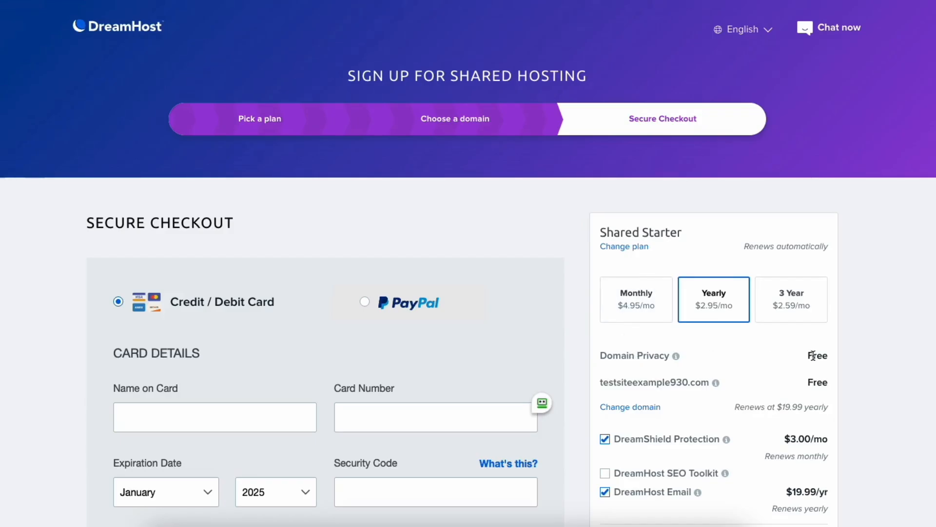
Remove the DreamShield Protection and DreamHost Email add-ons from the Shared Starter order.
mouse_move(678, 360)
scroll(623, 328, "down", 3)
left_click(605, 332)
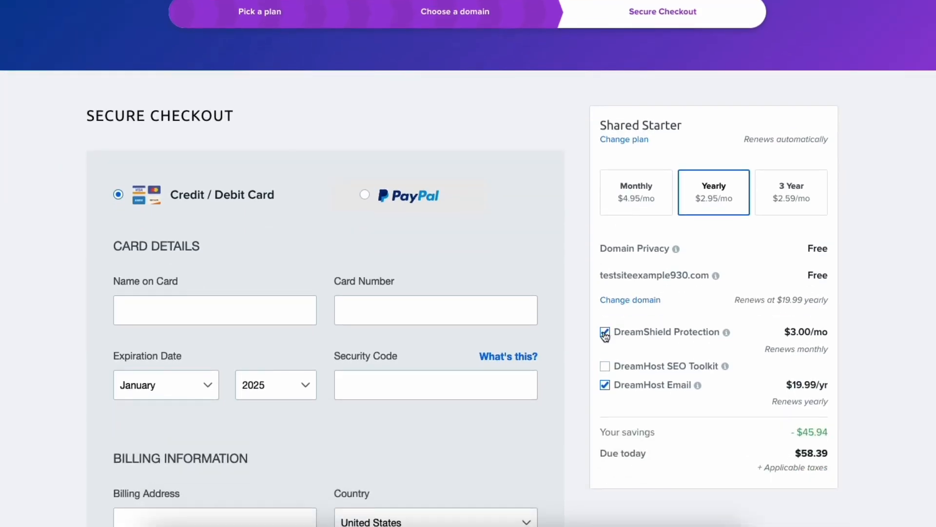
left_click(605, 370)
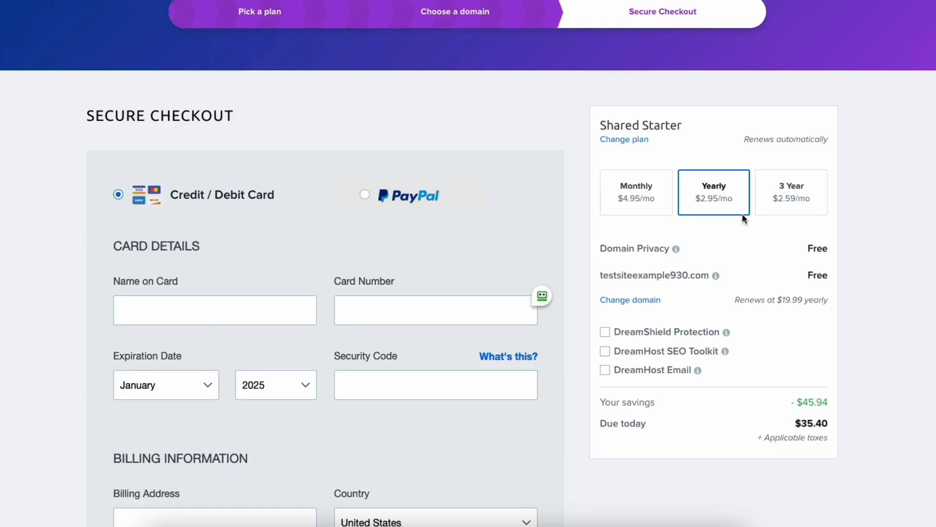
Examine the billing information, account setup and additional options sections of the checkout form.
scroll(251, 185, "down", 6)
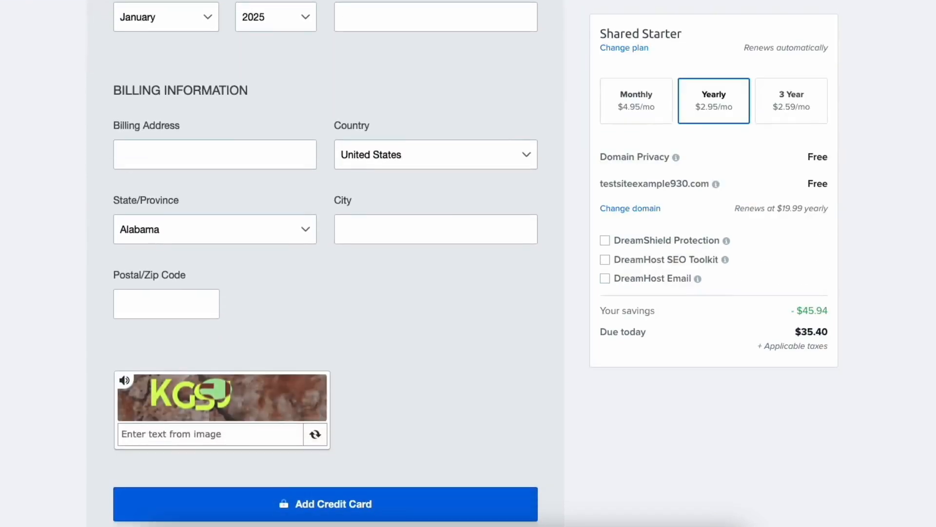
left_click(227, 167)
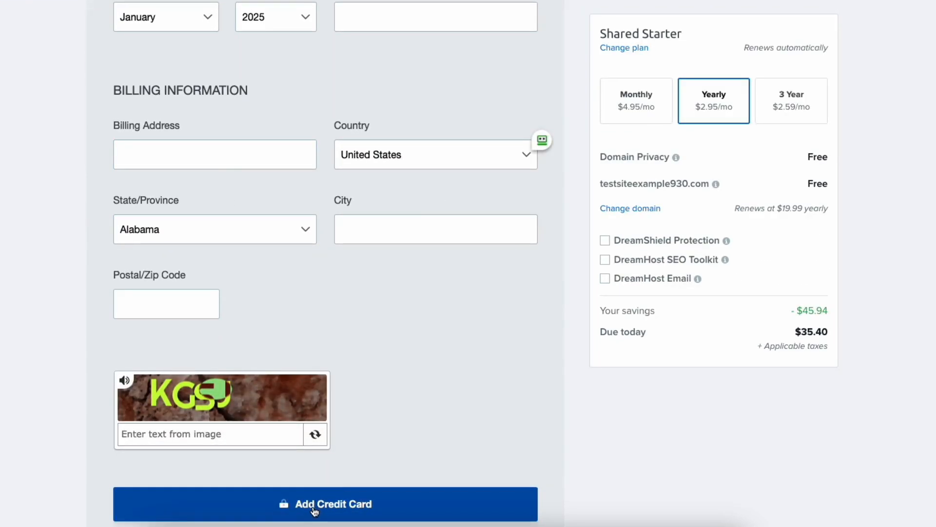
scroll(845, 308, "down", 10)
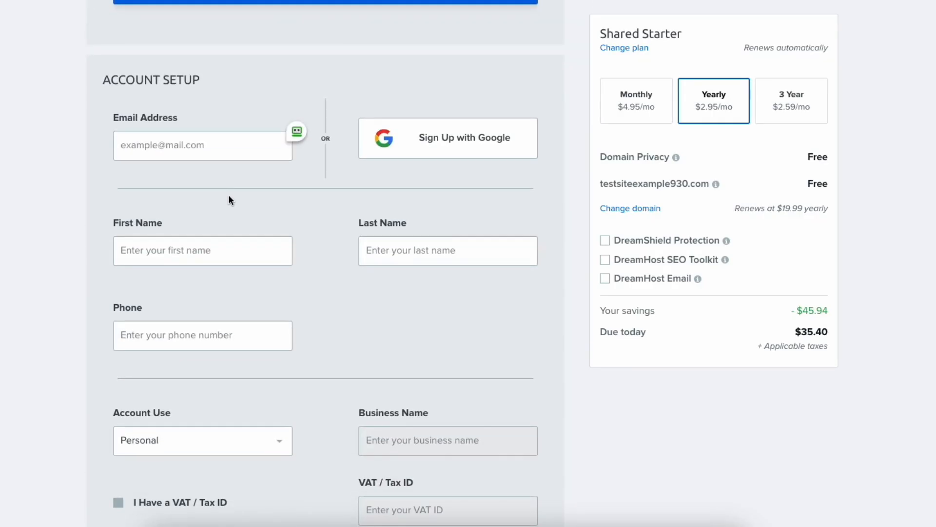
scroll(325, 263, "down", 9)
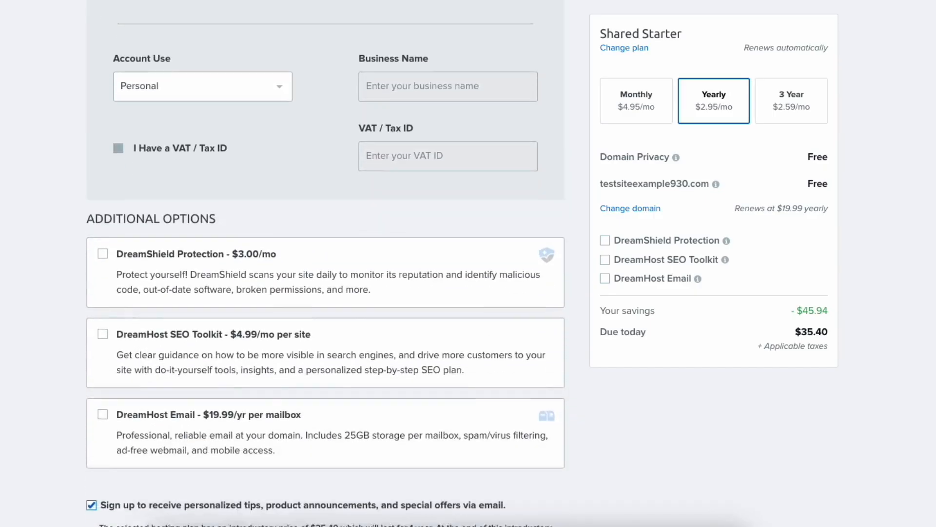
scroll(326, 263, "down", 1)
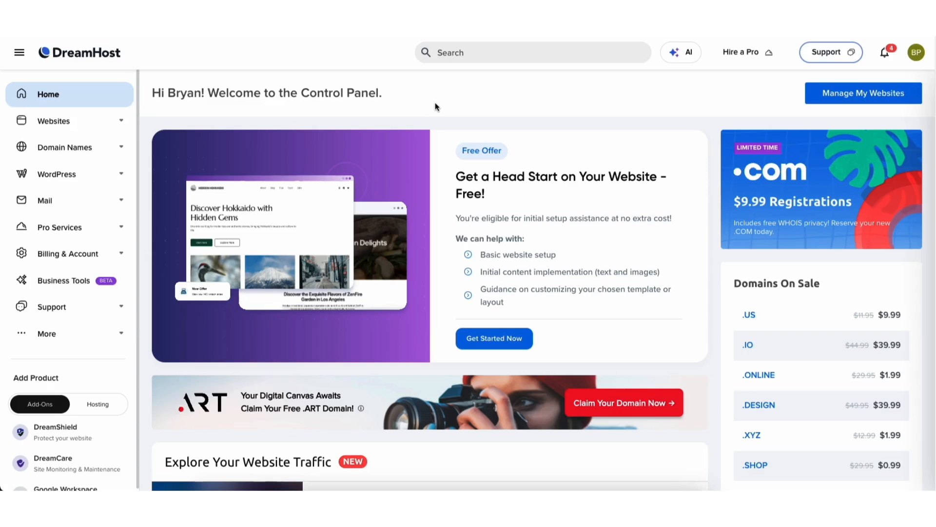
Open the management page of the hosted Shared Starter website and look over its dashboard.
left_click(64, 124)
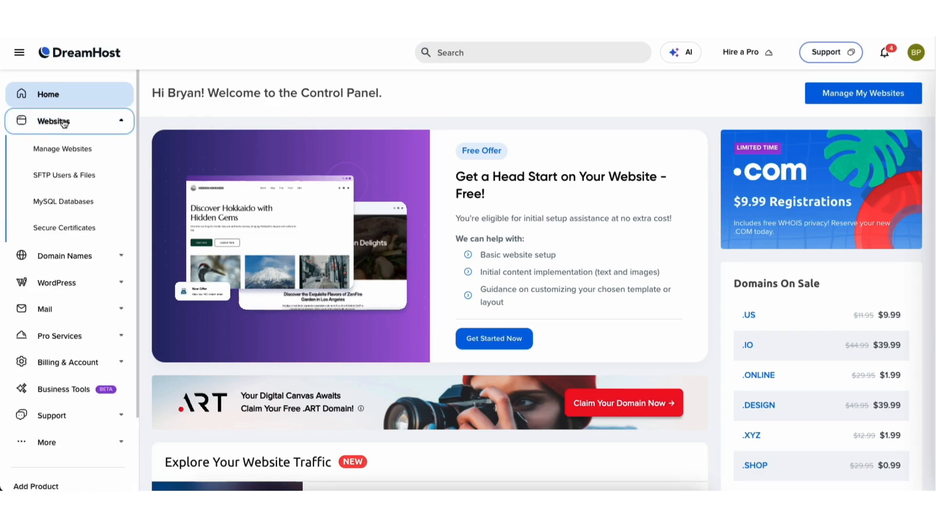
left_click(63, 151)
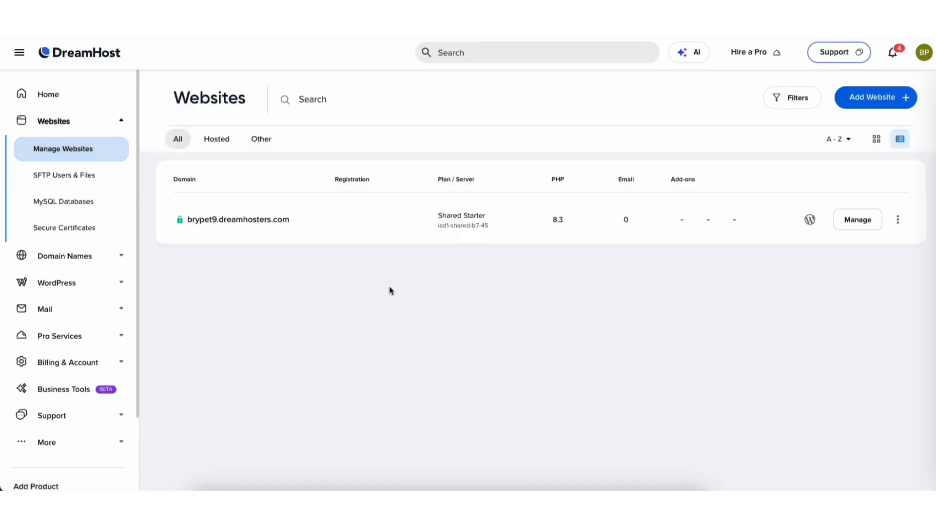
left_click(857, 221)
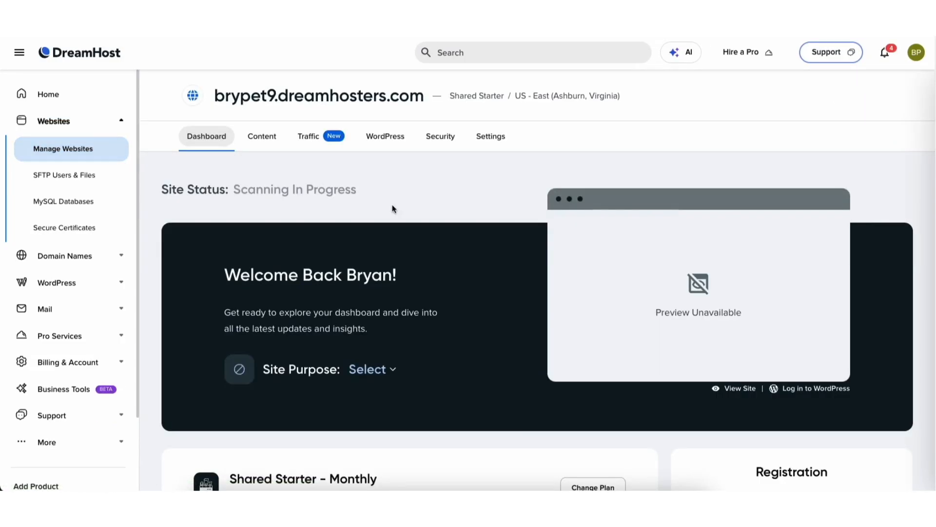
scroll(934, 135, "down", 7)
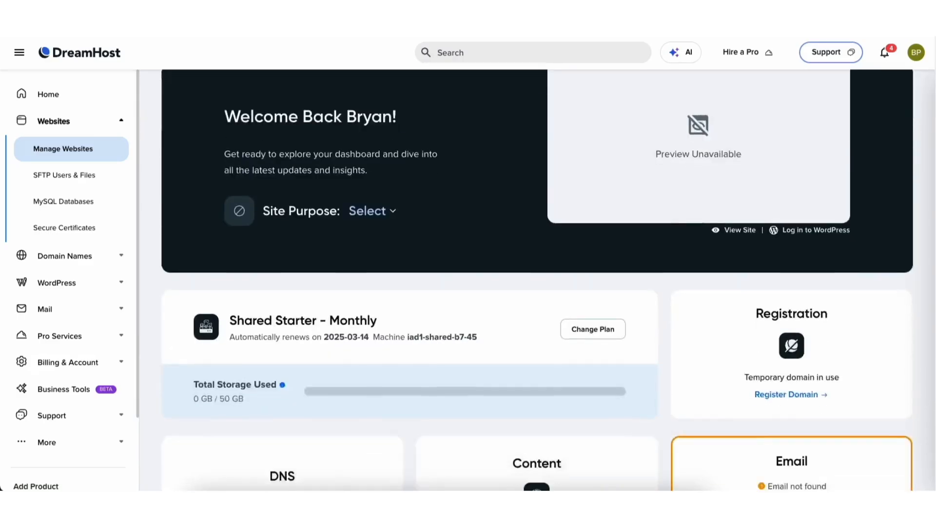
scroll(932, 292, "down", 2)
scroll(931, 292, "up", 9)
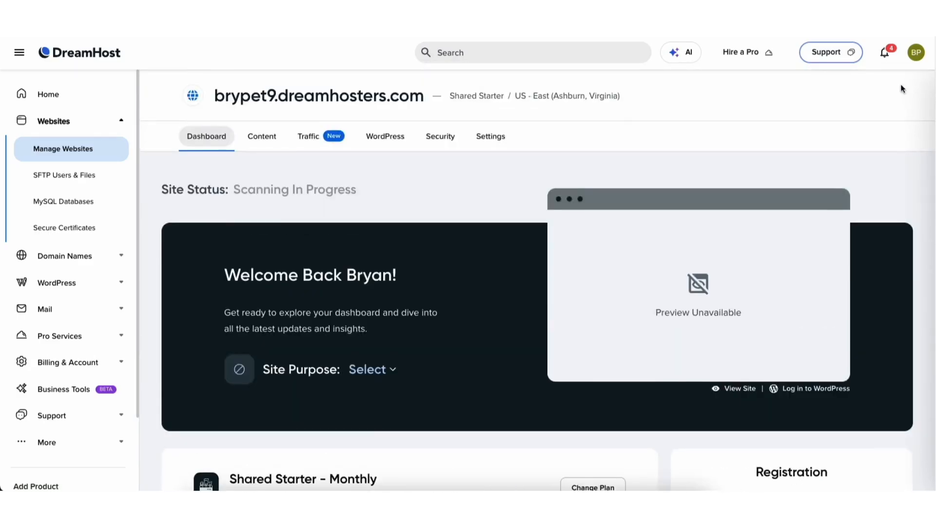
Examine the website's content management tools and its visitor traffic statistics.
left_click(272, 141)
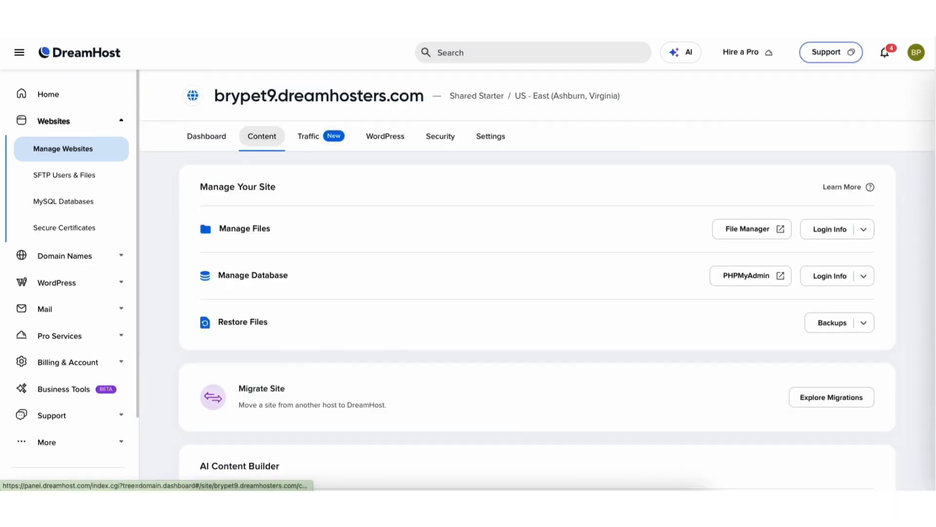
scroll(876, 341, "down", 2)
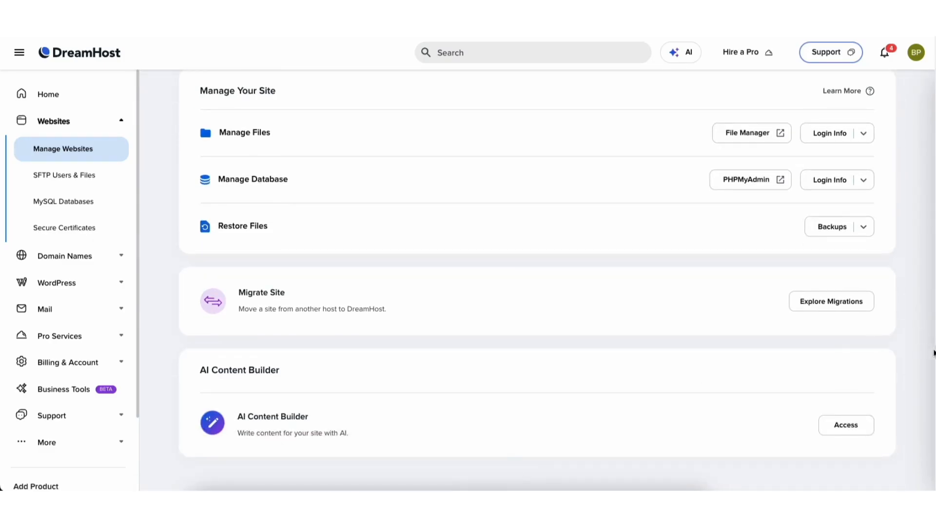
scroll(293, 244, "up", 2)
left_click(314, 139)
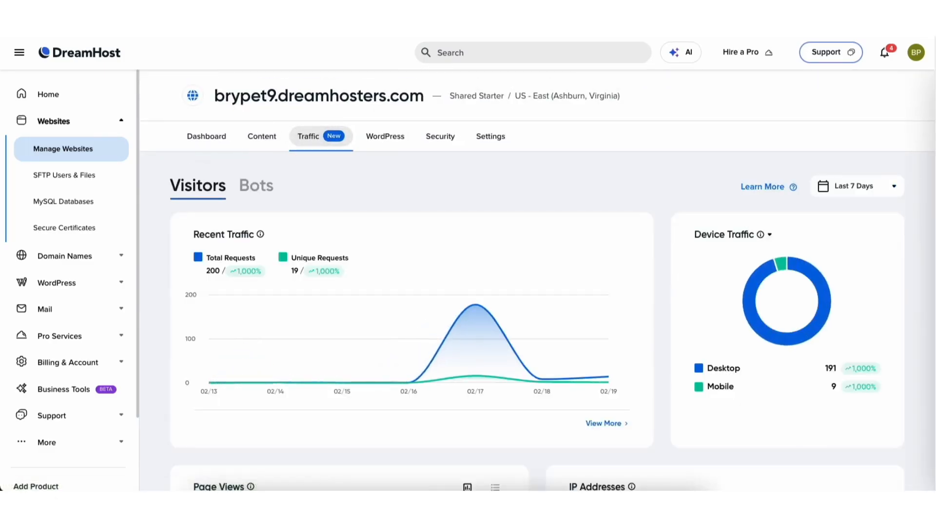
scroll(537, 280, "down", 2)
scroll(934, 269, "down", 5)
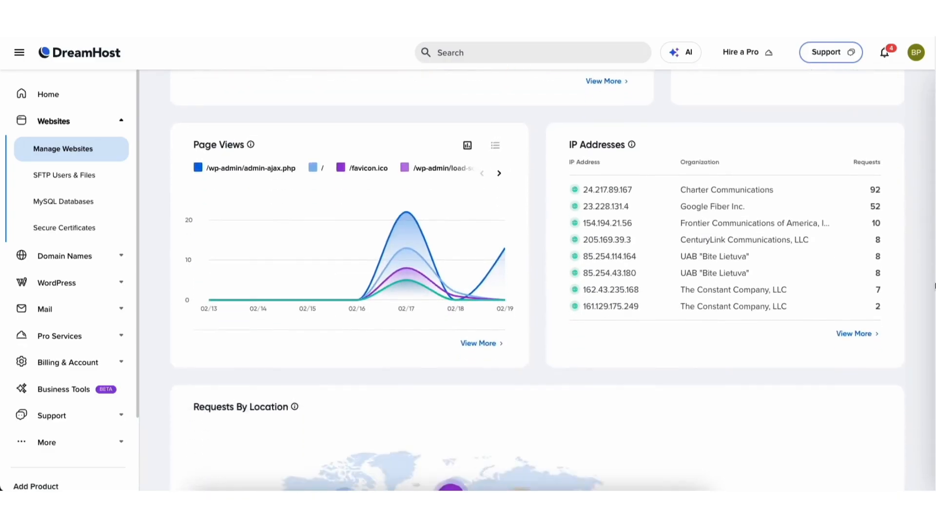
left_click_drag(934, 270, 932, 125)
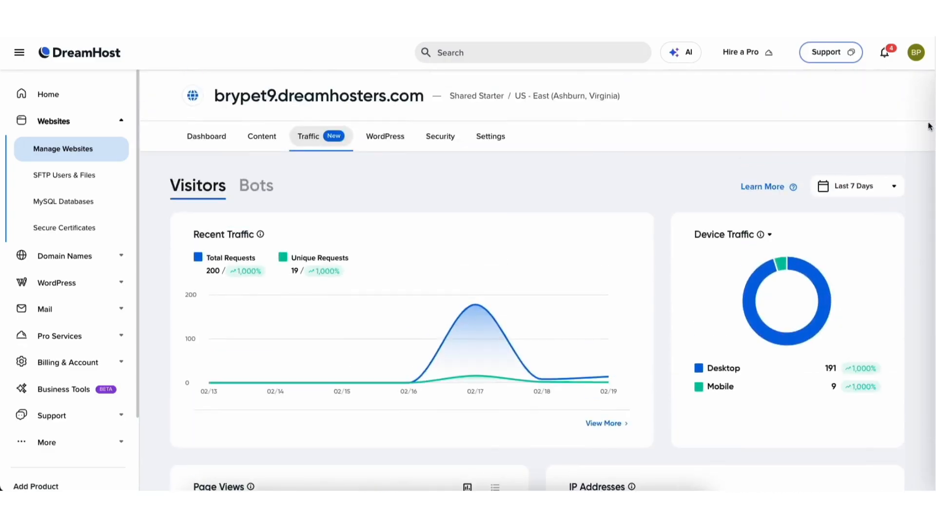
Examine the website's DreamShield security features, website settings and non-hosting options.
left_click(437, 138)
scroll(536, 280, "down", 6)
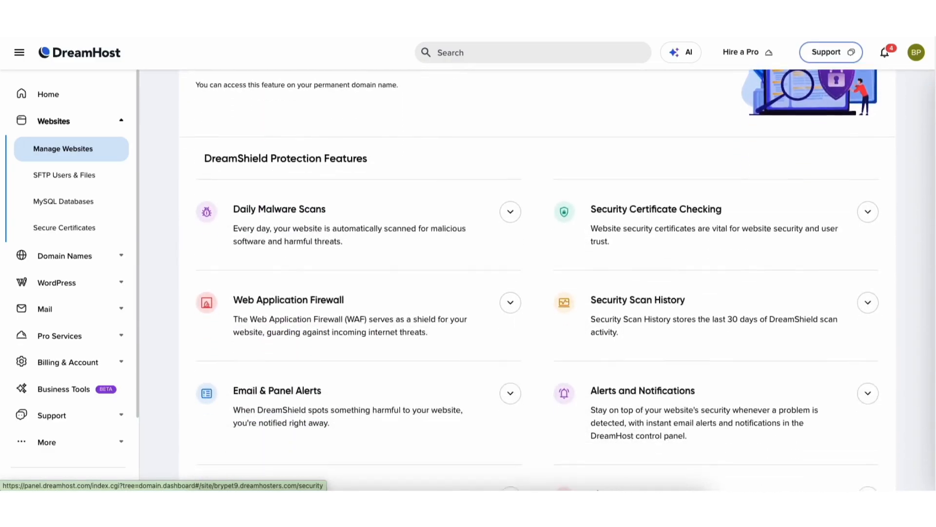
scroll(902, 117, "up", 6)
left_click(490, 138)
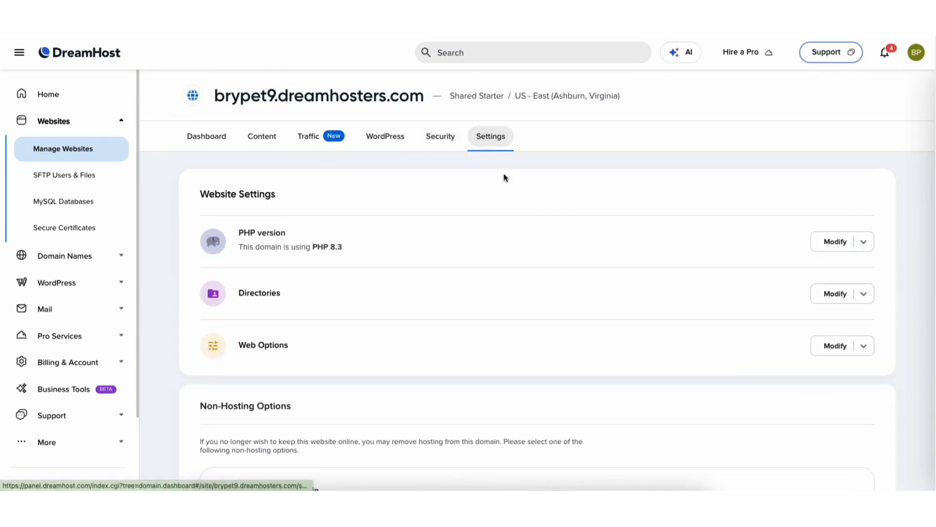
scroll(925, 177, "down", 4)
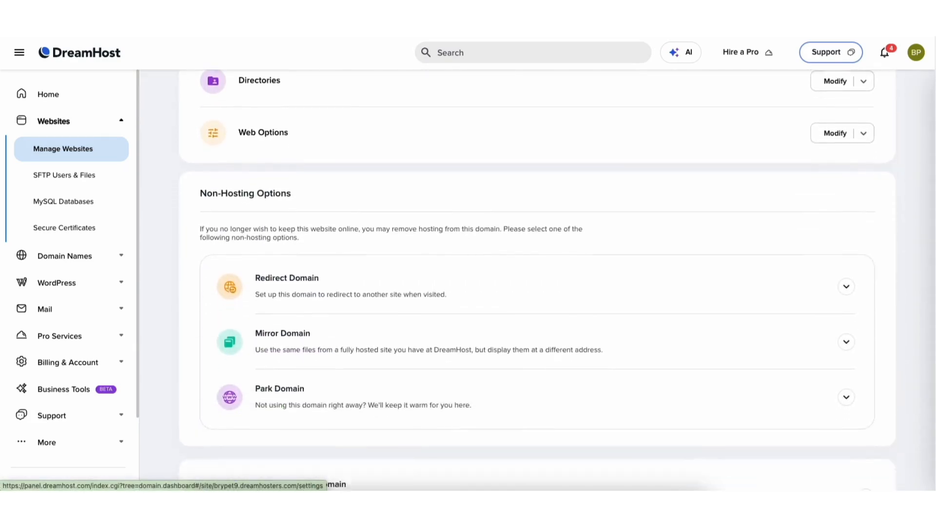
scroll(929, 146, "down", 2)
scroll(932, 121, "up", 6)
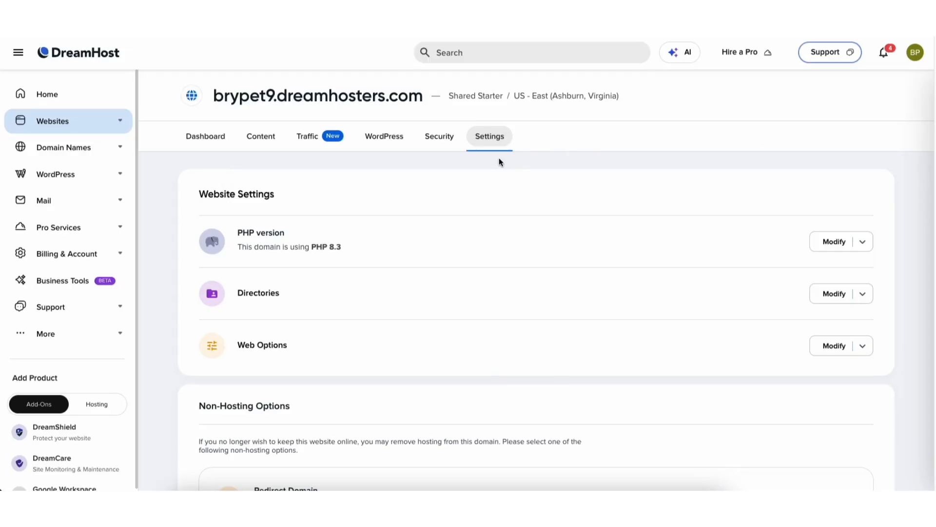
Start a WordPress installation on the brypet9.dreamhosters.com domain.
left_click(73, 176)
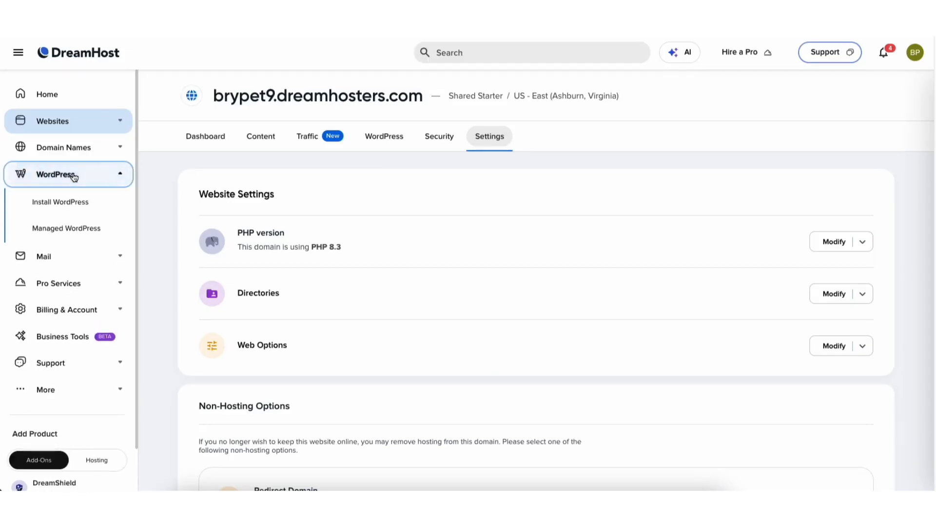
left_click(68, 206)
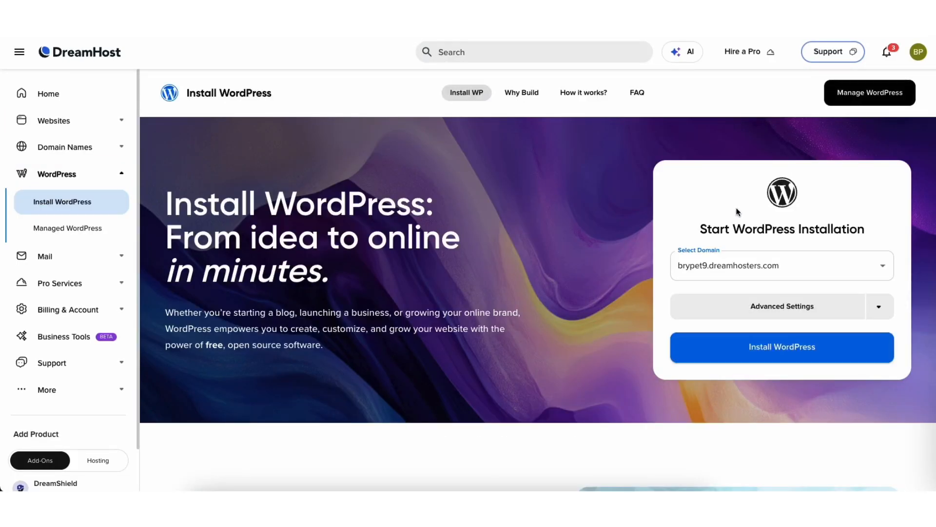
left_click(706, 265)
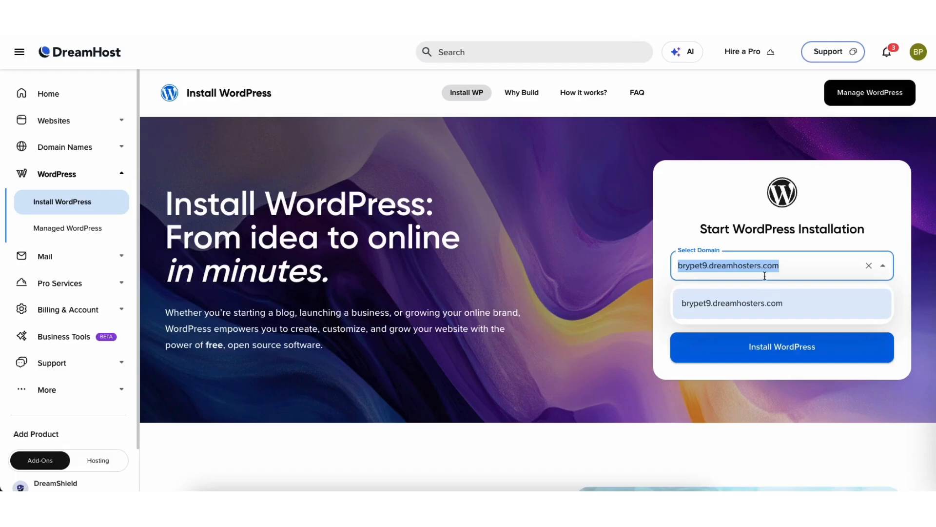
left_click(749, 305)
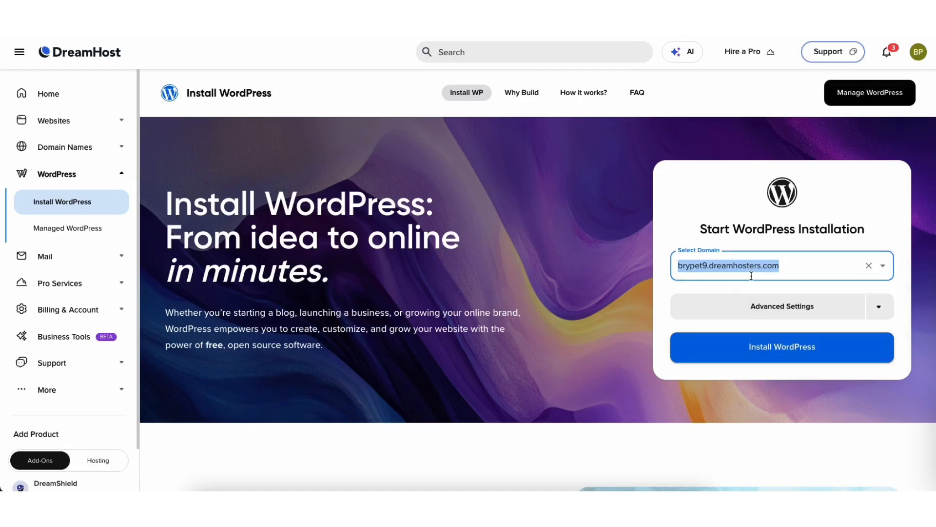
left_click(756, 352)
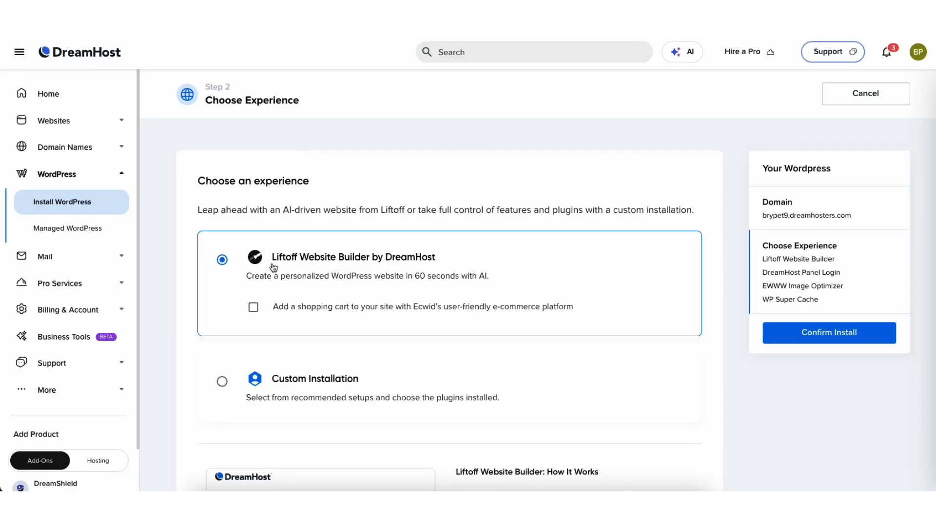
Confirm the WordPress installation with the Liftoff Website Builder experience and without the Ecwid shopping cart.
left_click(223, 383)
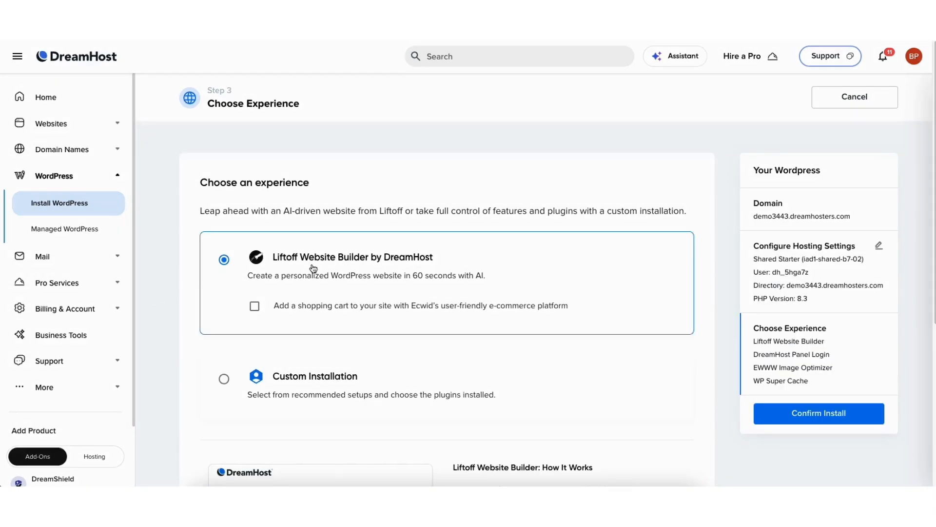
left_click(254, 307)
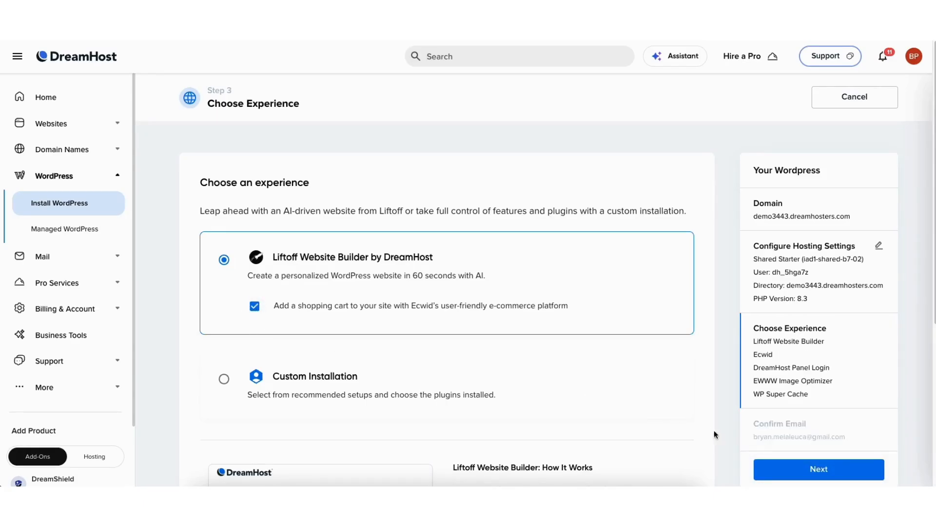
left_click(254, 306)
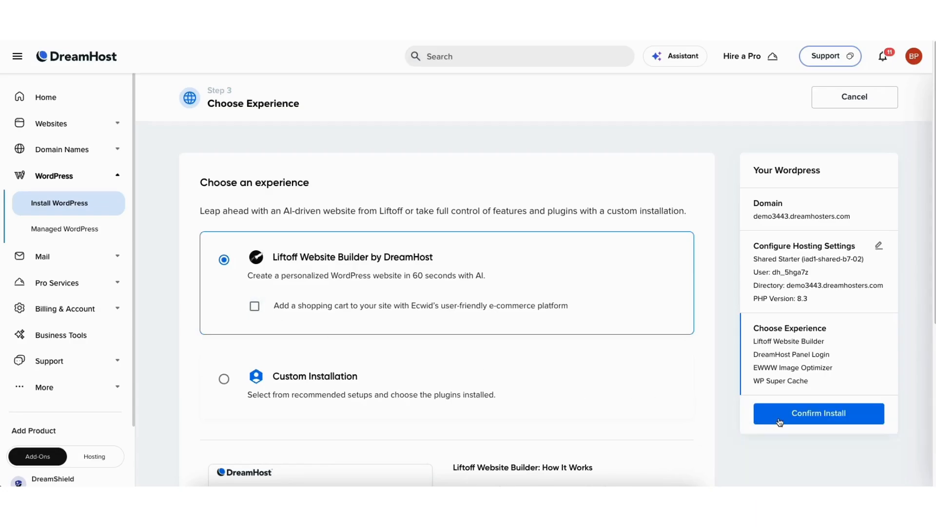
left_click(780, 422)
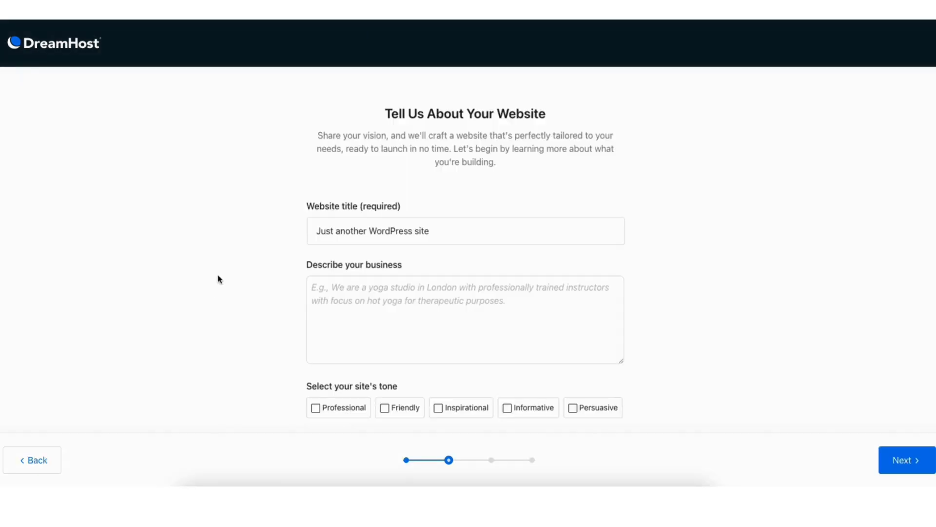
Title the website Demo Website, describe it as a full-service marketing and advertising company, and submit it with the Professional tone.
left_click(297, 224)
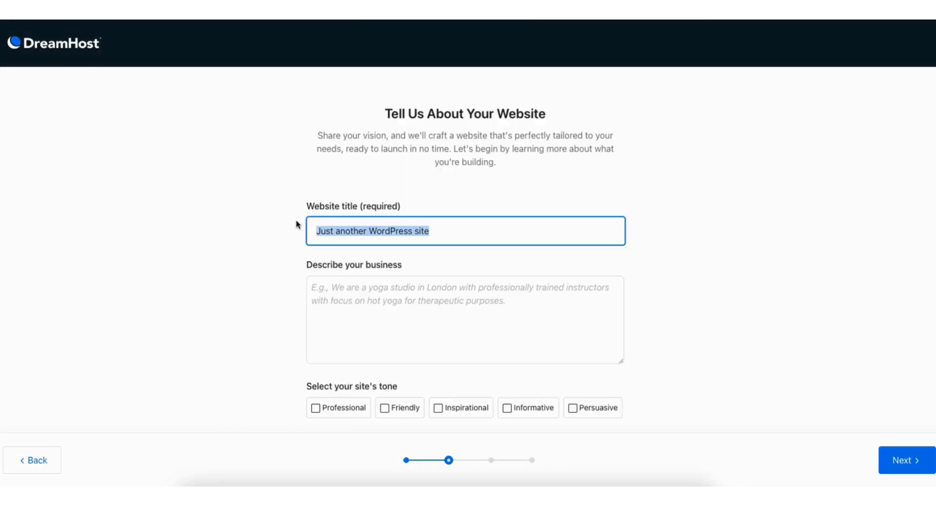
type("Demo Webs")
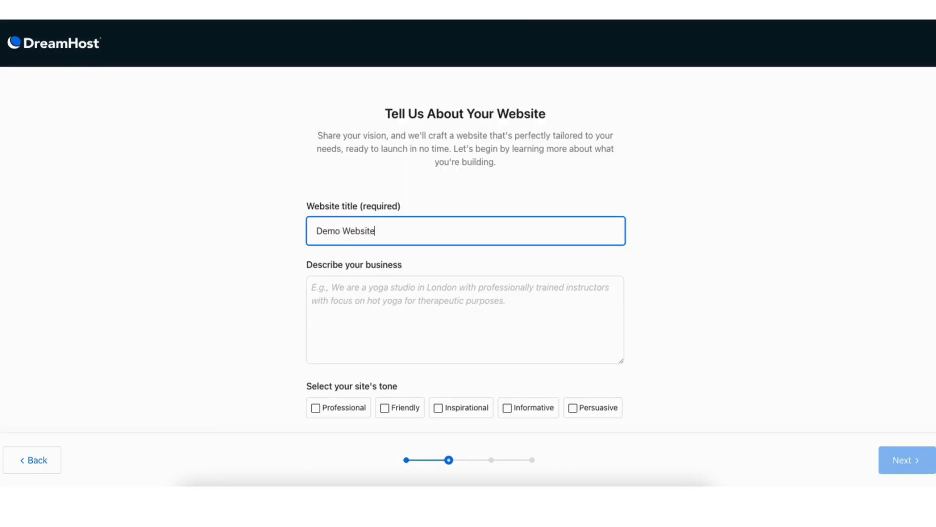
left_click(364, 310)
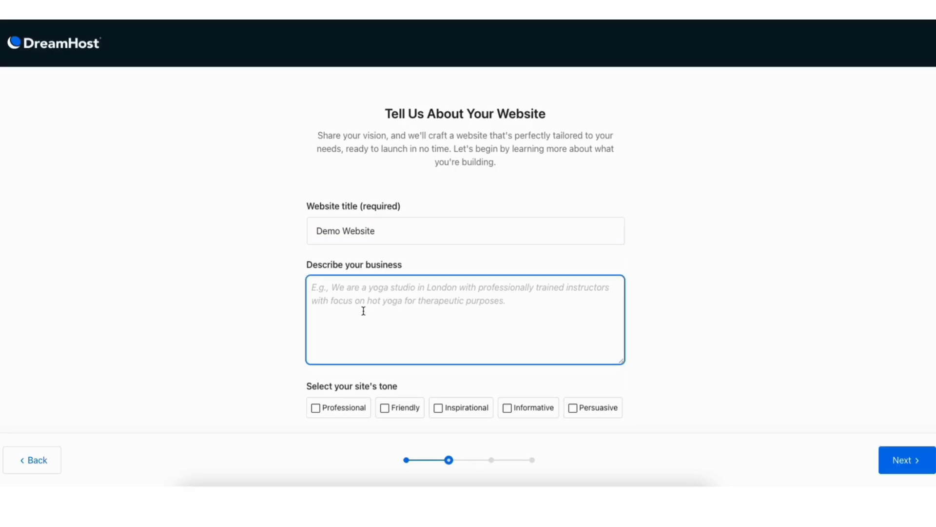
type("Demo Website is a full-service marketing and advertising company dedicated to helping businesses grow their brand and reach their target audience. We specialize in strategic marketing campaigns, creative advertising solutions, and results-driven SEO services that boost online visibility and deliver measurable results. Whether you’re a startup or an established business, our team combines innovation and expertise to help you stand out in today’s competitive digital landscape.")
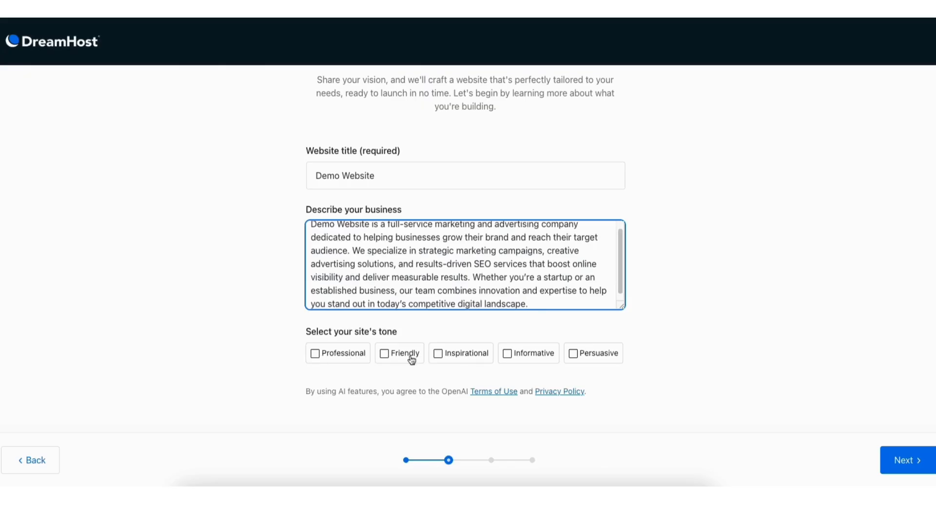
left_click(312, 353)
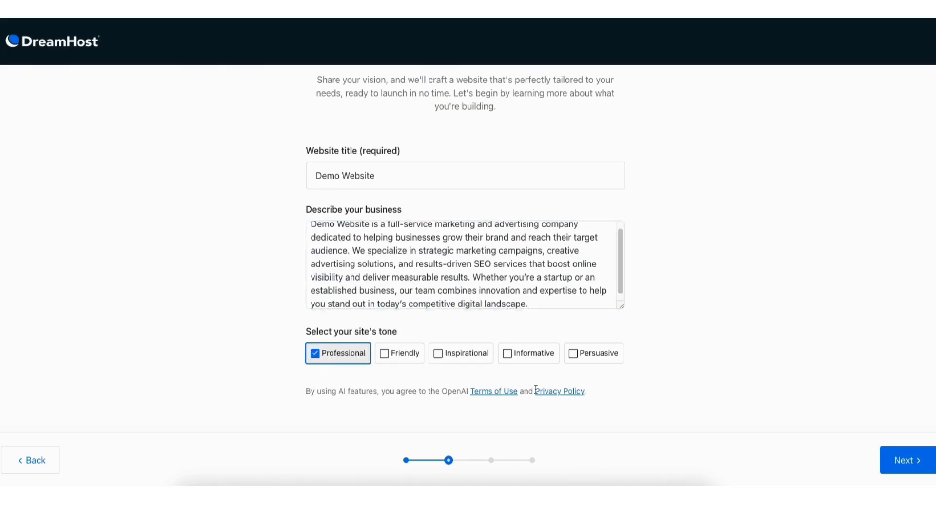
left_click(907, 463)
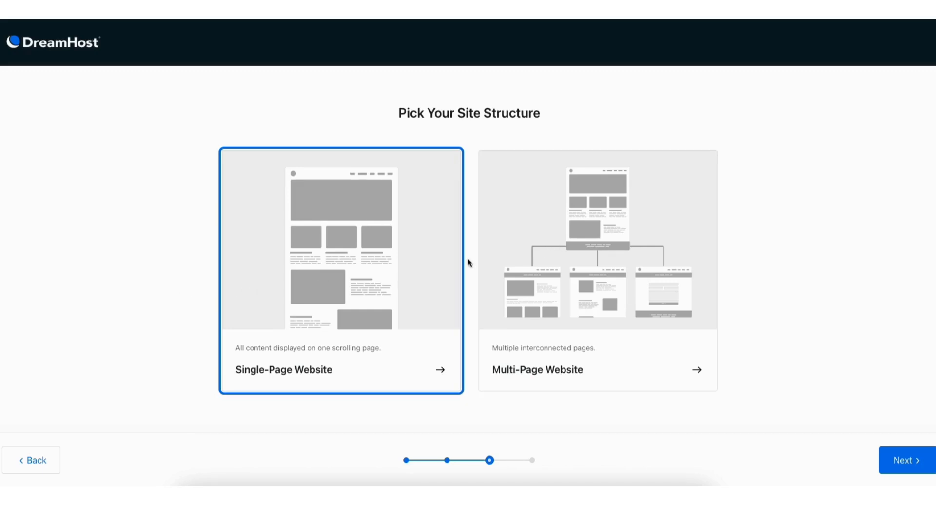
Choose the Multi-Page Website structure and the "Innovative Strategies to Boost Your Brand" design with the SEO image.
left_click(559, 249)
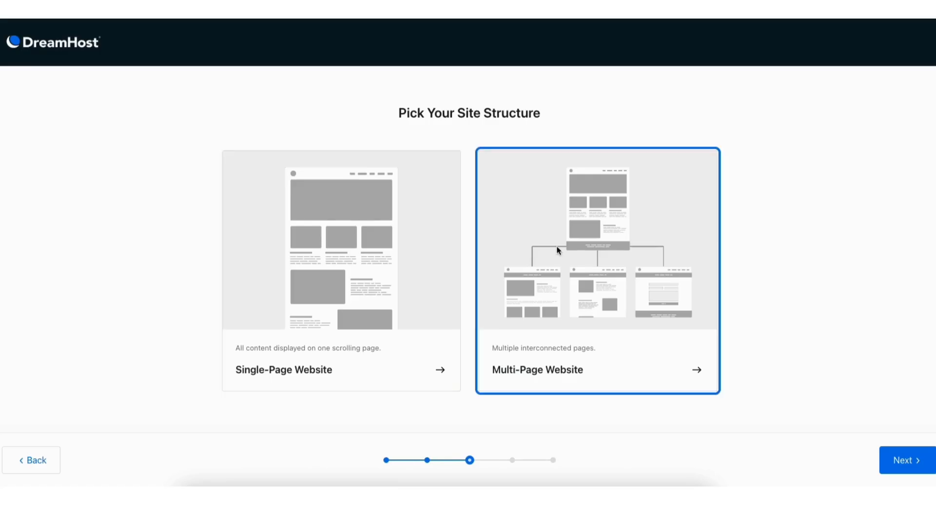
left_click(894, 461)
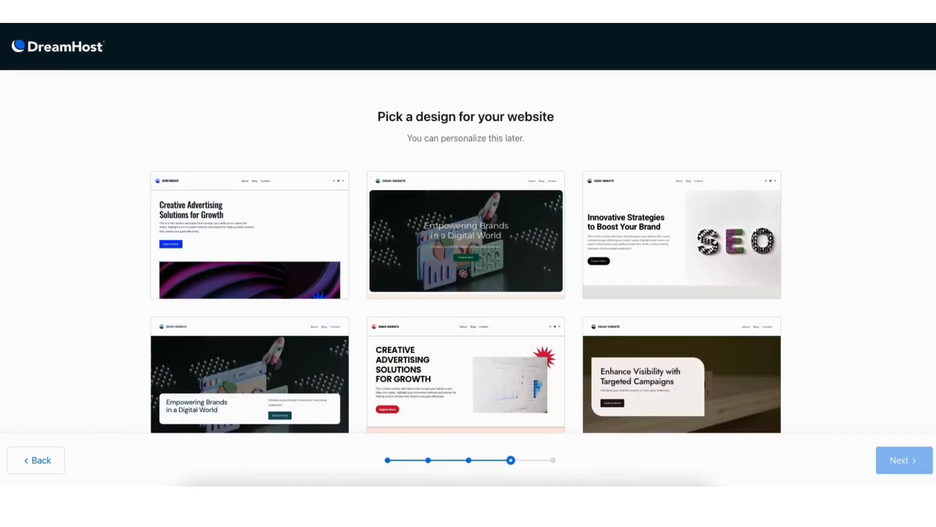
scroll(465, 252, "down", 5)
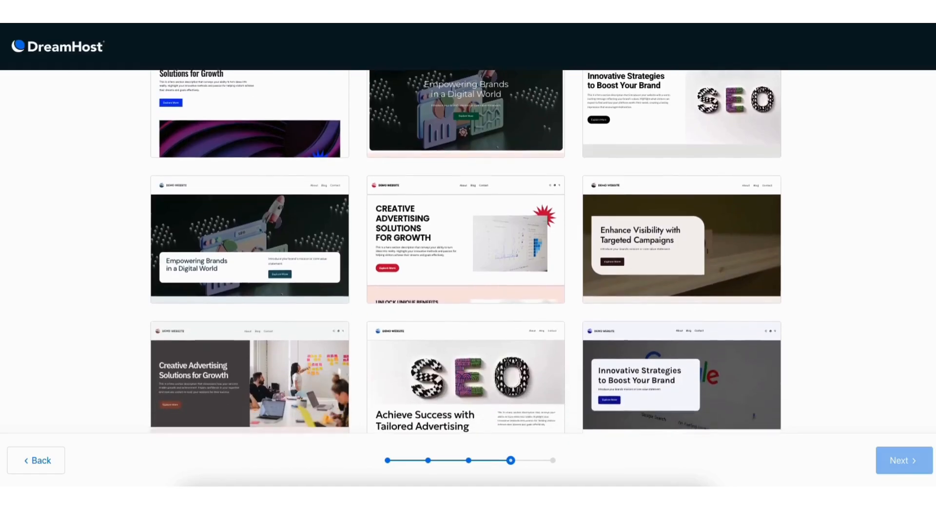
scroll(465, 251, "down", 5)
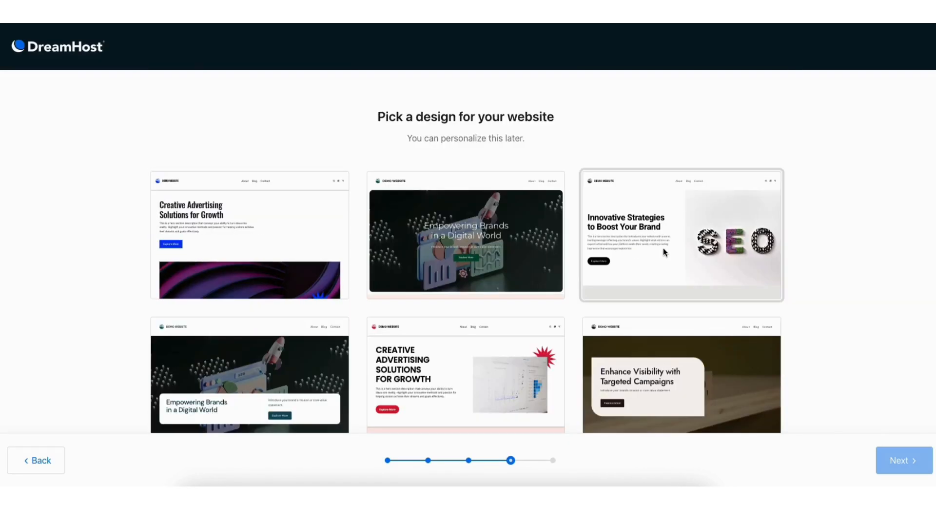
left_click(663, 252)
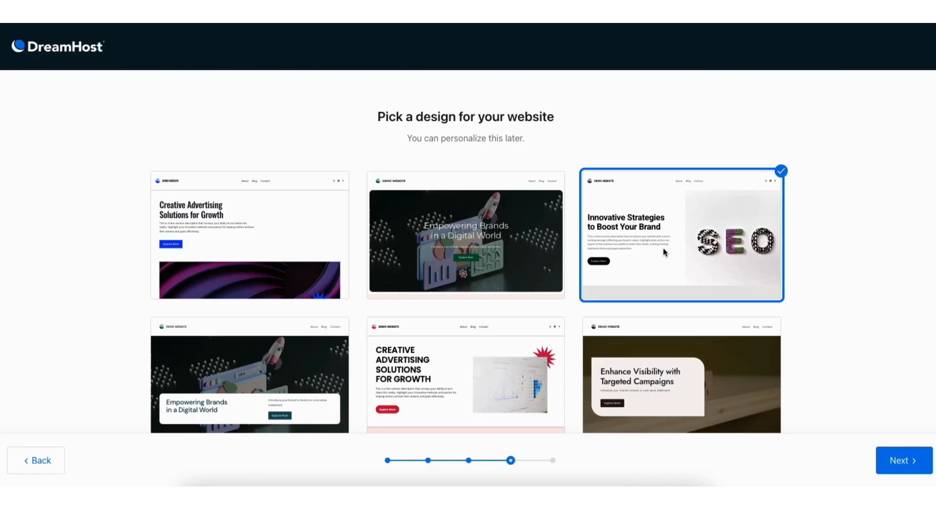
left_click(903, 464)
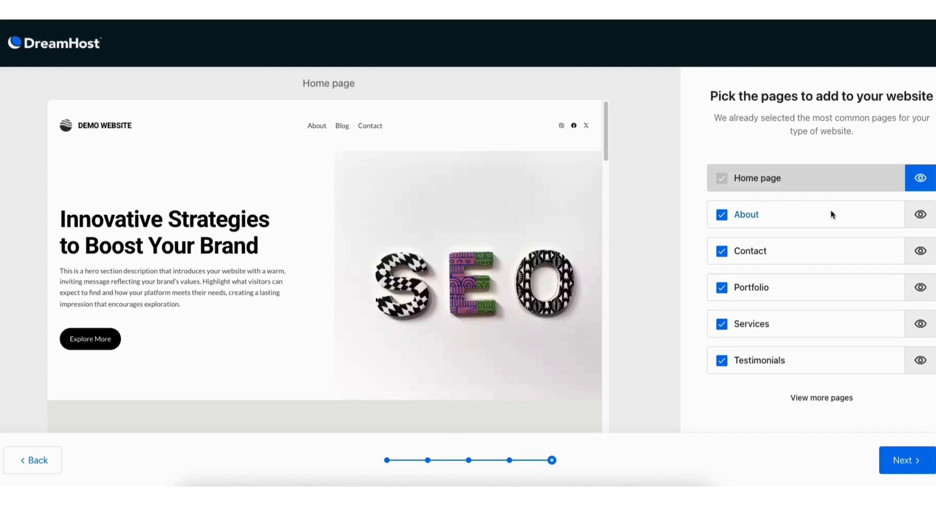
Preview the About page and try excluding and re-including the About and Contact pages.
left_click(920, 216)
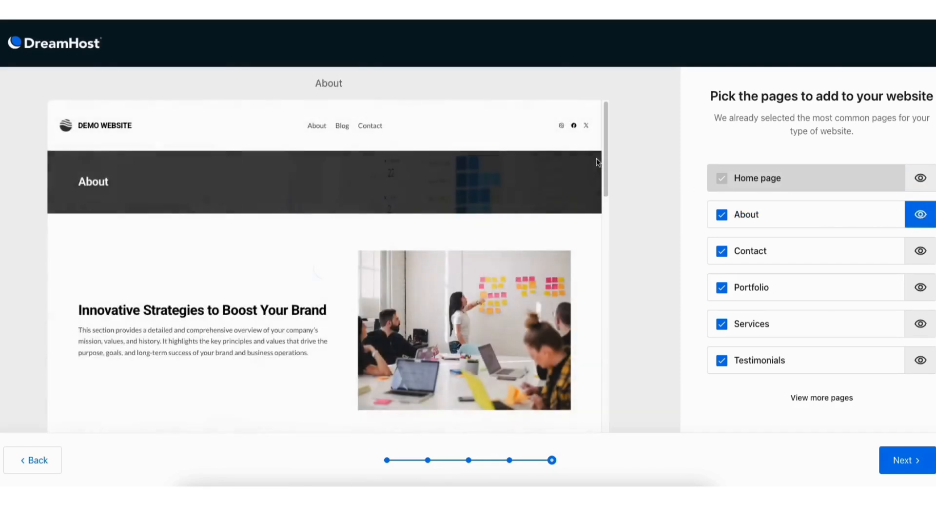
left_click_drag(607, 142, 608, 119)
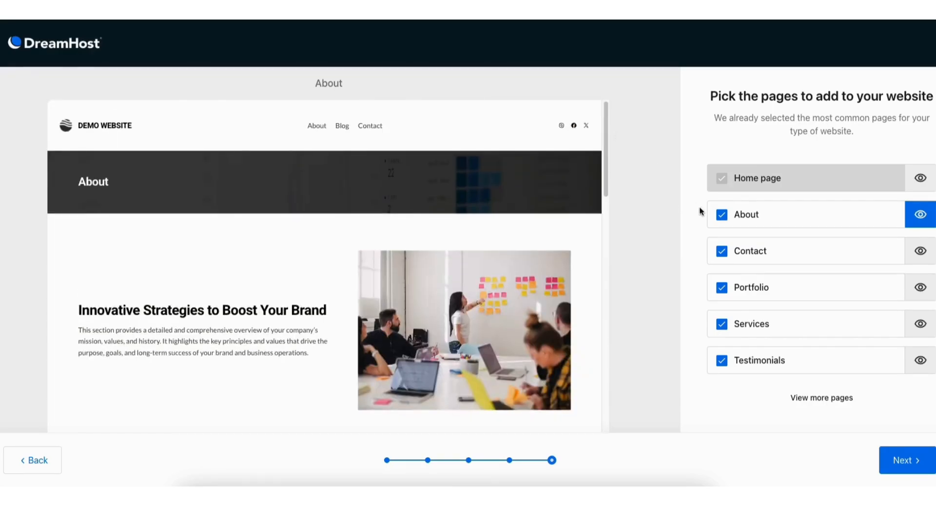
left_click(721, 215)
left_click(722, 251)
left_click(722, 251)
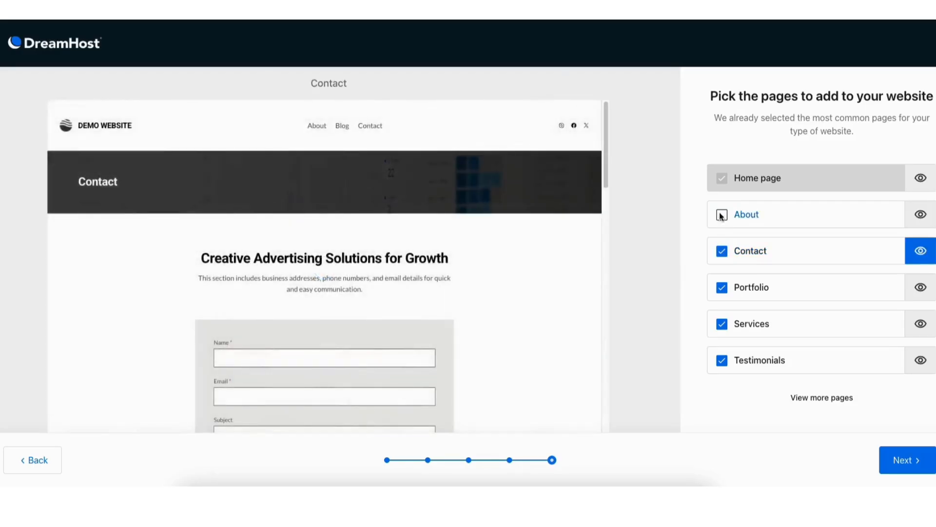
left_click(722, 214)
Review the additional page choices and generate the site with the Home, About, Contact, Portfolio, Services and Testimonials pages.
left_click(809, 398)
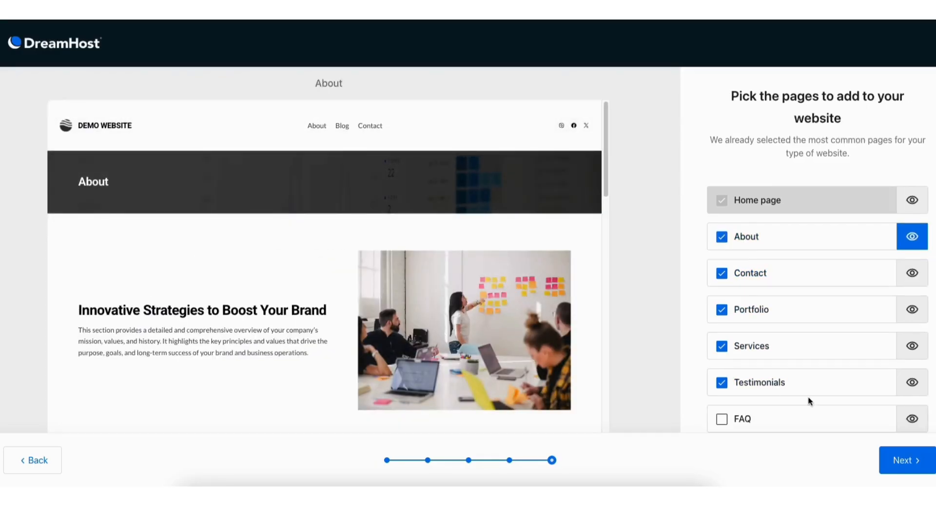
scroll(818, 254, "down", 4)
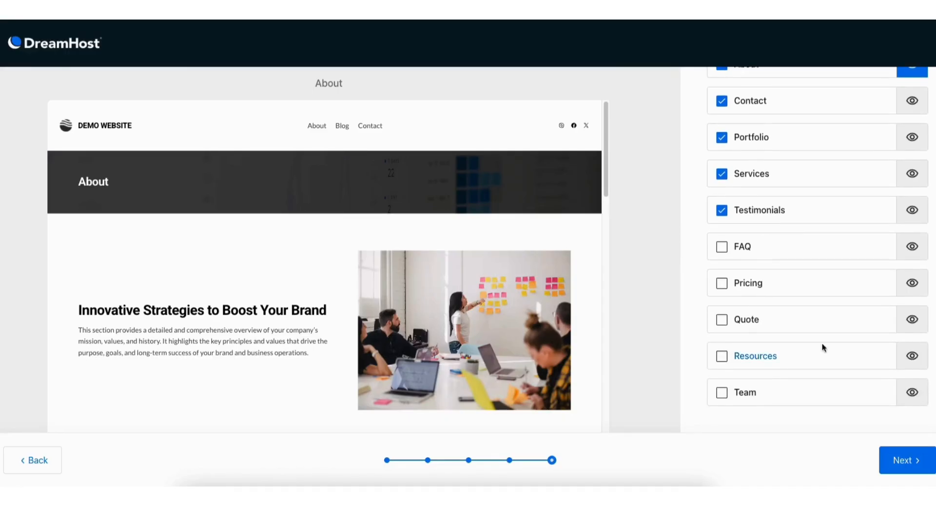
left_click(722, 248)
left_click(722, 247)
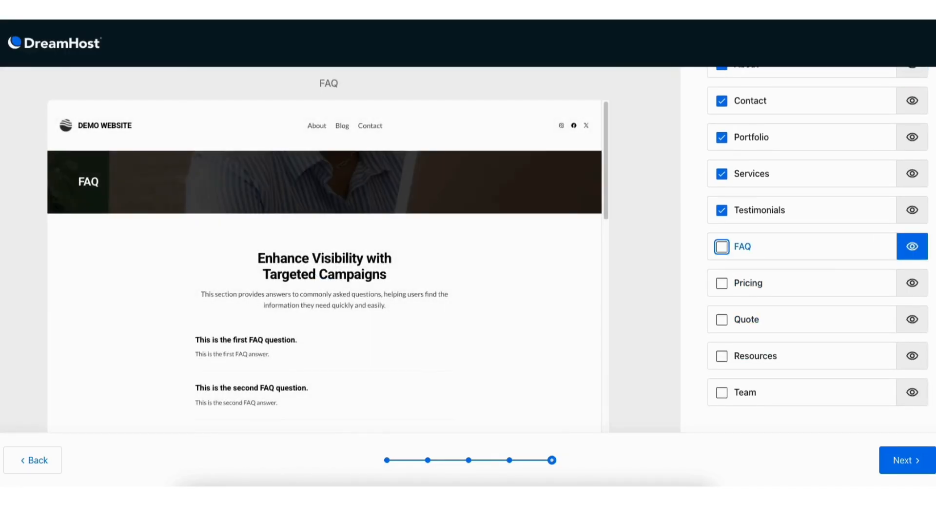
left_click(899, 462)
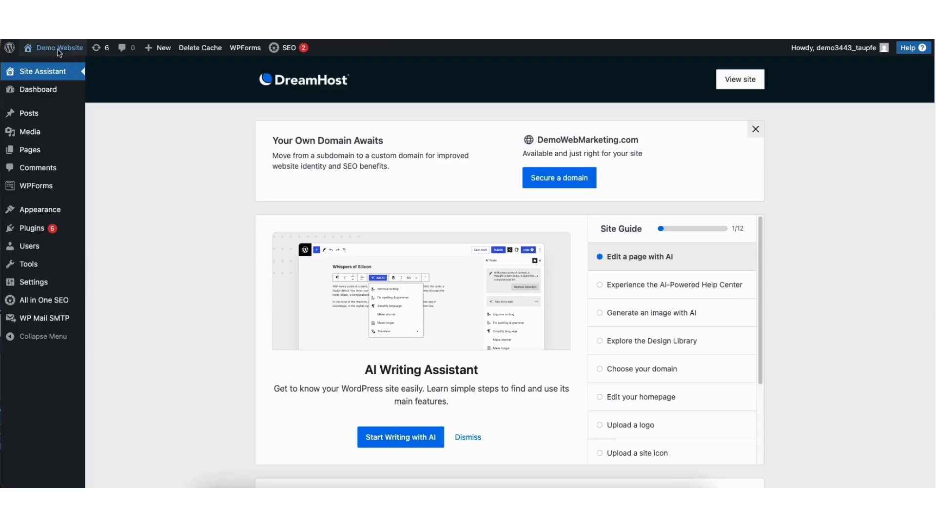
Visit the generated Demo Website from the WordPress admin and look over its homepage sections.
mouse_move(52, 48)
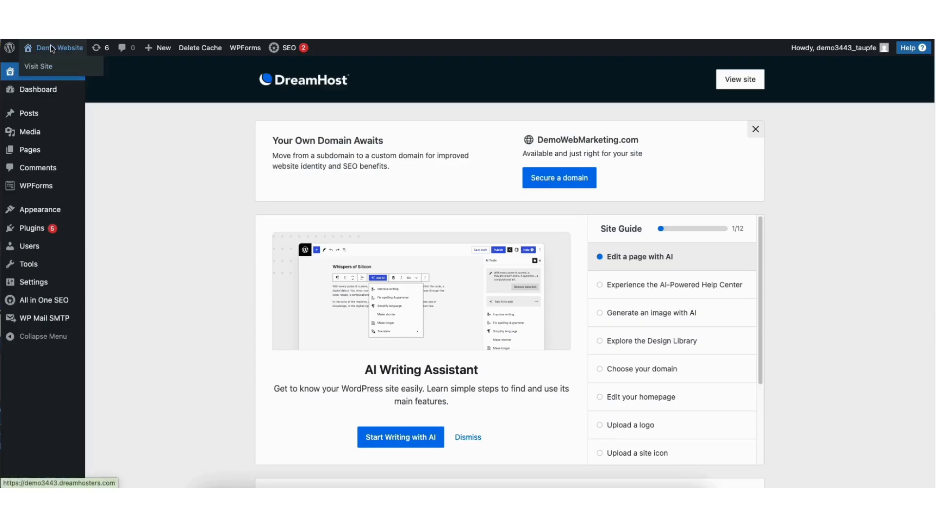
left_click(38, 67)
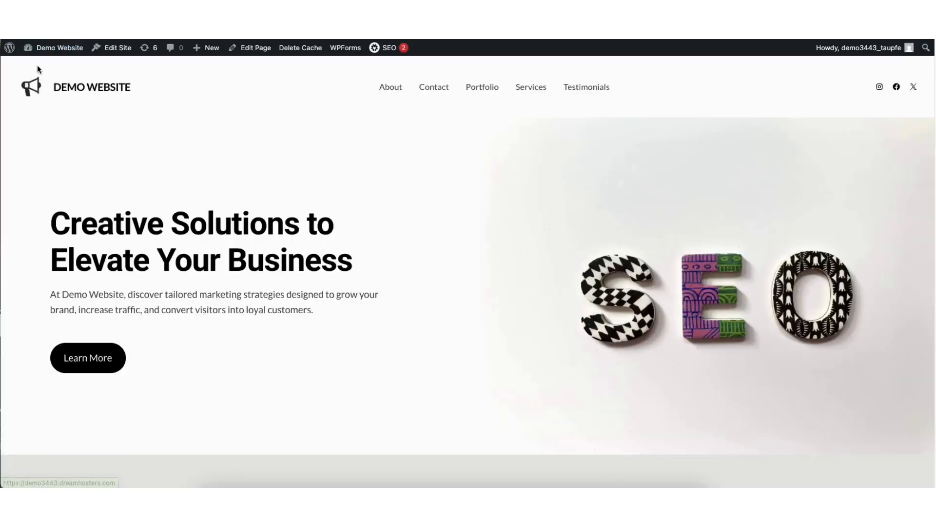
scroll(931, 150, "down", 10)
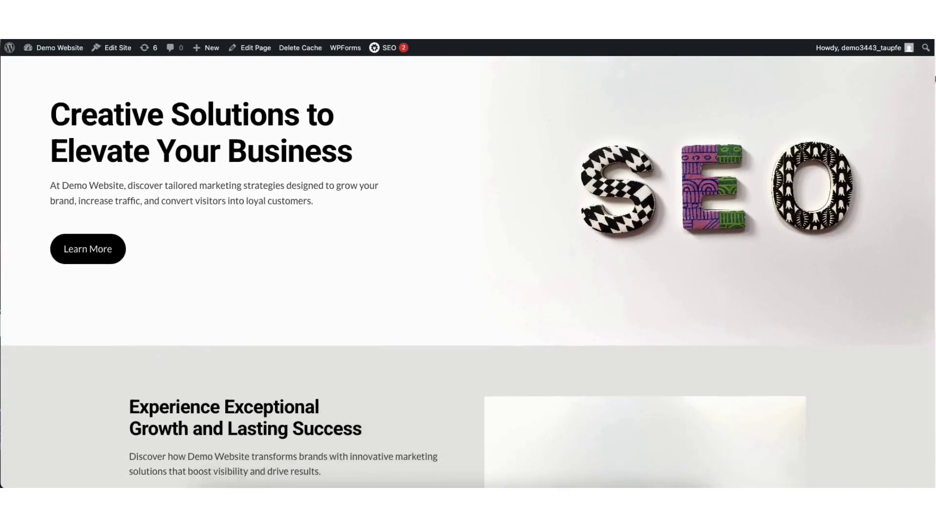
scroll(931, 150, "down", 9)
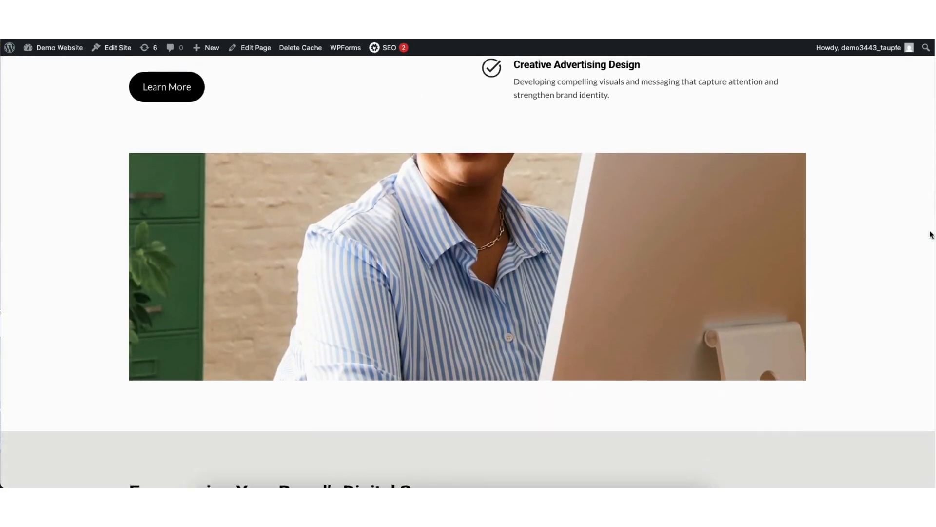
left_click_drag(930, 235, 877, 47)
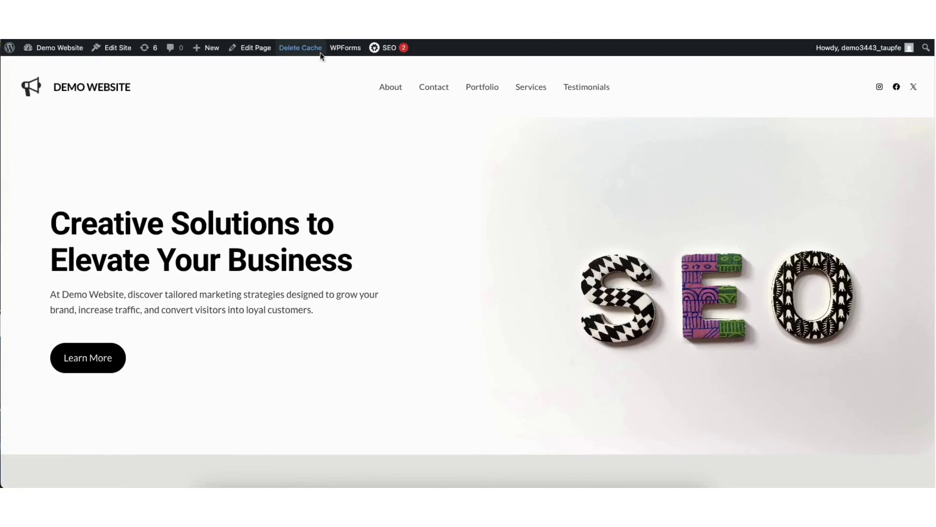
Open the homepage for editing and select the group holding the hero heading, text and Learn More button.
left_click(256, 49)
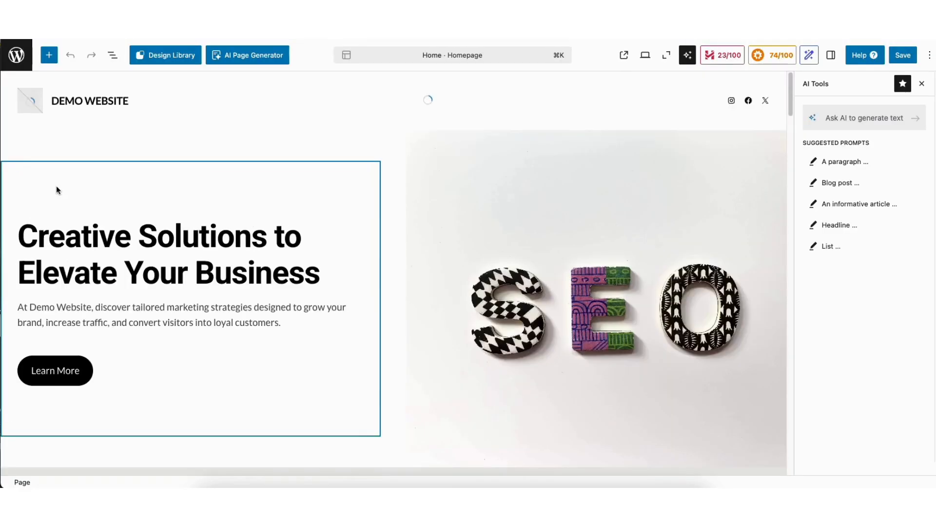
left_click(57, 188)
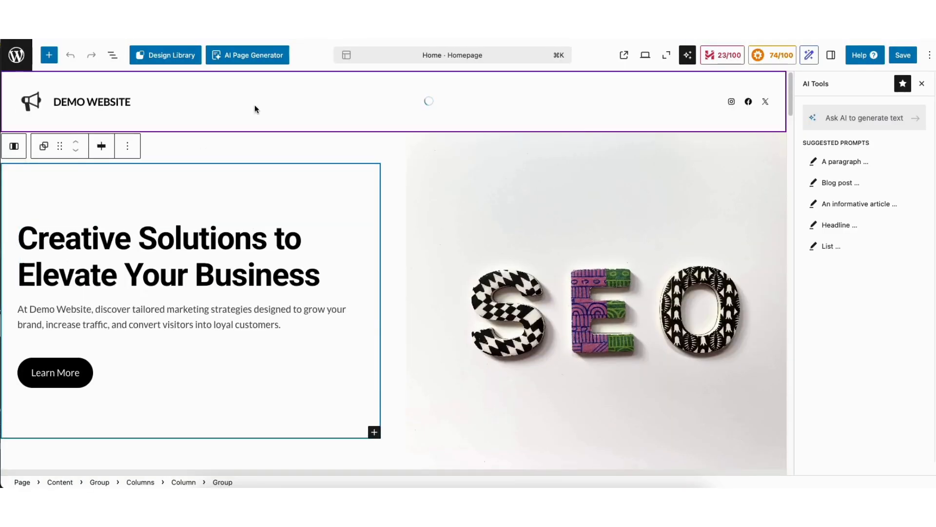
Replace the hero heading text with "My Demo Website".
left_click(64, 244)
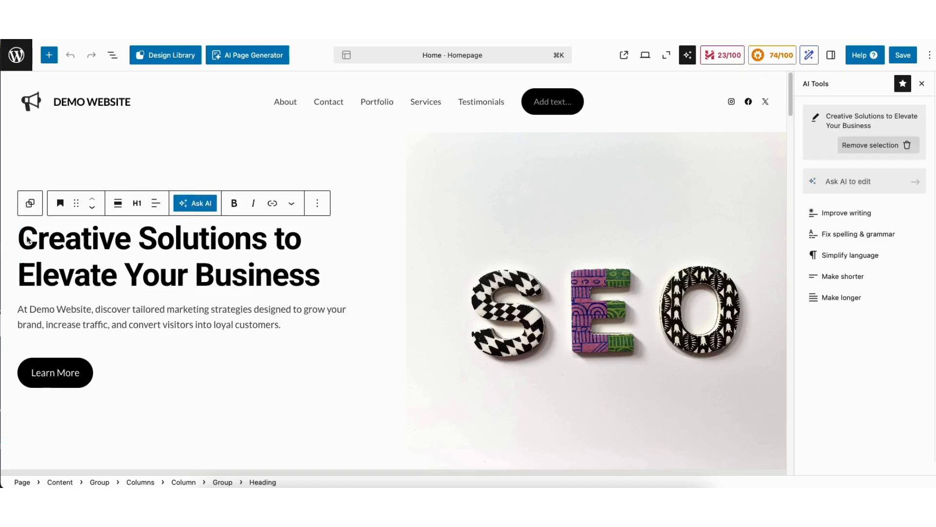
left_click_drag(25, 239, 322, 248)
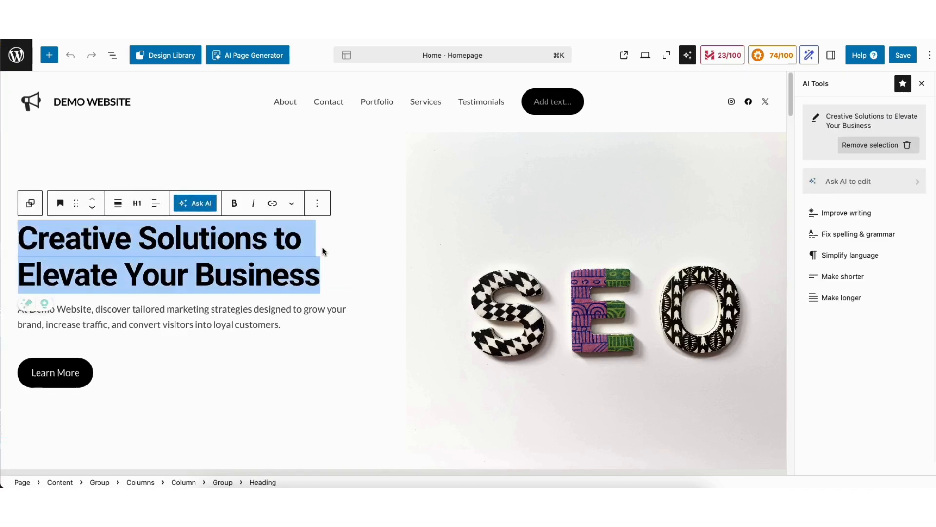
type("My Demo Website")
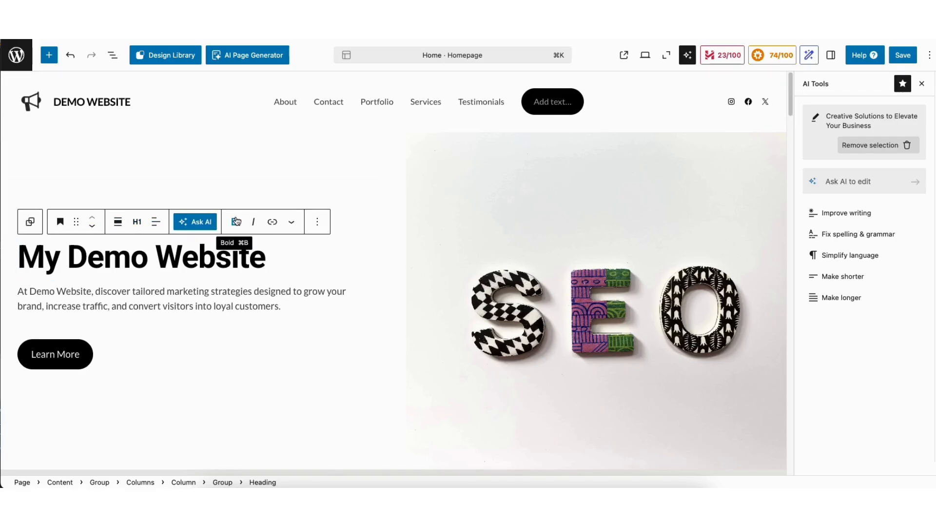
Look through the hero heading's level, link, extra text formatting and block options.
left_click(138, 227)
left_click(138, 228)
left_click(272, 225)
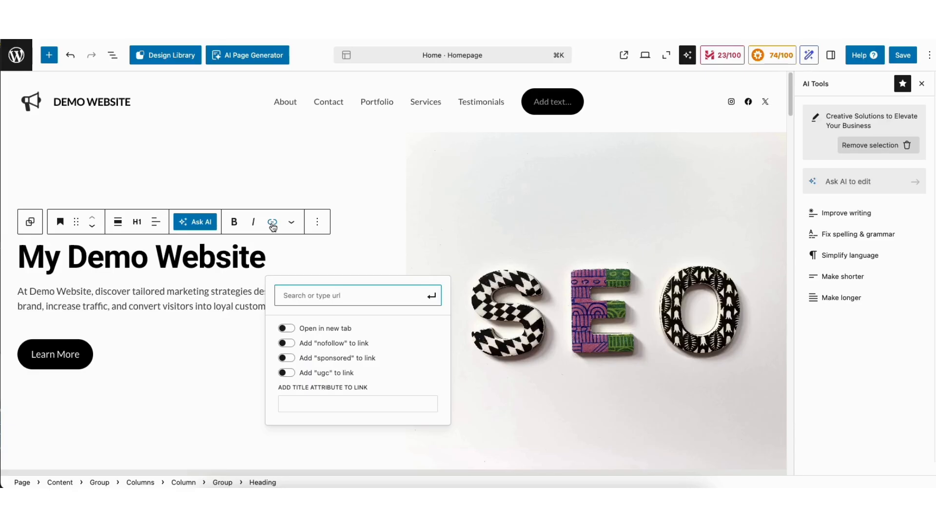
left_click(291, 222)
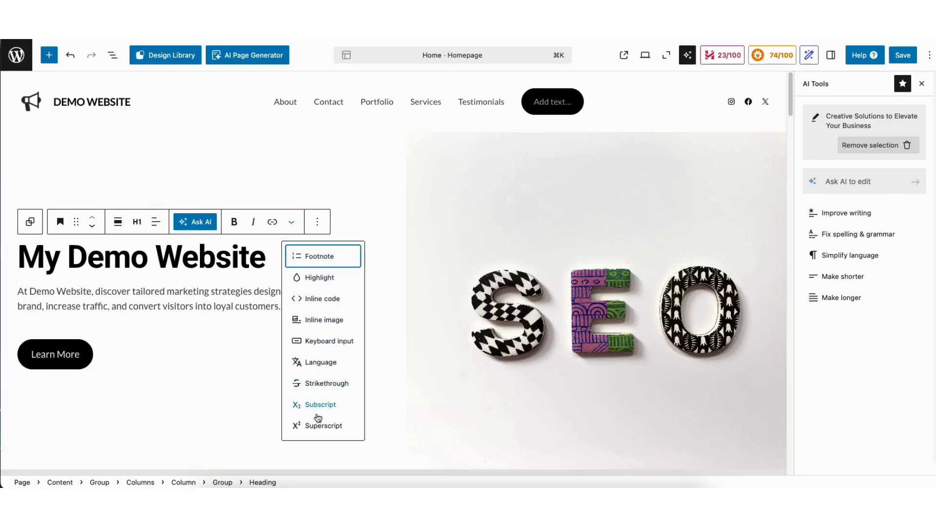
left_click(318, 223)
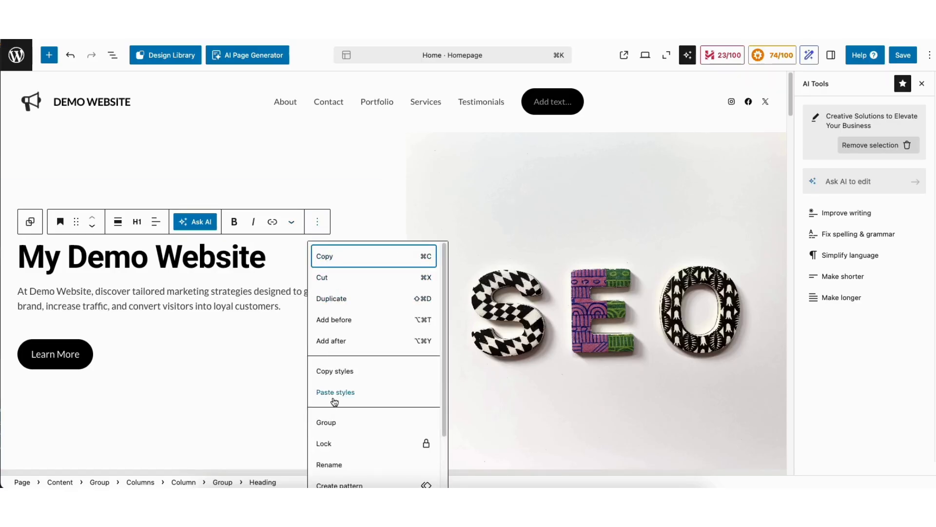
left_click_drag(442, 321, 442, 379)
key("Escape")
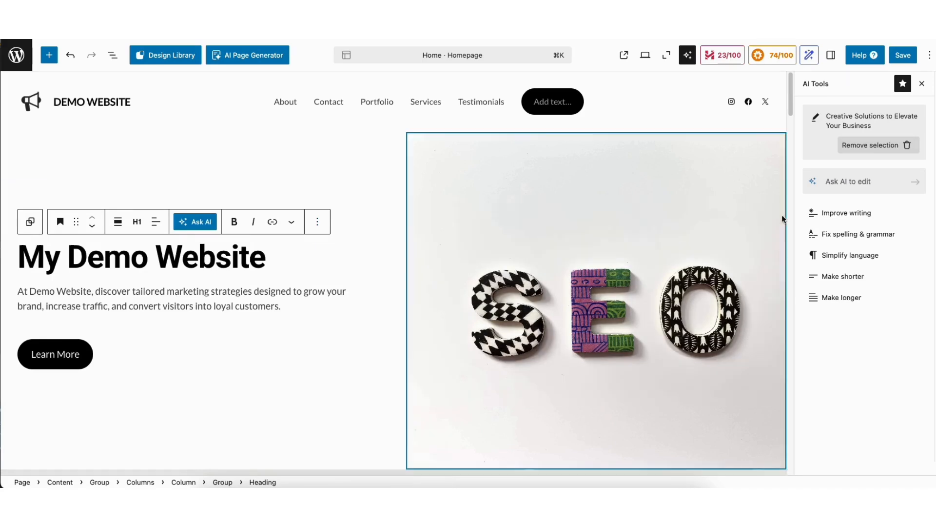
Have the AI tools suggest improved writing for the hero heading.
left_click(849, 182)
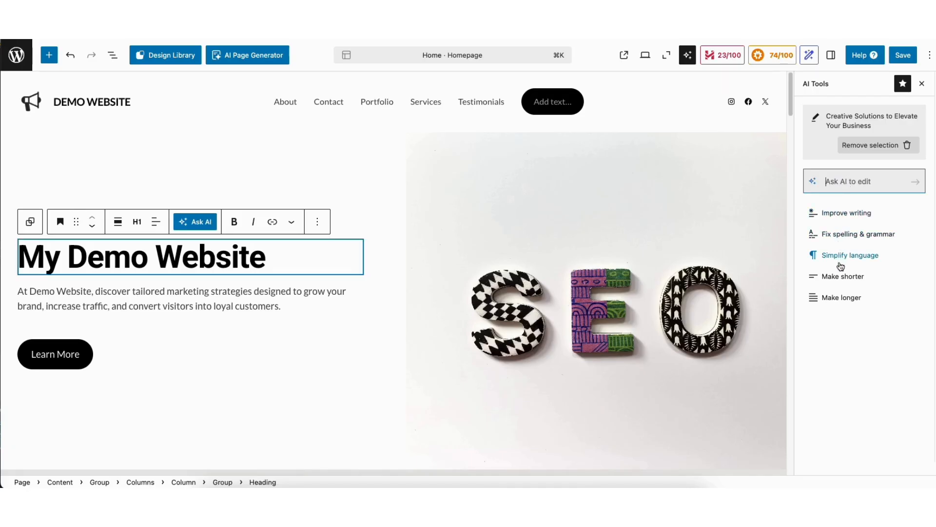
left_click(842, 214)
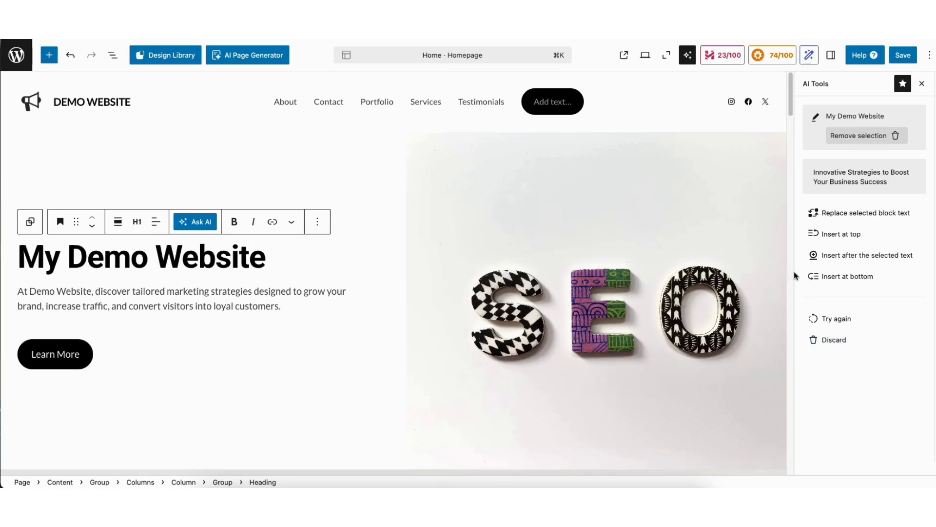
Review the hero heading's text and background color, custom font size and margin settings.
left_click(832, 56)
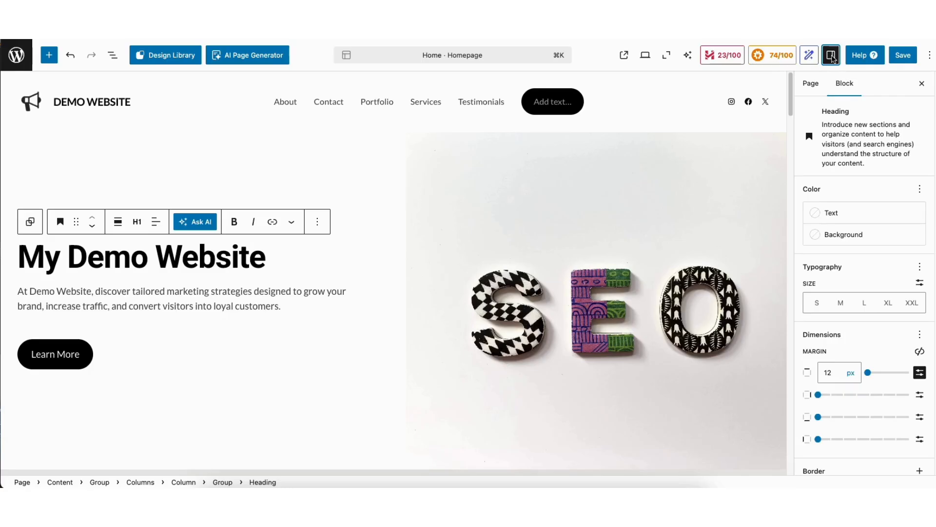
left_click(836, 214)
left_click(837, 213)
left_click(831, 235)
left_click(830, 234)
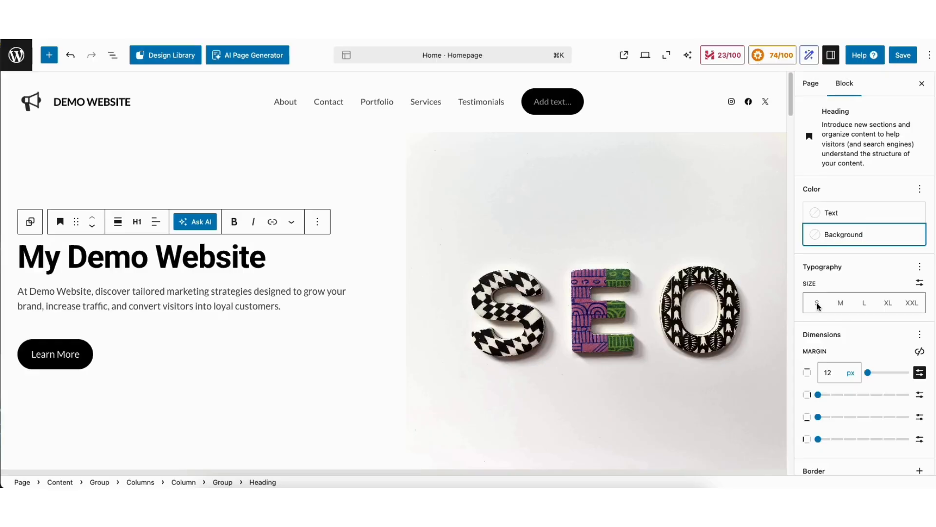
scroll(837, 306, "down", 1)
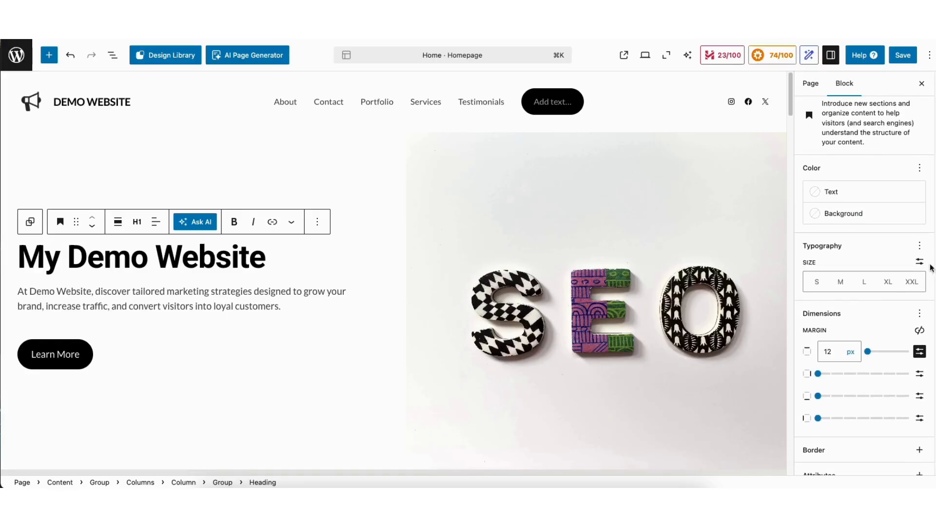
left_click(921, 262)
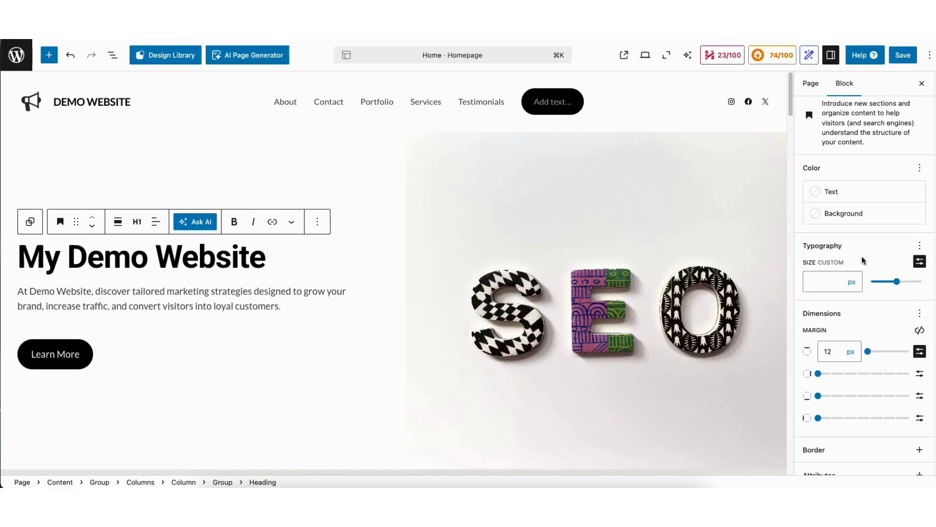
scroll(861, 265, "down", 2)
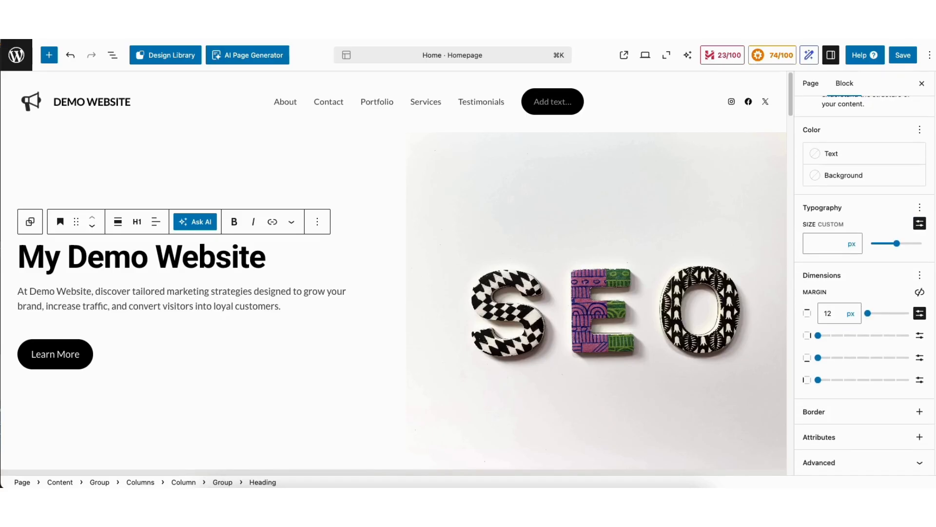
Review the hero heading's border, attributes and advanced settings, including the HTML anchor and additional CSS classes.
left_click(920, 411)
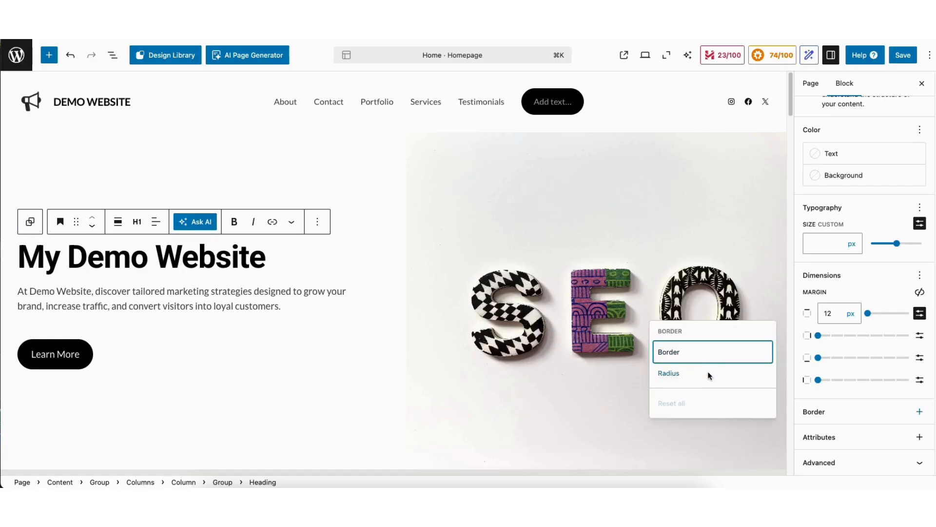
left_click(919, 437)
left_click(919, 436)
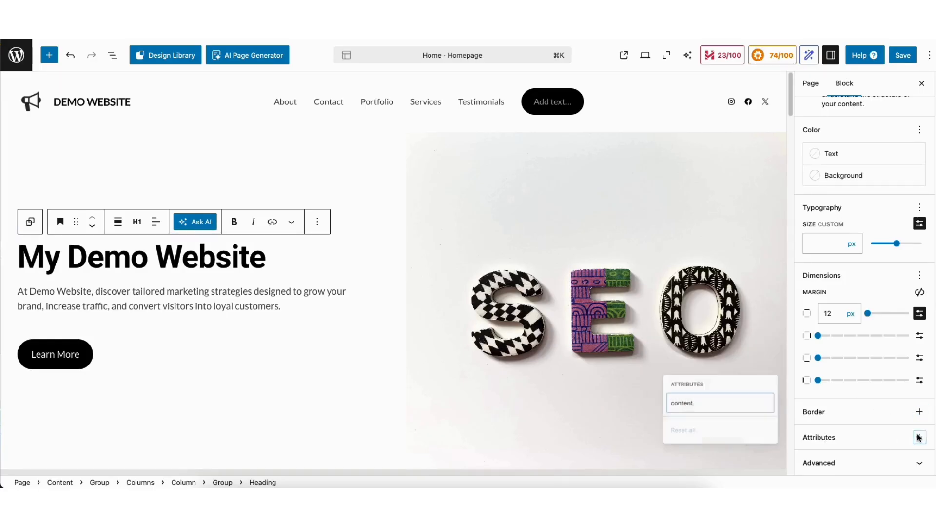
left_click(825, 462)
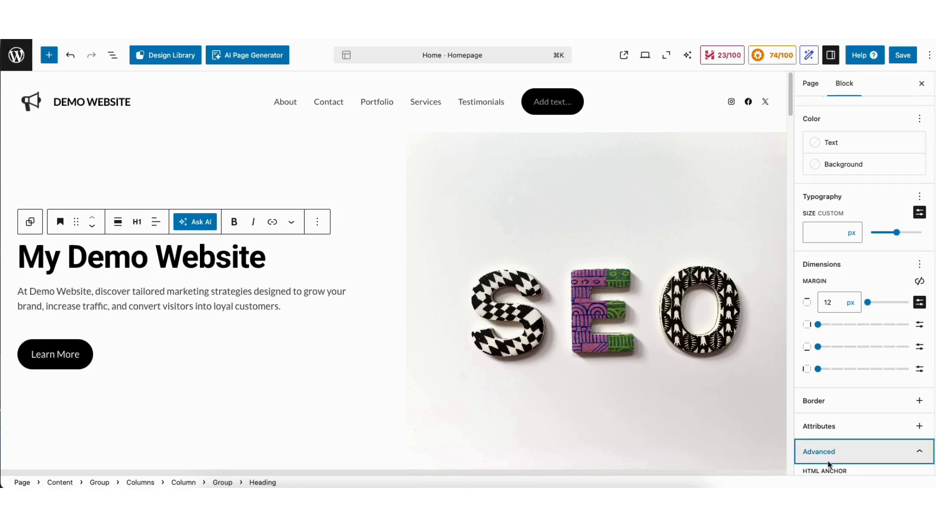
scroll(865, 287, "down", 5)
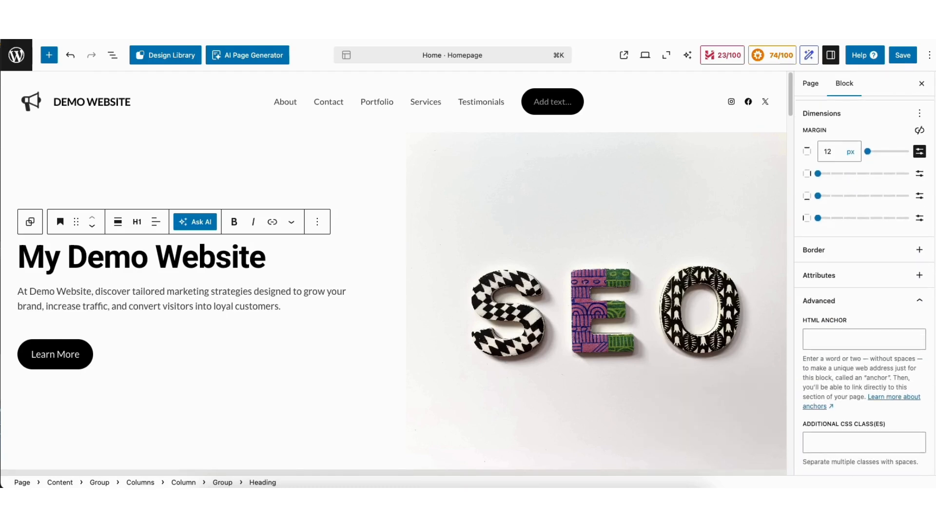
scroll(915, 194, "up", 5)
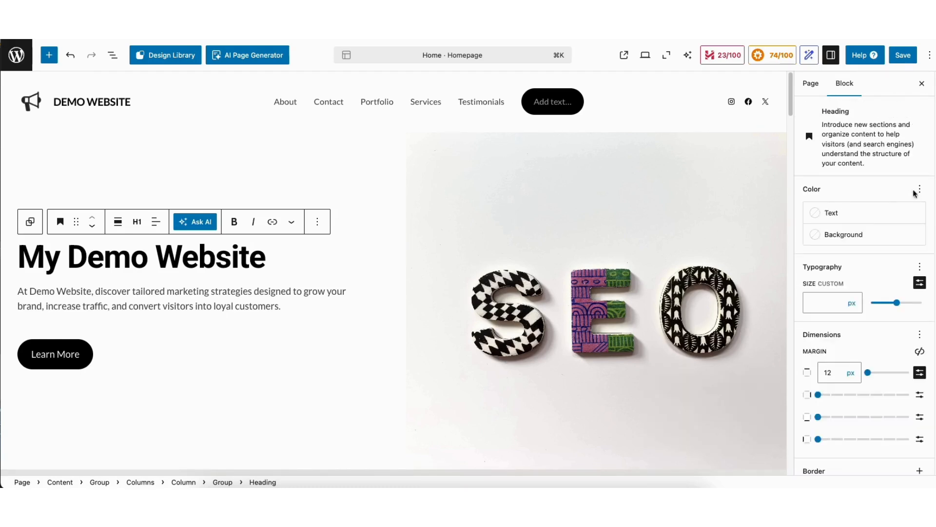
Open the Learn More button's link for editing, try the open in new tab and nofollow options, and cancel the edit.
left_click(70, 353)
left_click_drag(32, 355, 77, 359)
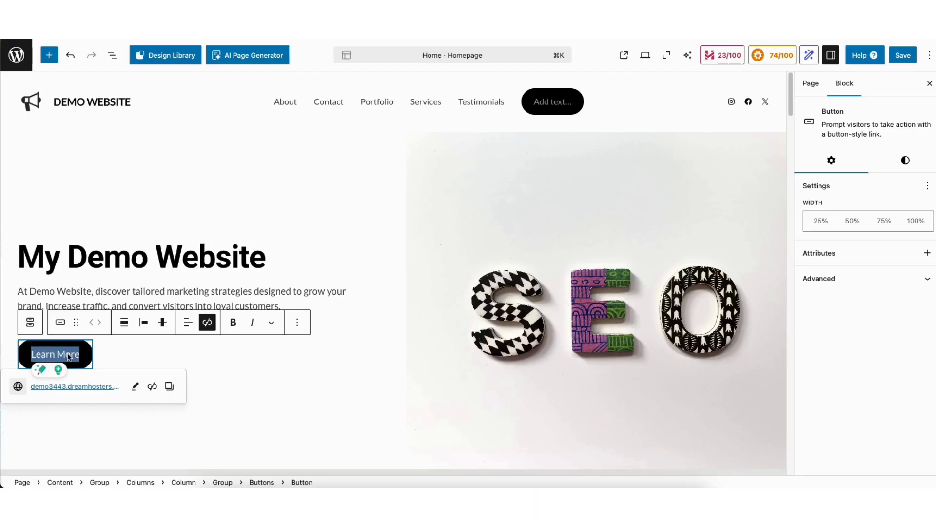
left_click(136, 388)
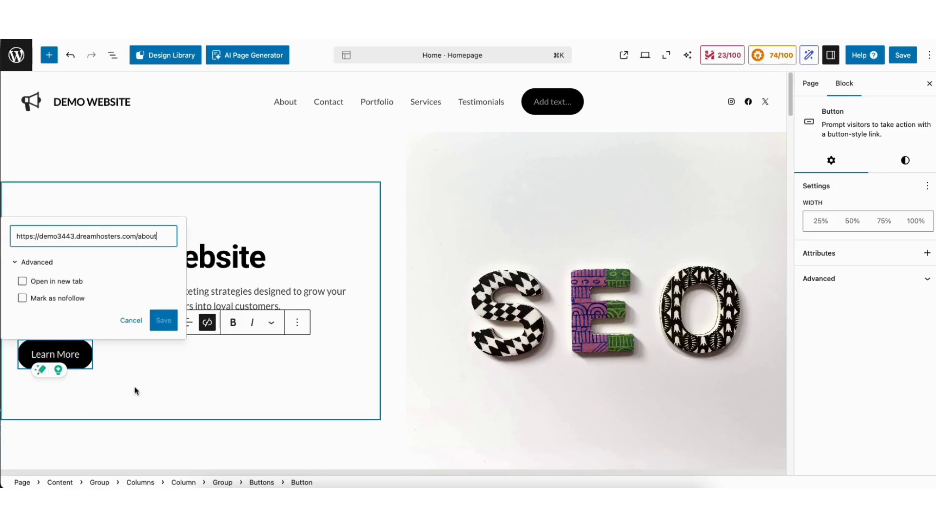
left_click_drag(22, 238, 163, 238)
left_click(88, 234)
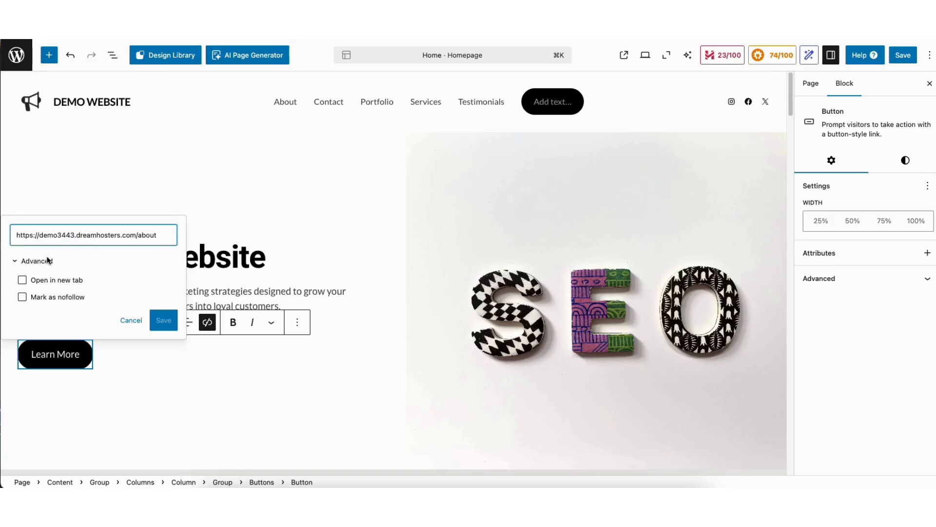
left_click(25, 281)
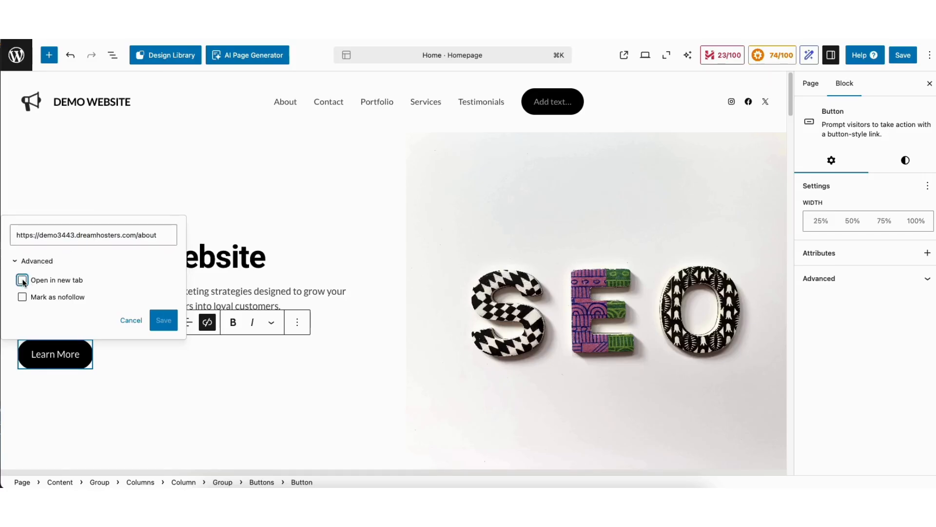
left_click(23, 281)
left_click(23, 298)
left_click(22, 298)
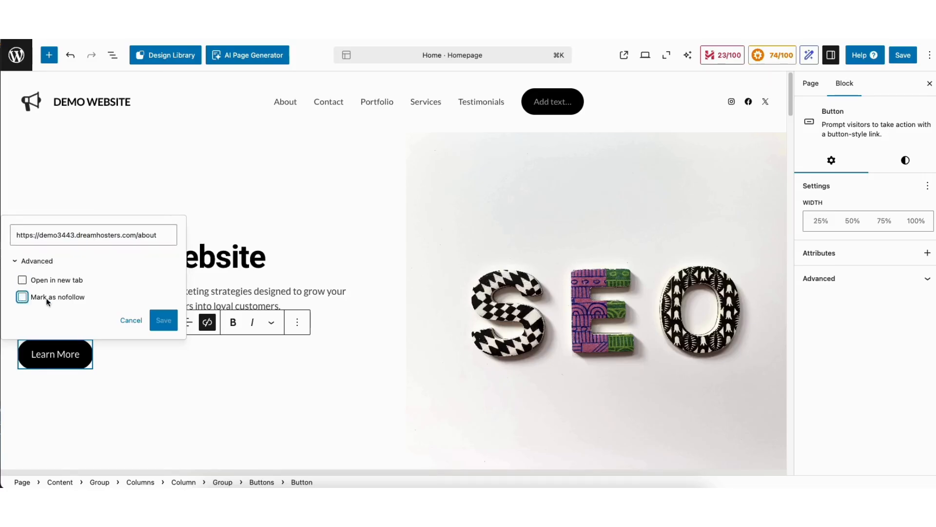
left_click(125, 322)
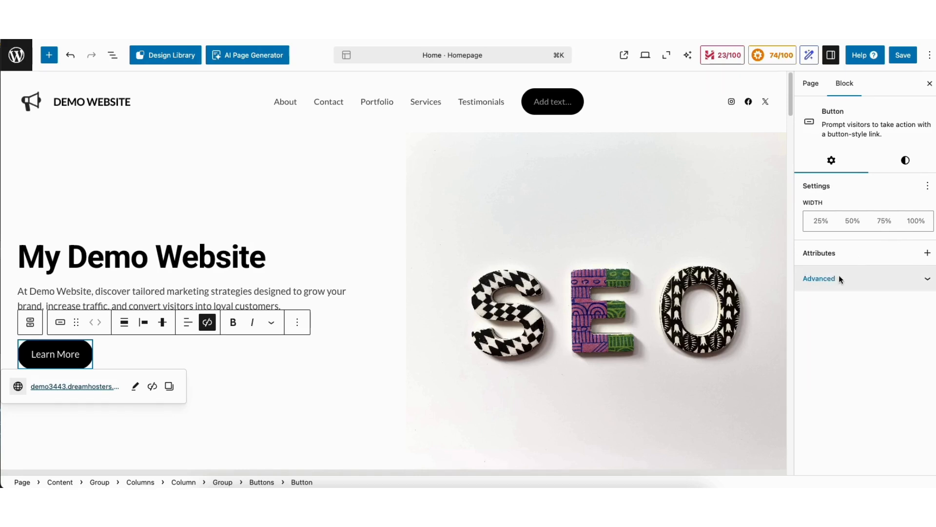
Try the Outline style on the Learn More button and return it to Fill.
left_click(908, 161)
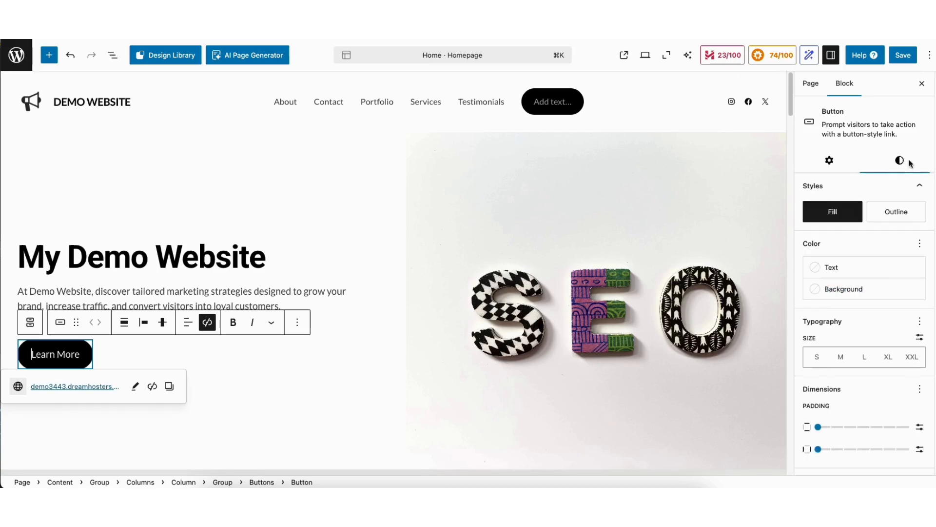
left_click(890, 212)
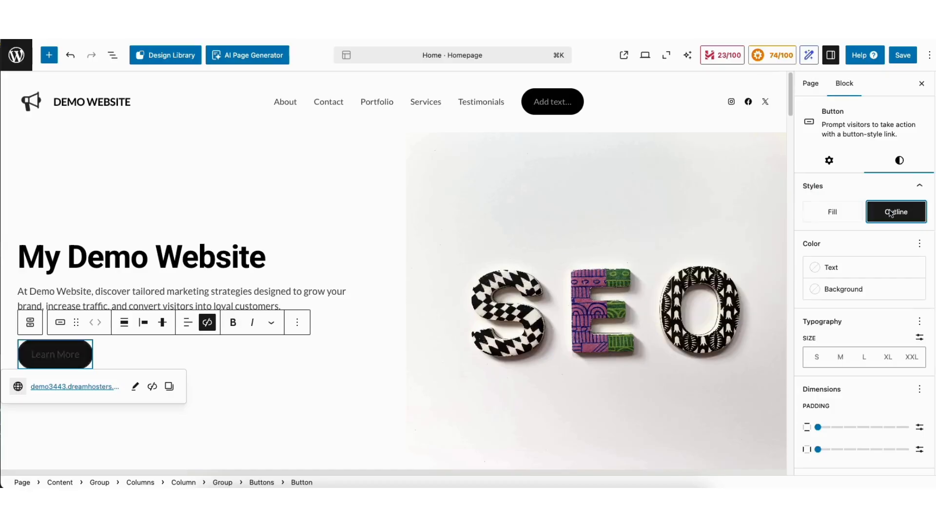
left_click(847, 216)
Review the Learn More button's text and background color, custom font size, padding, border and radius settings.
left_click(830, 268)
left_click(830, 276)
left_click(829, 287)
left_click(829, 287)
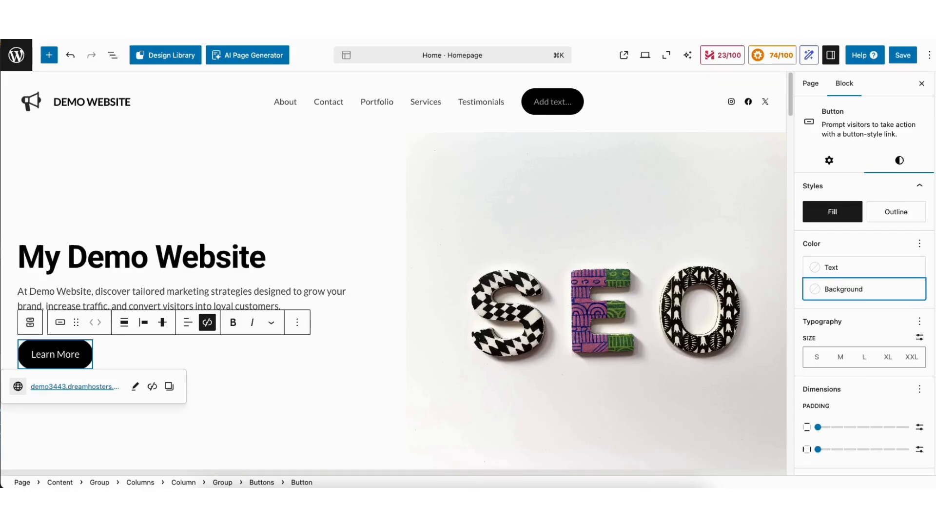
scroll(917, 351, "down", 2)
scroll(920, 238, "down", 2)
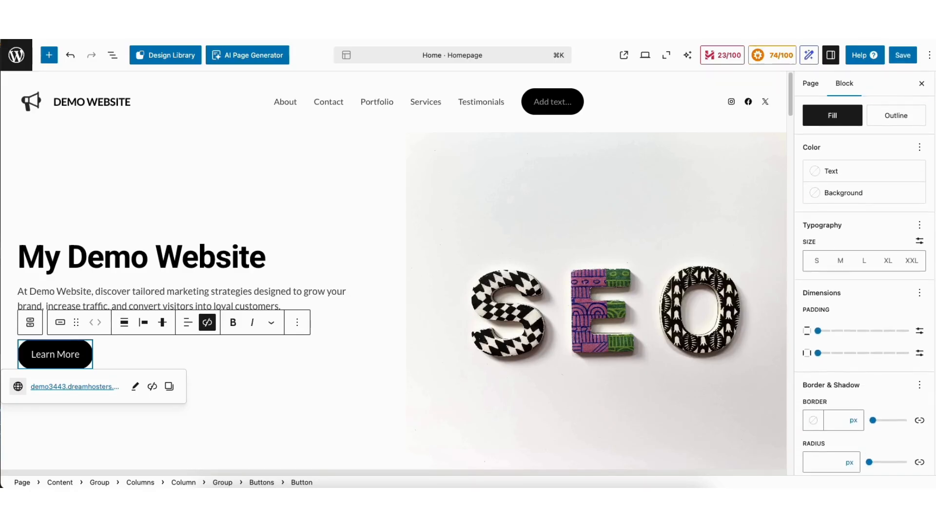
left_click(919, 236)
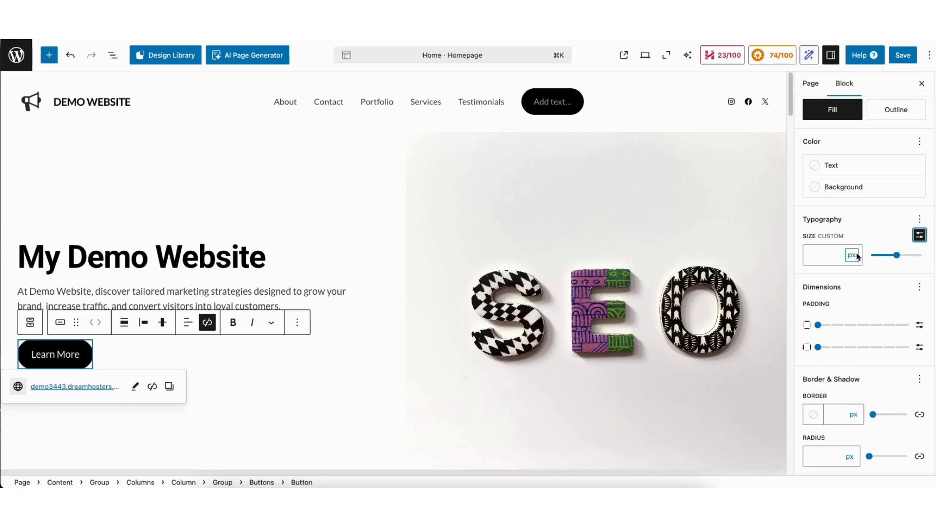
left_click(872, 238)
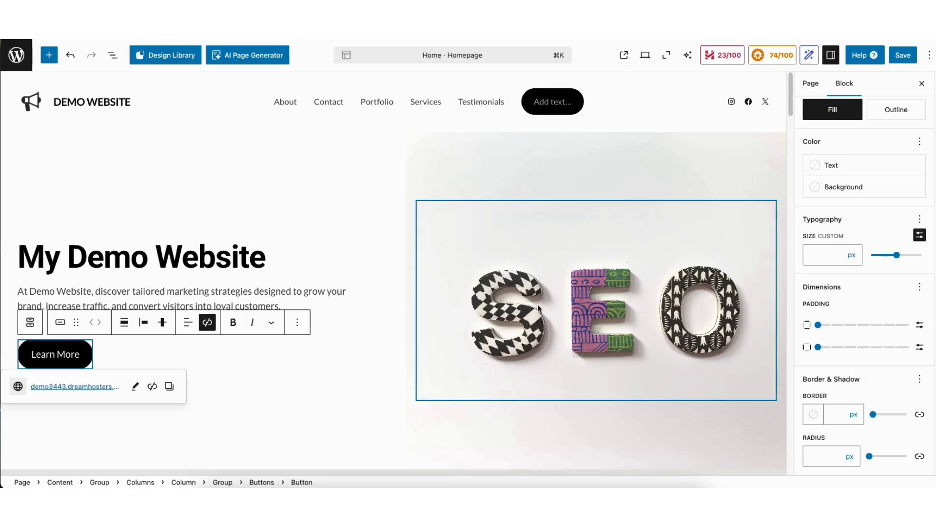
Move the focal point of the hero's SEO cover image to 66% left and 54% top.
left_click(511, 294)
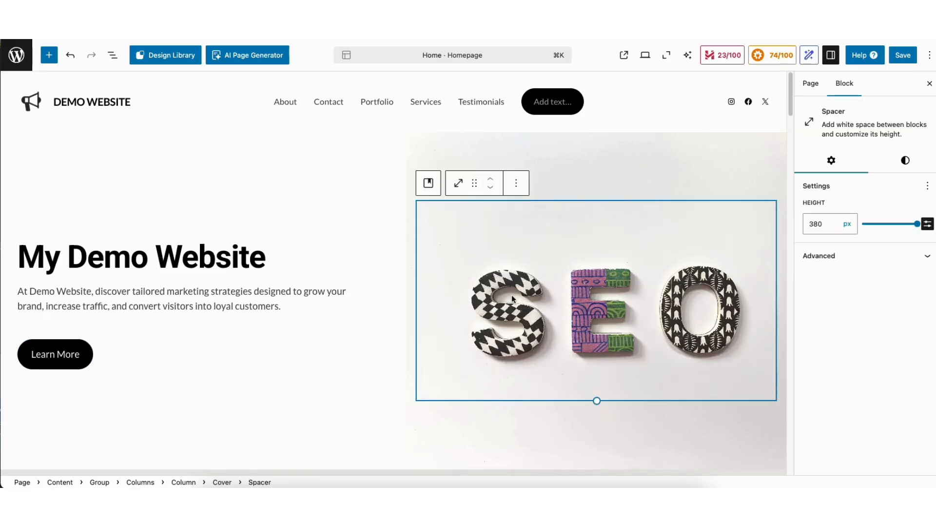
left_click(459, 152)
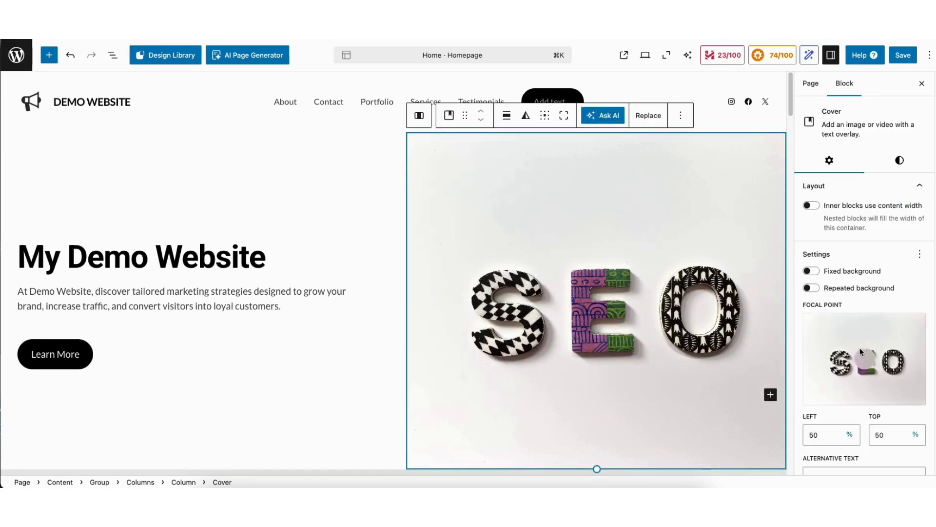
left_click(842, 366)
left_click_drag(863, 359, 885, 363)
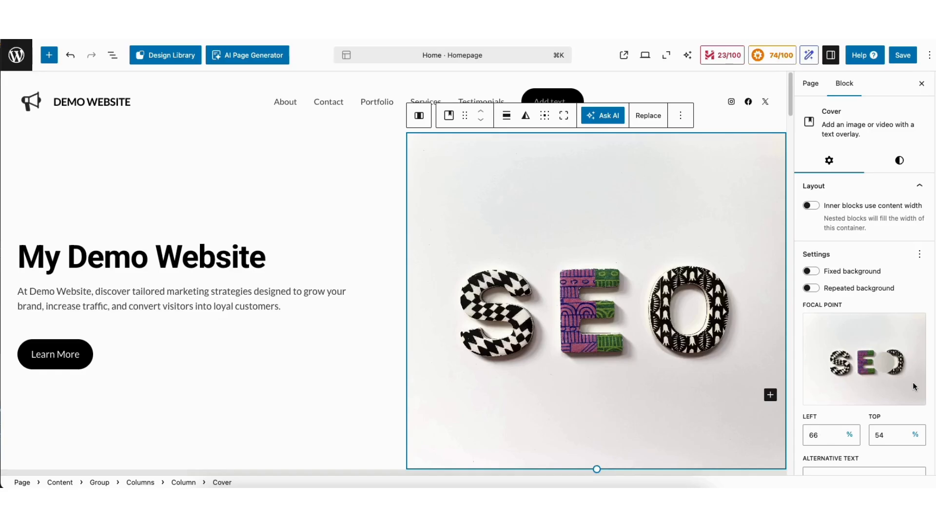
scroll(829, 390, "down", 4)
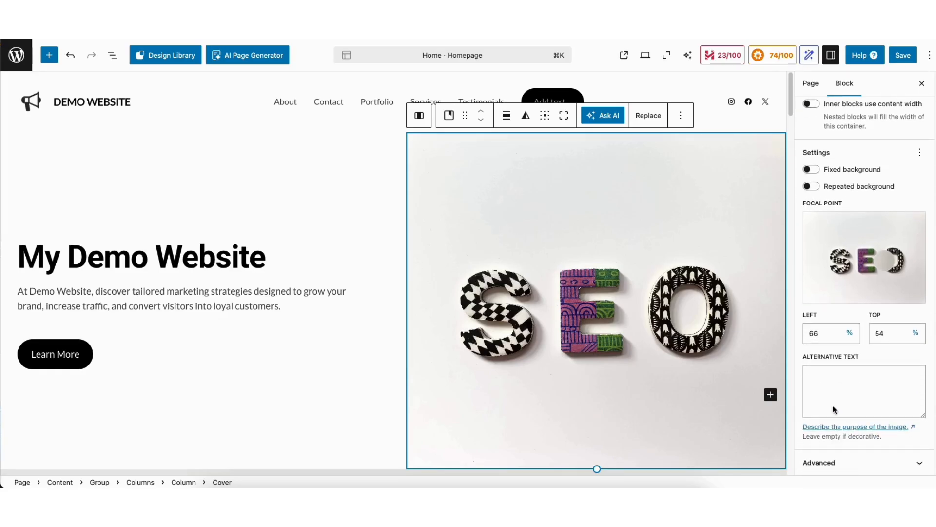
Set the SEO cover image's overlay color to the theme's Primary #292929 and review its opacity, filter, typography and dimension settings.
scroll(829, 341, "up", 4)
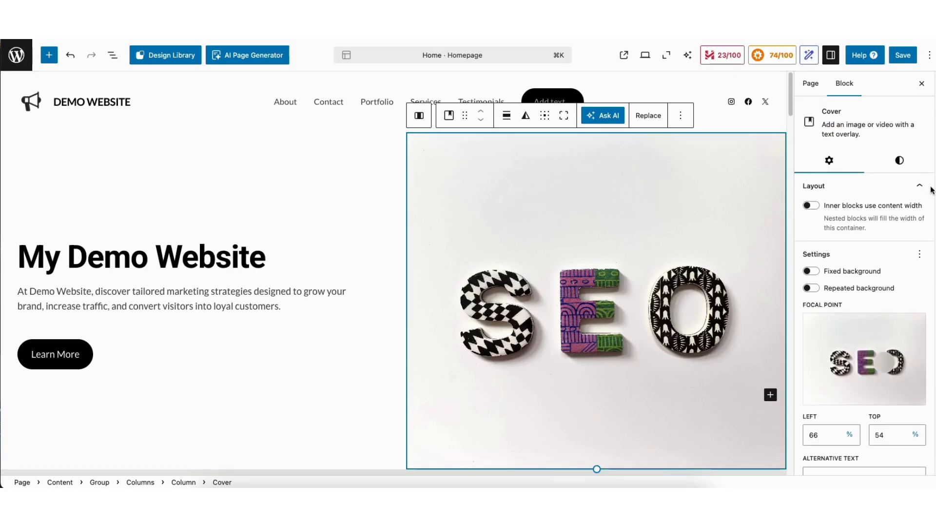
left_click(900, 162)
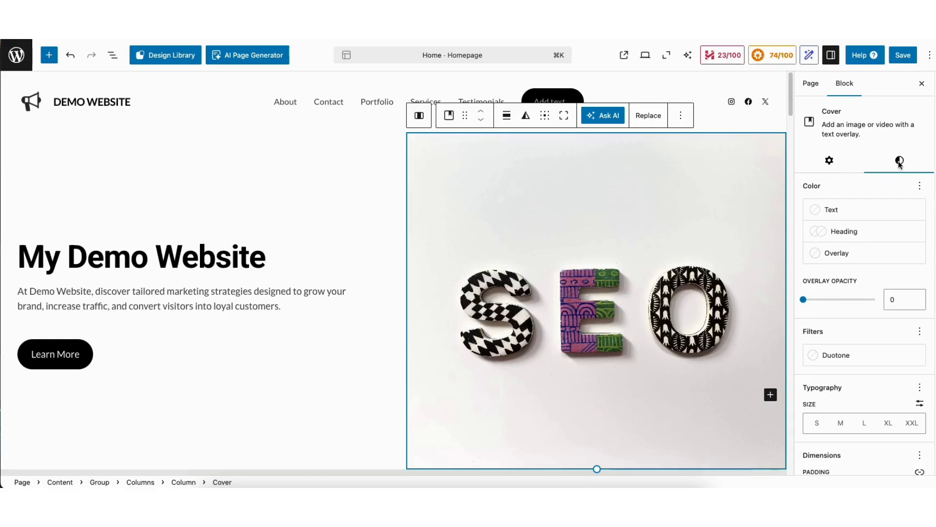
left_click(838, 252)
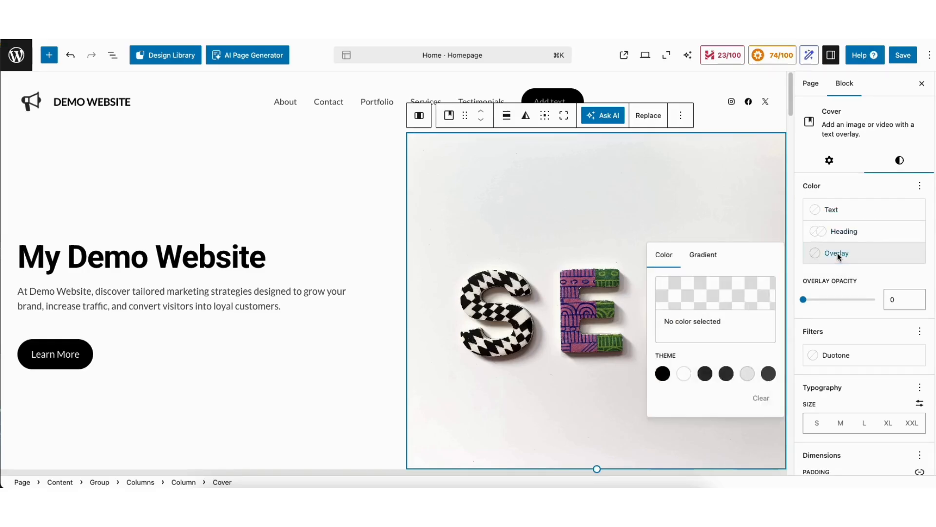
left_click(684, 374)
left_click(705, 373)
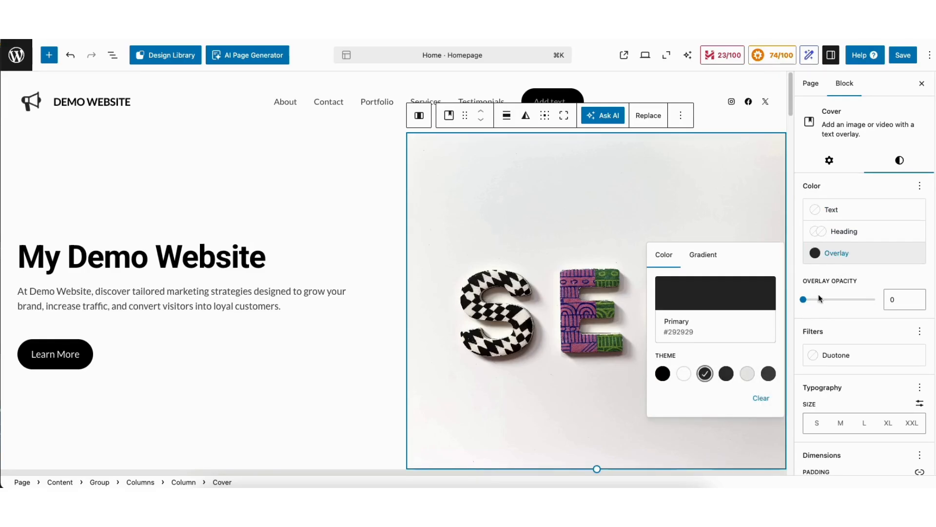
left_click(804, 300)
mouse_move(804, 300)
left_mouse_down()
mouse_move(853, 302)
mouse_move(804, 303)
left_mouse_up()
scroll(809, 303, "down", 5)
scroll(932, 368, "down", 6)
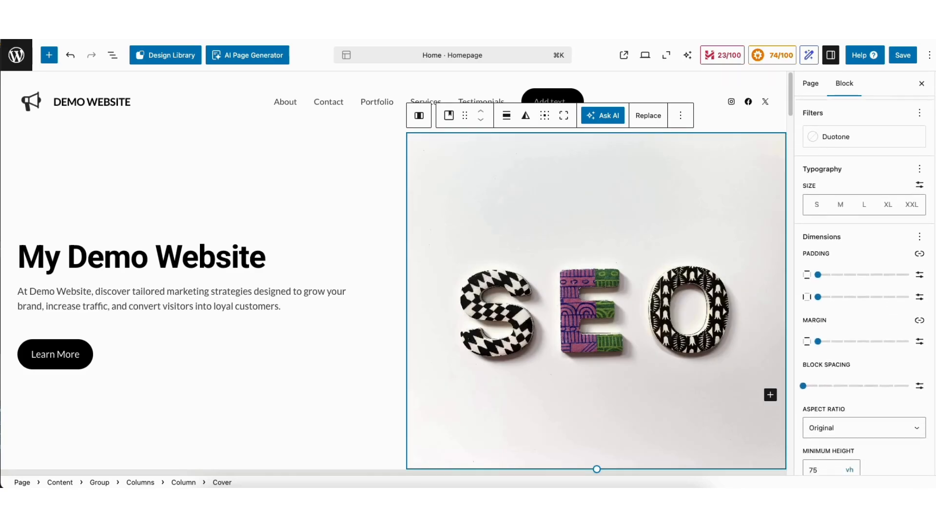
scroll(930, 200, "up", 11)
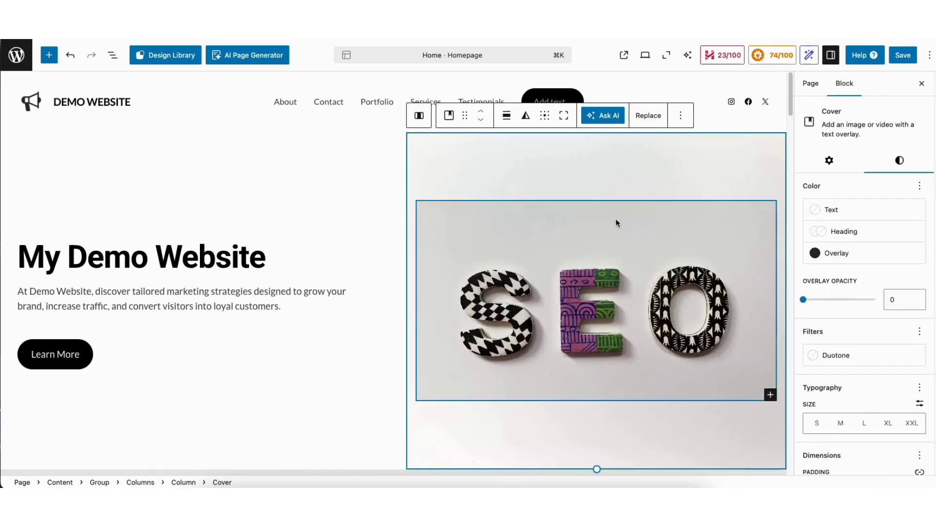
Look through the personalized image options and Unsplash stock photos for replacing the SEO cover image.
left_click(648, 117)
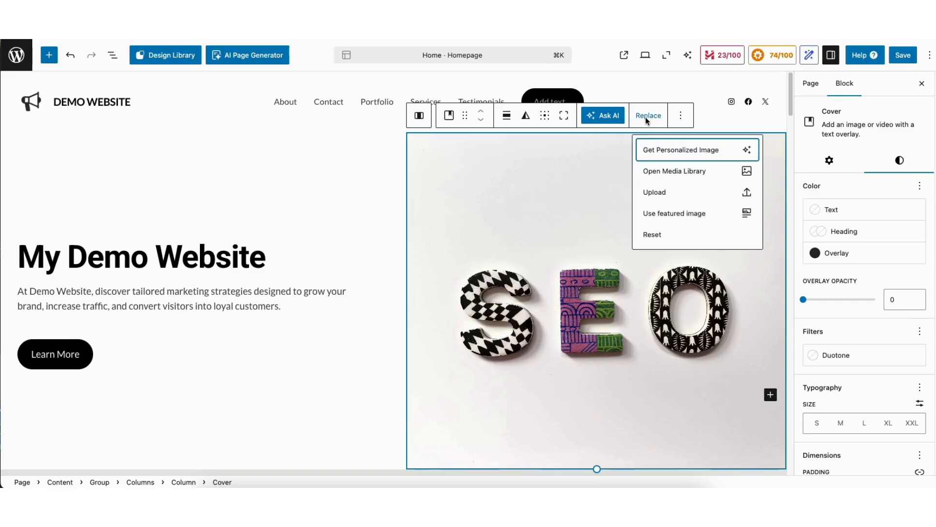
left_click(653, 154)
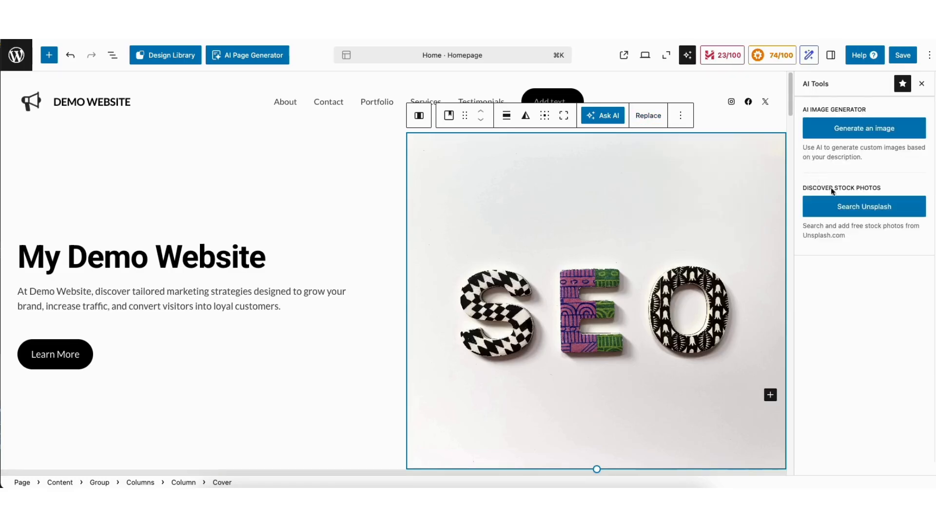
left_click(839, 208)
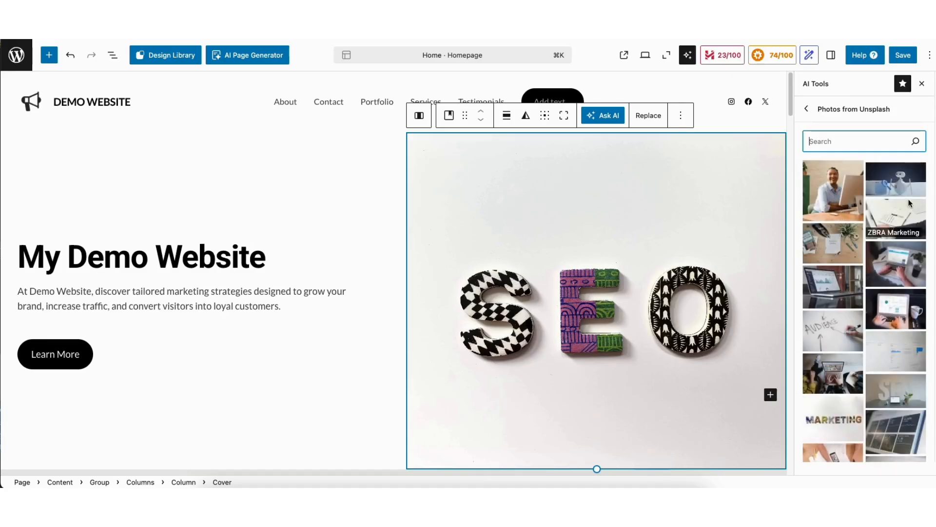
left_click(807, 109)
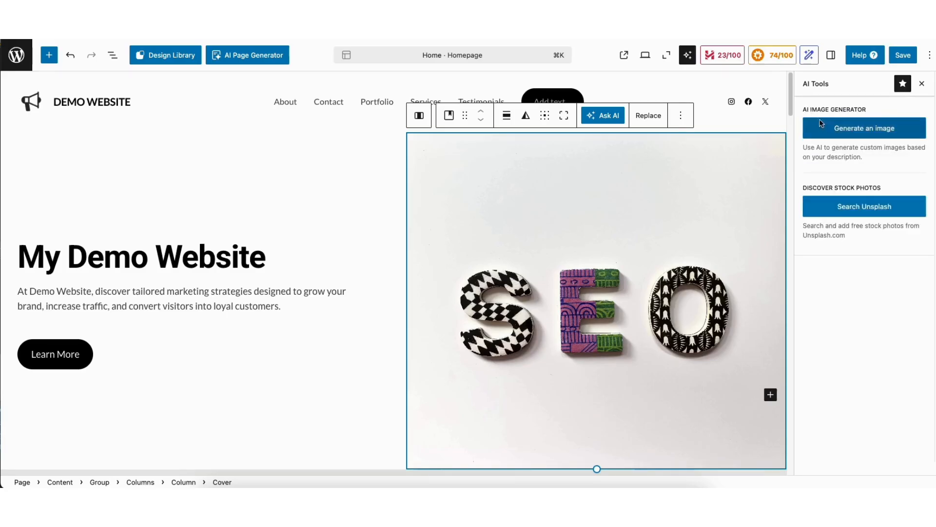
Enter "seo" as the image description in the AI Image Generator for the cover image.
left_click(843, 133)
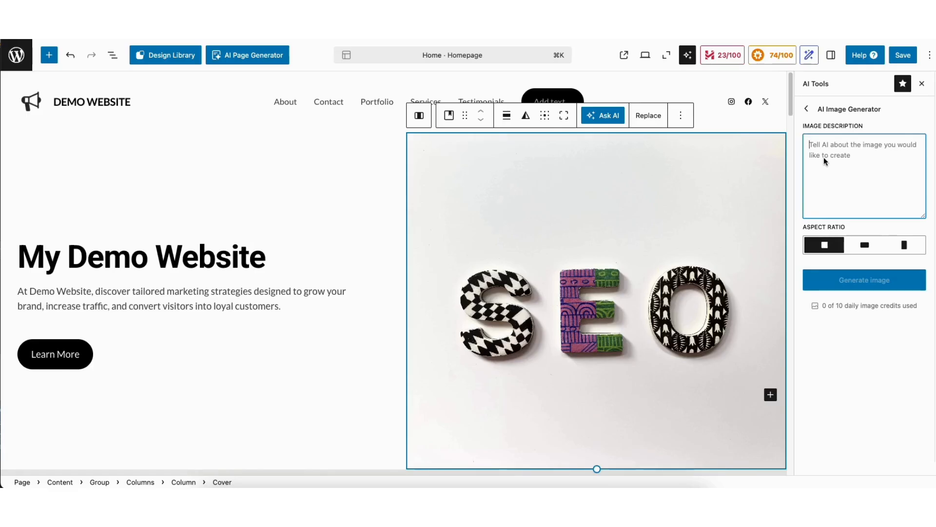
type("seo")
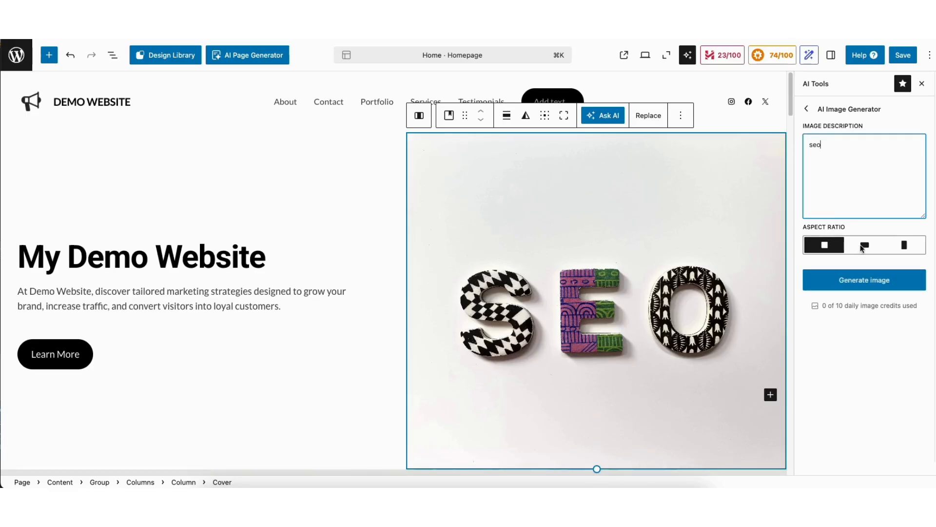
left_click(862, 286)
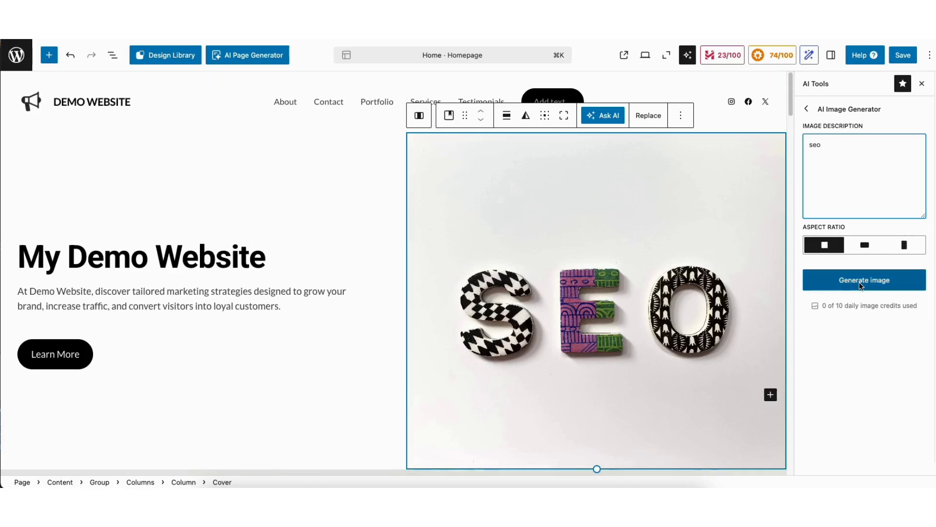
Check the media library and file upload options for replacing the cover image, and close the dialog without choosing one.
left_click(639, 118)
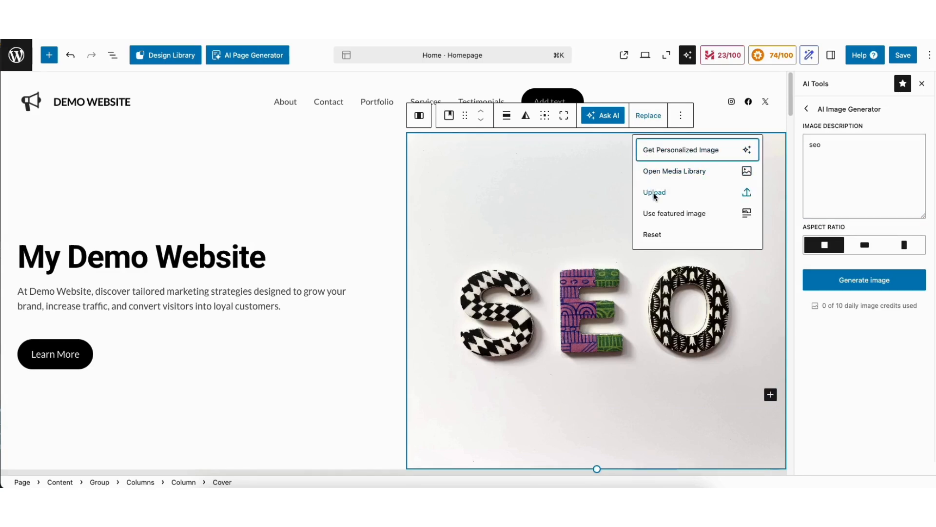
left_click(654, 173)
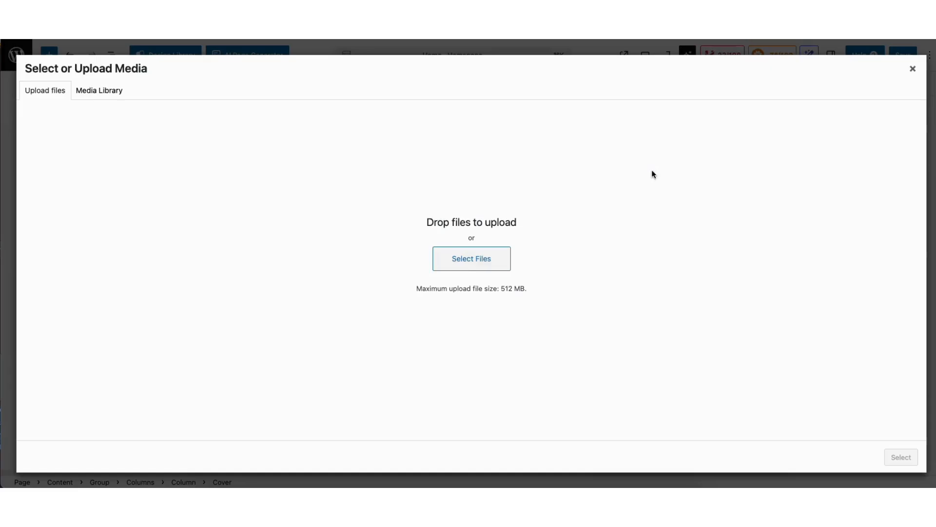
left_click(108, 91)
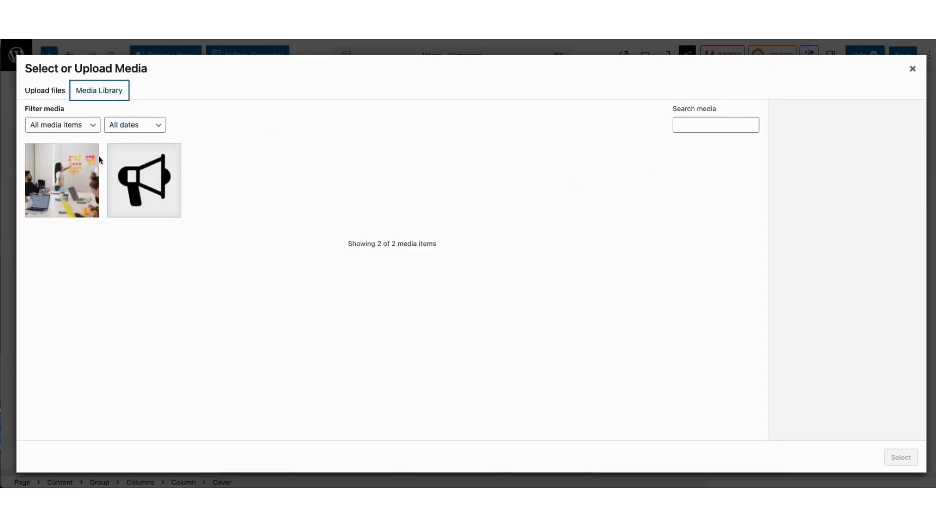
left_click(75, 170)
left_click(72, 170)
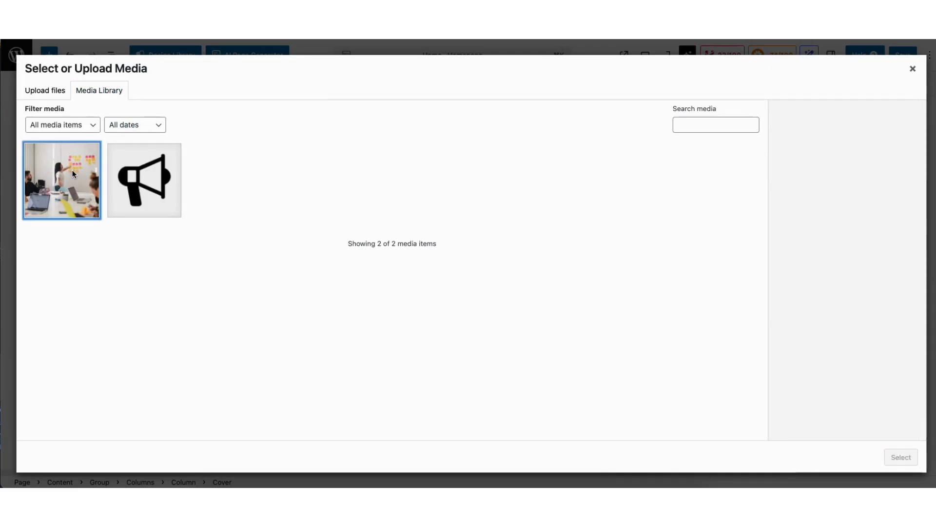
left_click(55, 92)
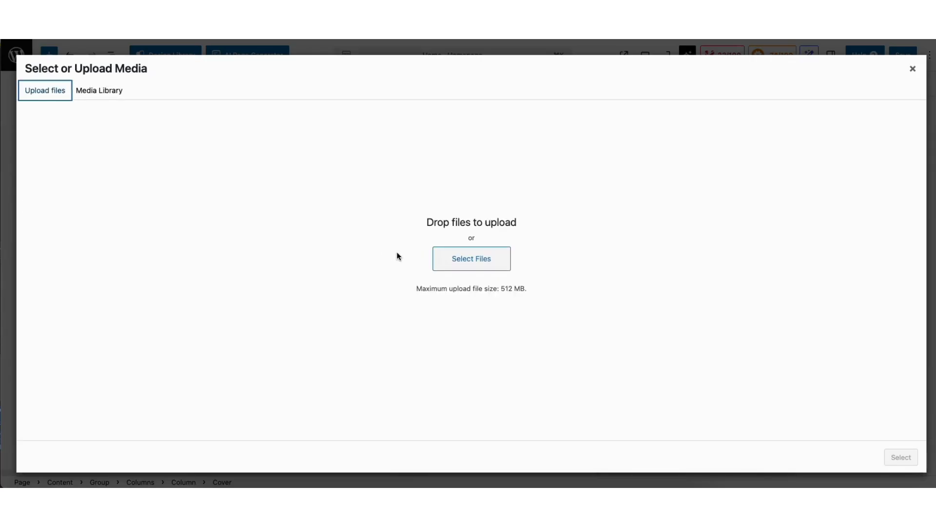
left_click(912, 69)
Insert a Paragraph block reading "Demo" between the Strategic Campaigns and Creative Advertising items.
left_click_drag(791, 87, 781, 128)
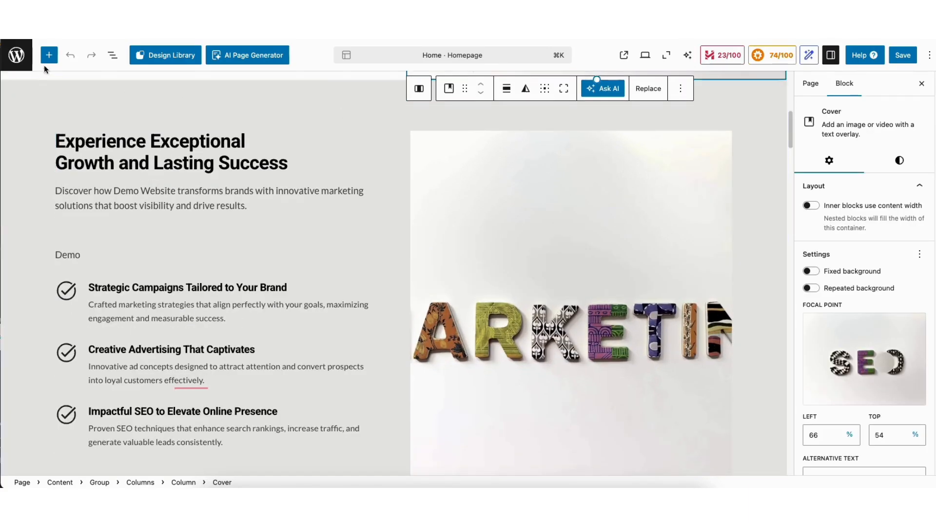
left_click(48, 55)
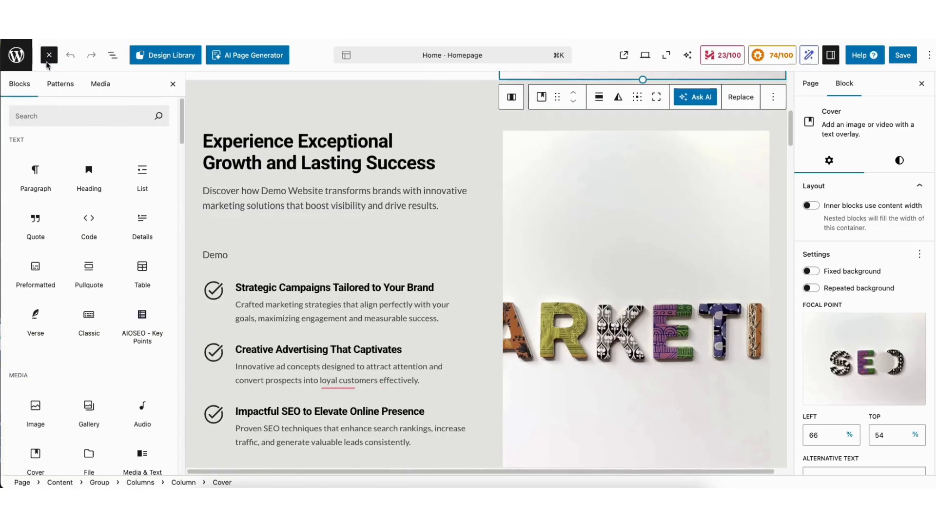
mouse_move(182, 116)
left_mouse_down()
mouse_move(182, 235)
mouse_move(182, 121)
left_mouse_up()
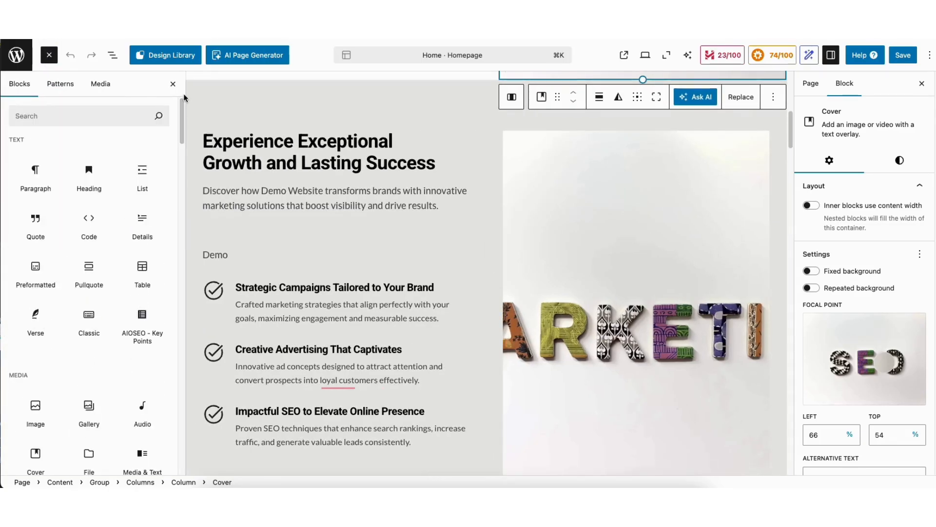
left_click_drag(35, 173, 260, 335)
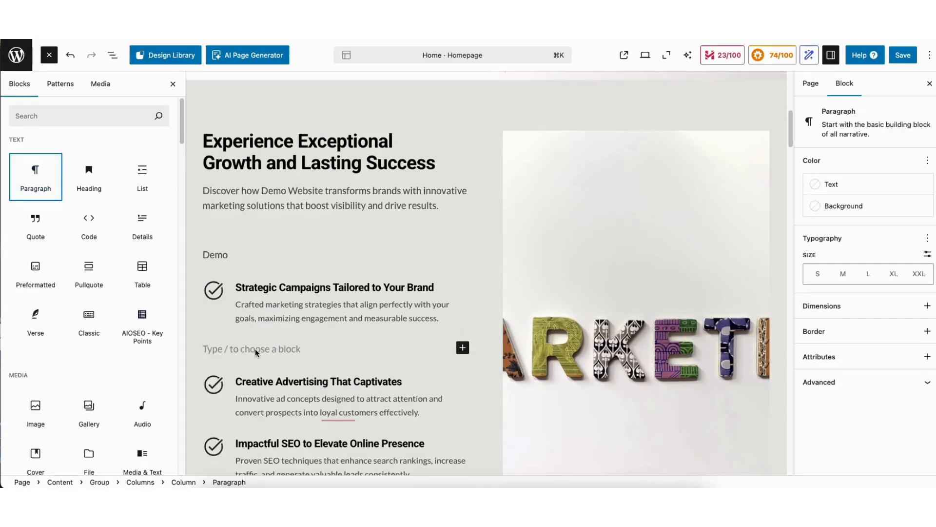
type("Demo")
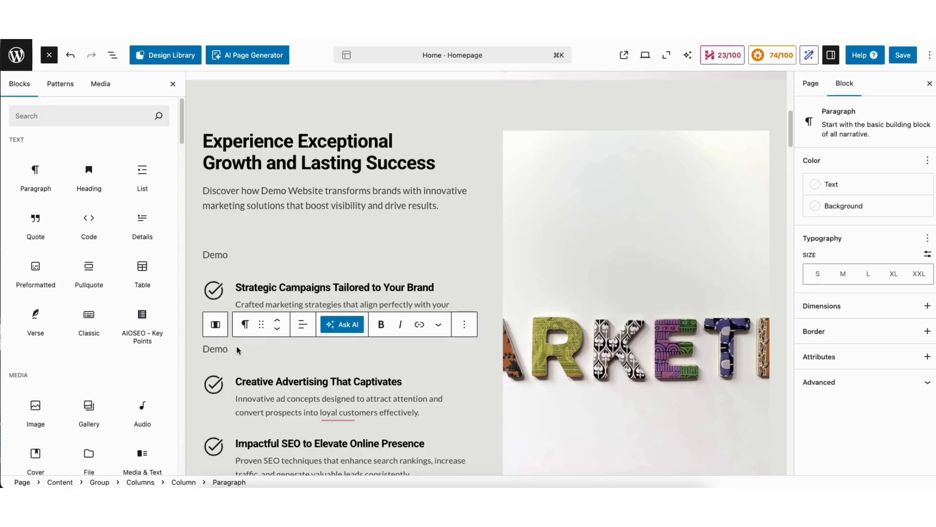
Move the new Demo paragraph up above the Strategic Campaigns item.
left_click(277, 322)
left_click(278, 331)
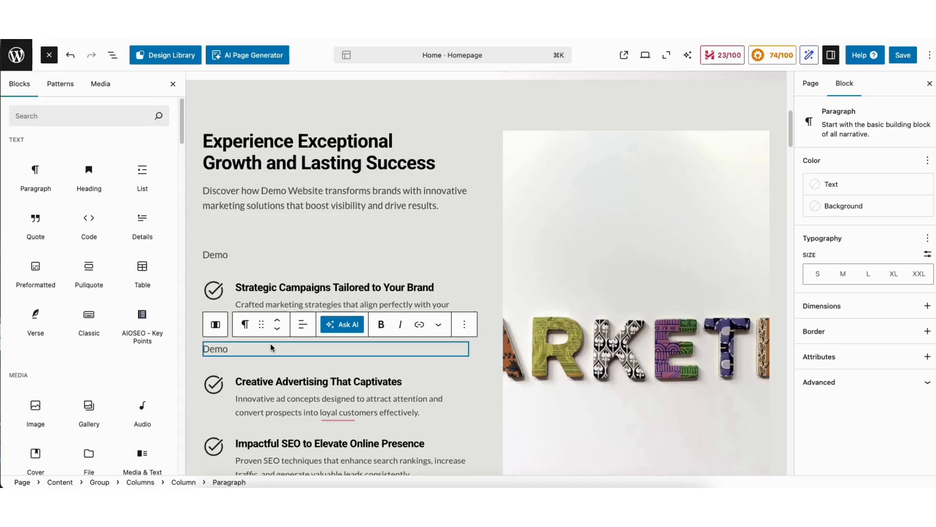
left_click(277, 320)
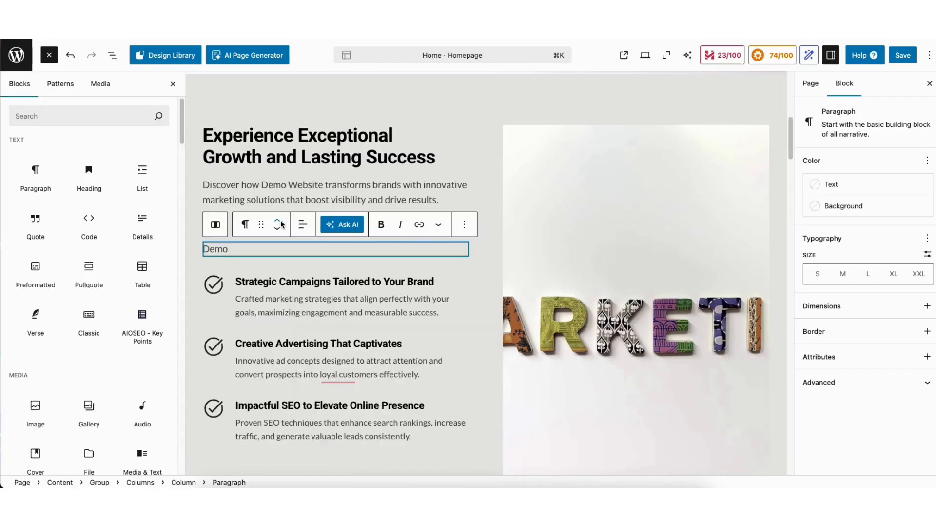
Duplicate the Demo paragraph above the Strategic Campaigns item and delete the copy.
left_click(465, 224)
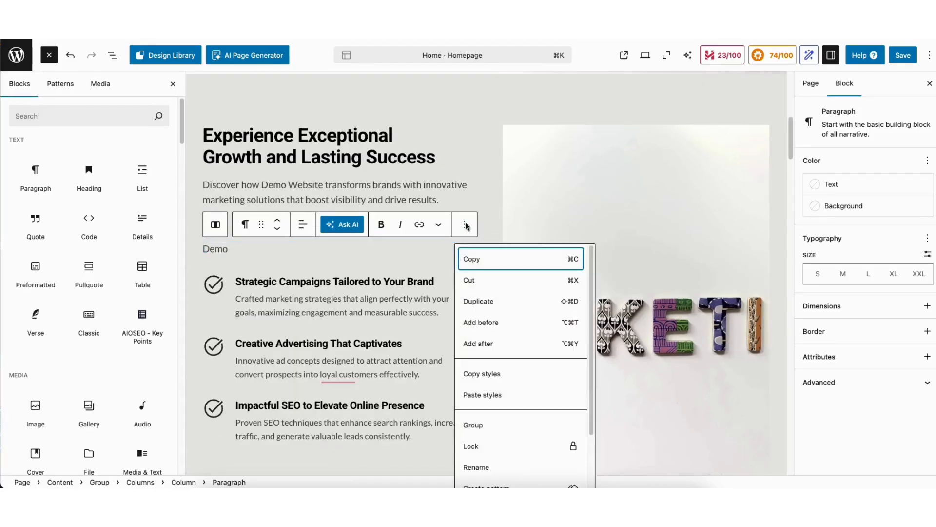
left_click(479, 302)
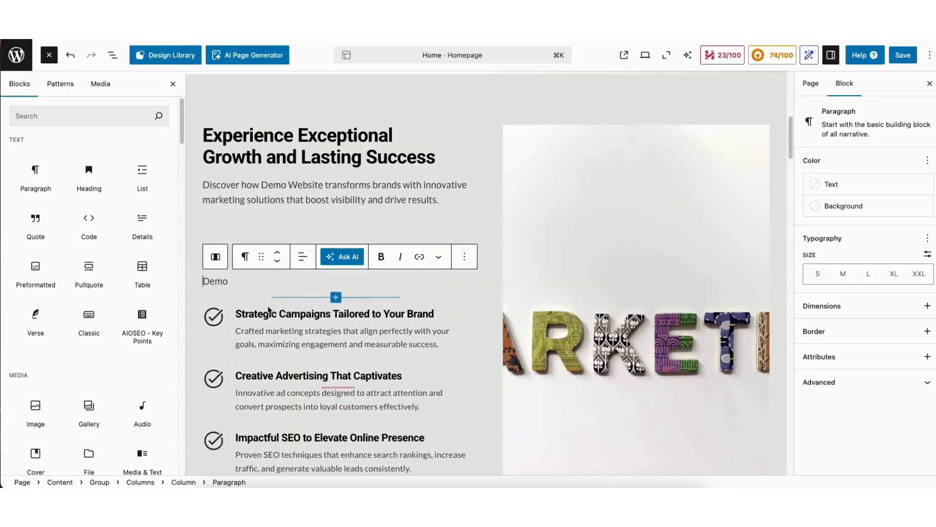
left_click(227, 283)
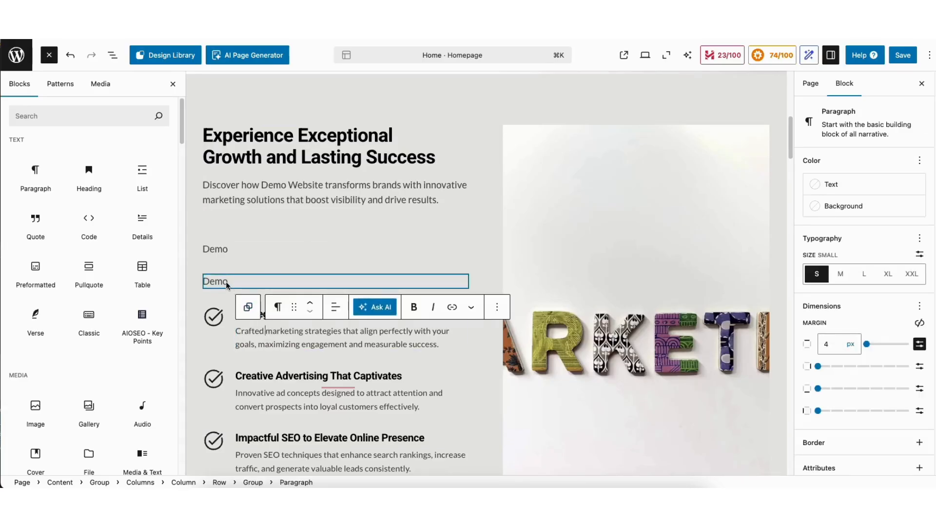
left_click(227, 282)
left_click(465, 258)
scroll(591, 348, "down", 3)
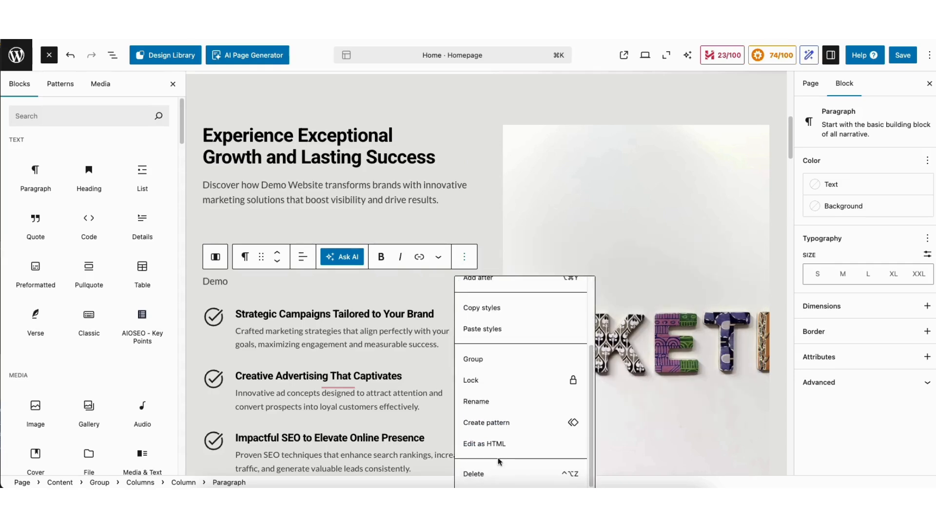
left_click(472, 473)
Check the duotone color options for the check icon beside the Strategic Campaigns item.
scroll(360, 335, "down", 2)
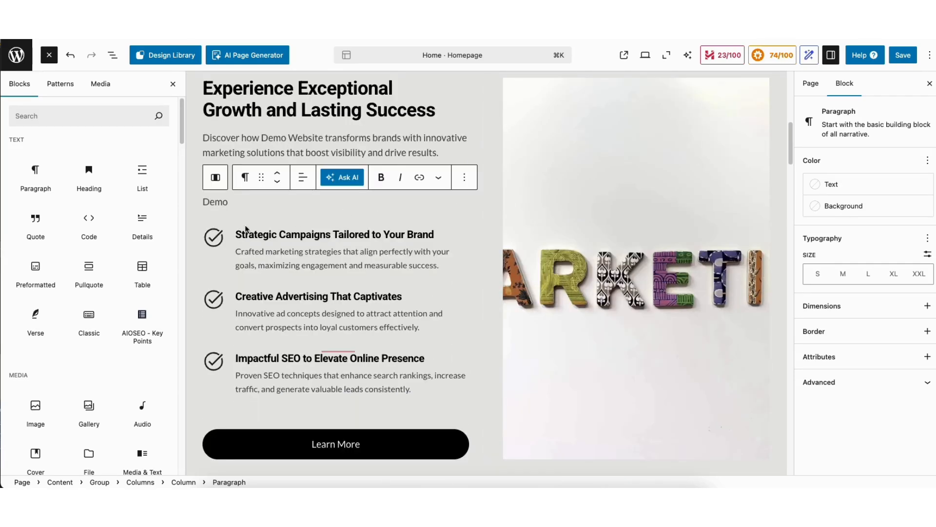
left_click(215, 240)
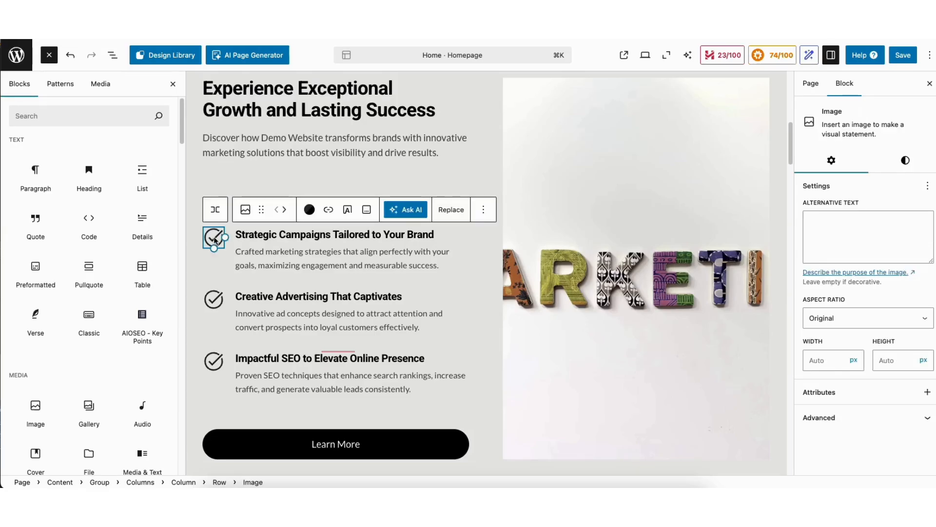
left_click(310, 213)
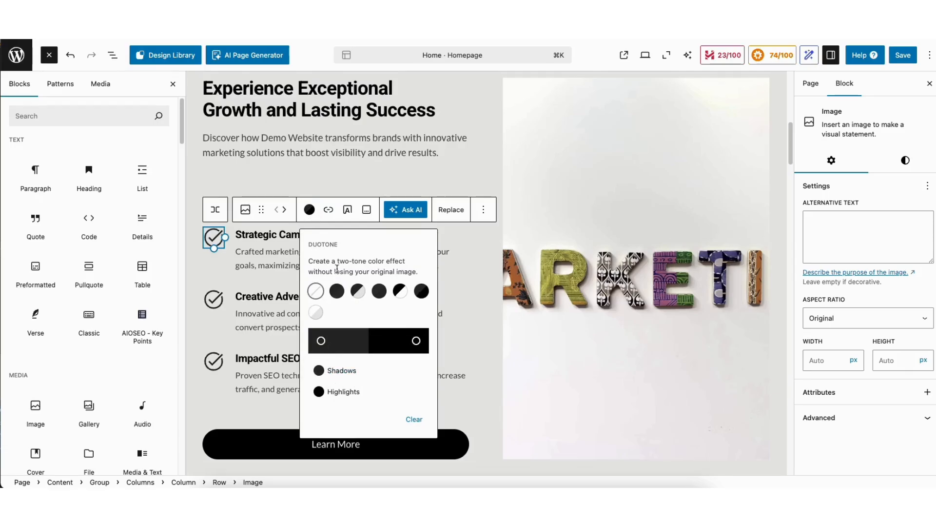
Look through the personalized image options for replacing the check icon, covering both the AI image generator and Unsplash stock photos.
left_click(448, 211)
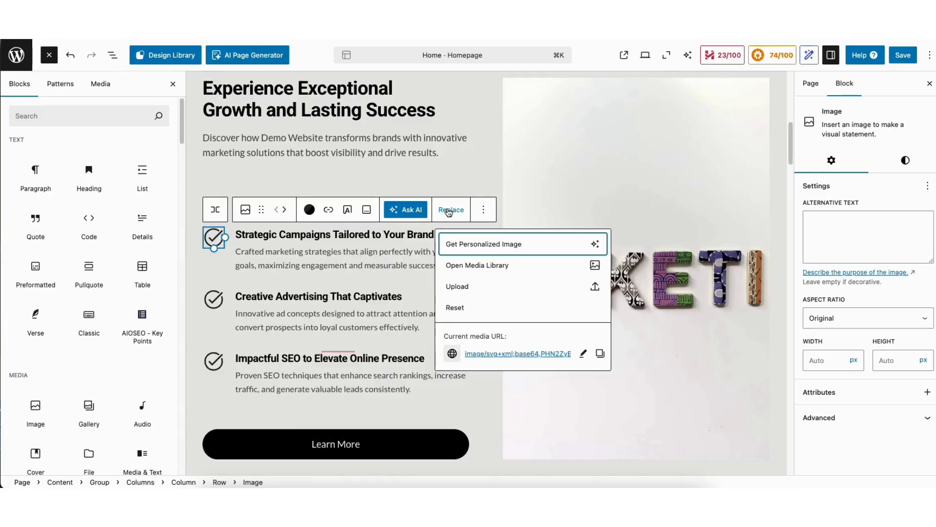
left_click(469, 246)
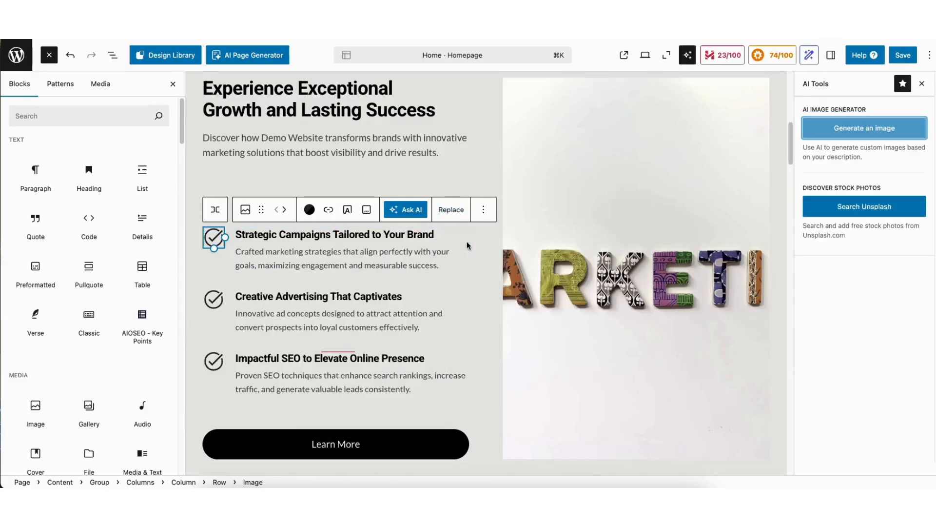
left_click(858, 129)
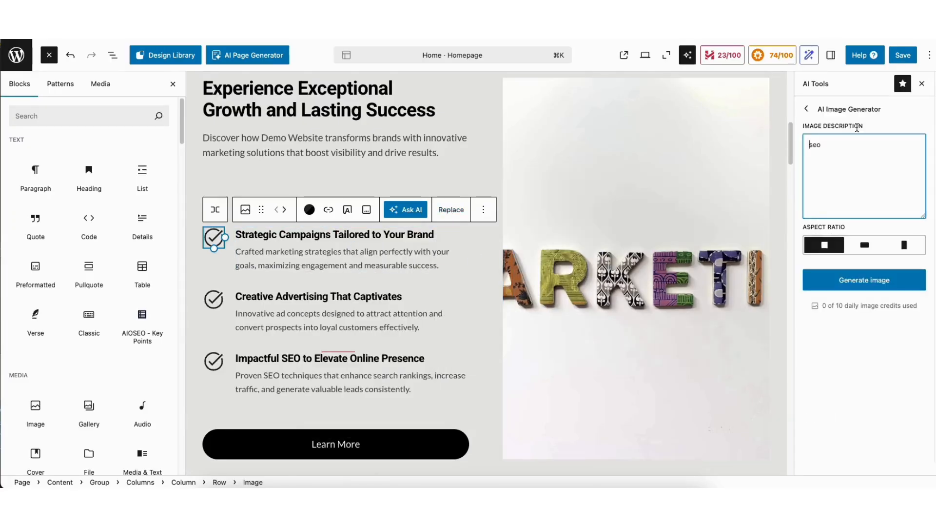
left_click(807, 110)
left_click(831, 208)
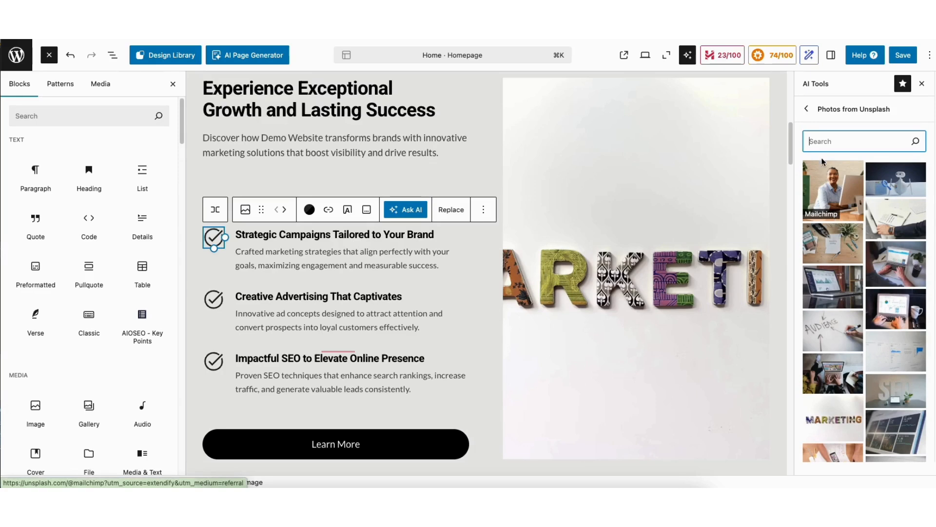
left_click(808, 110)
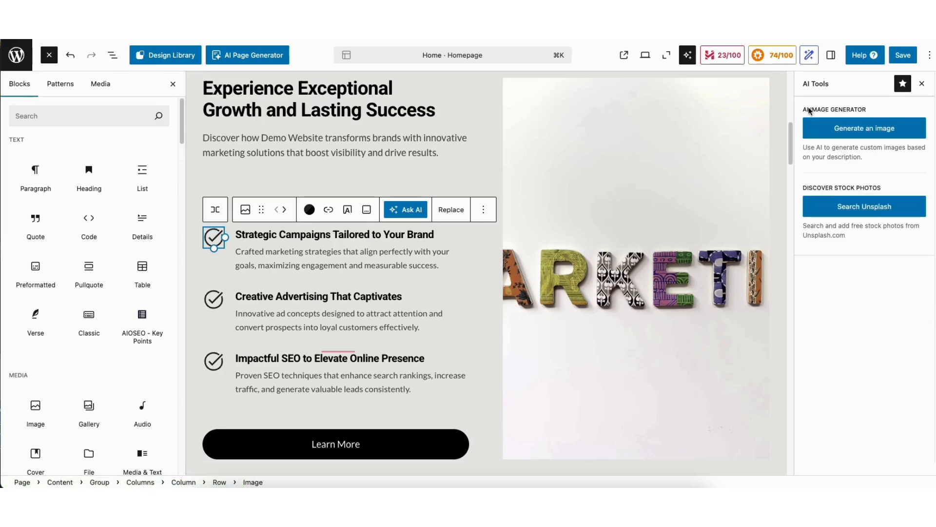
Look at the media library images available as a replacement for the check icon, and close the dialog without applying one.
left_click(450, 209)
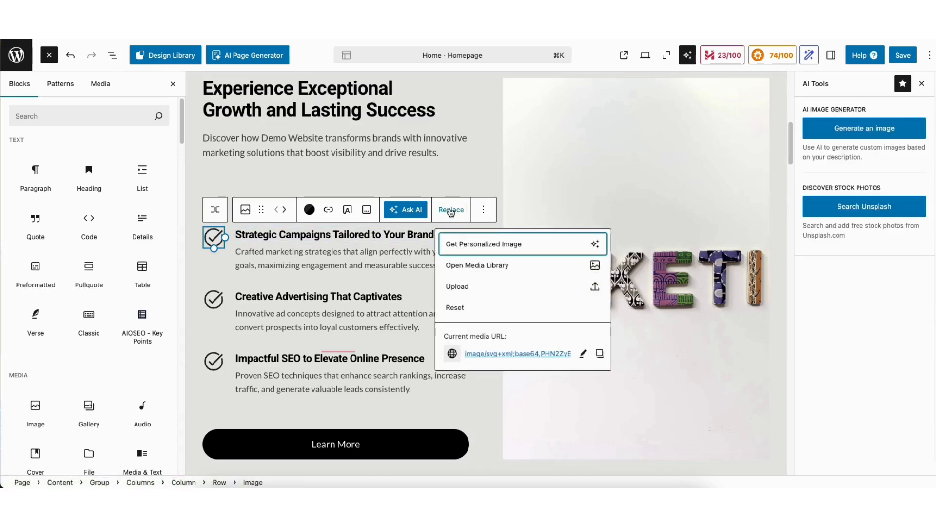
left_click(458, 267)
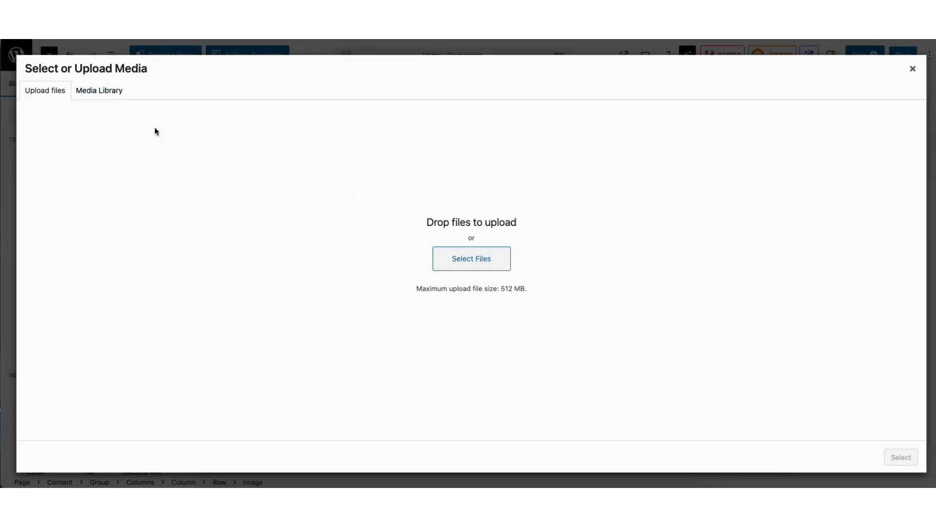
left_click(106, 92)
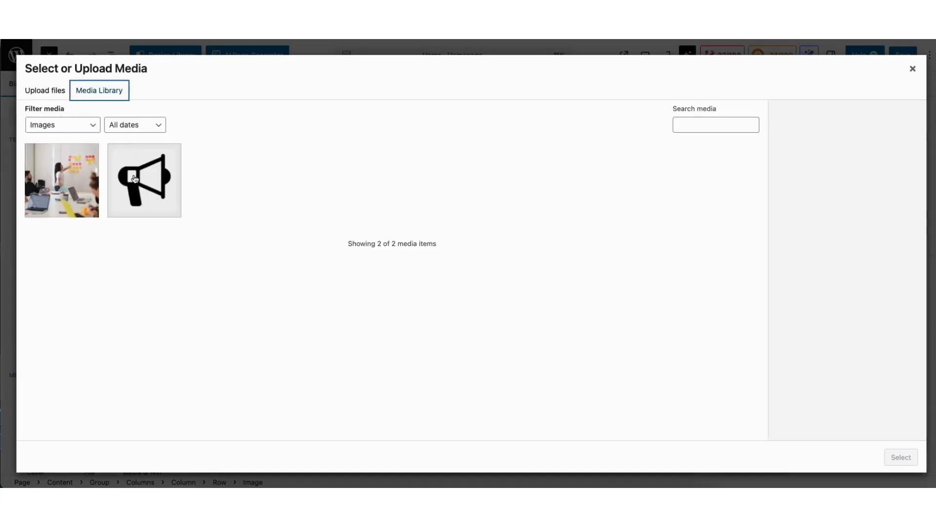
left_click(134, 174)
left_click(134, 174)
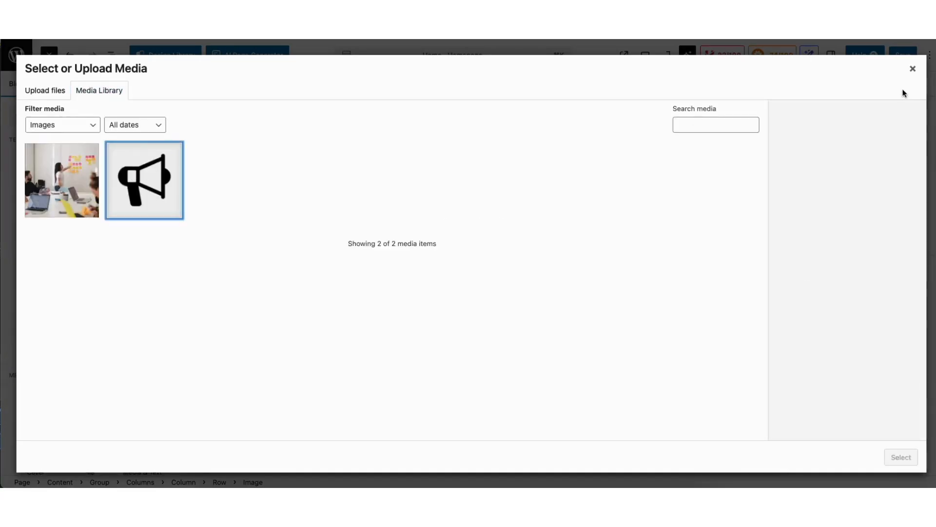
left_click(913, 69)
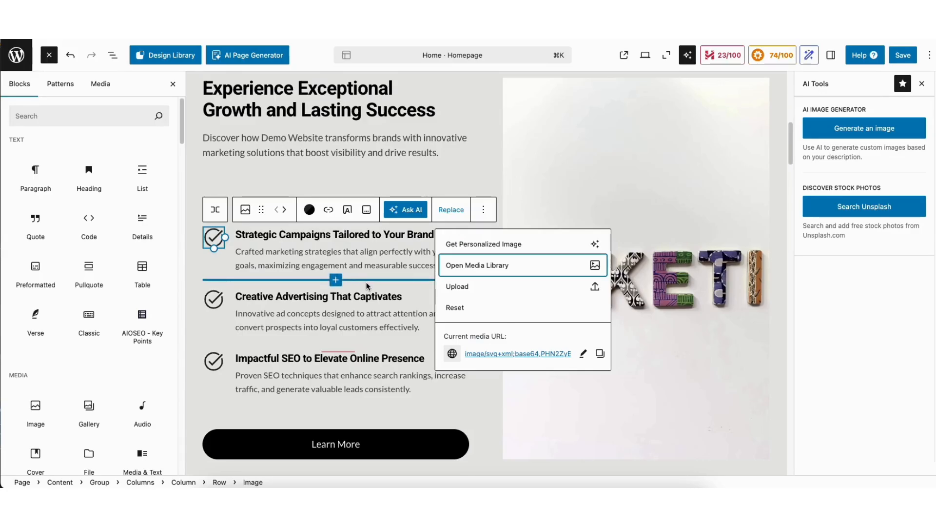
Browse the Design Library by the About and Blog design types, and return to showing all designs.
left_click(173, 57)
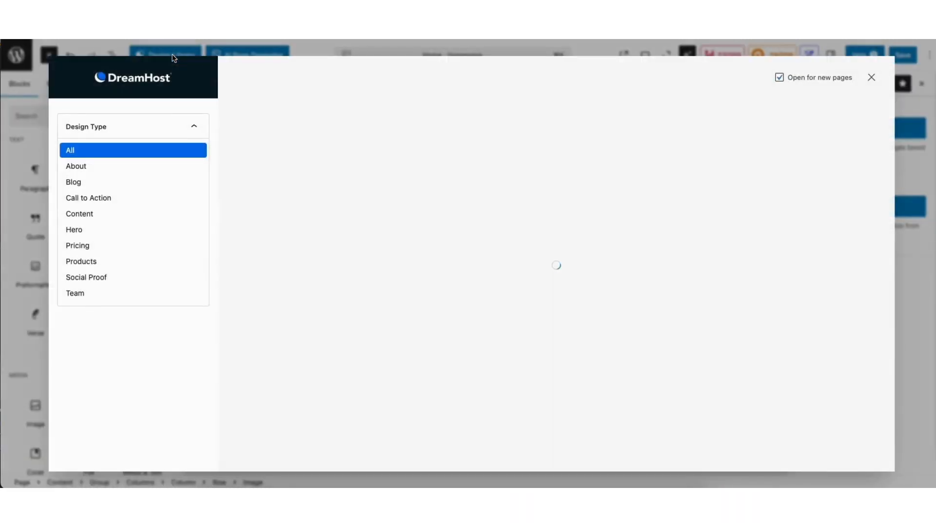
left_click_drag(893, 110, 866, 128)
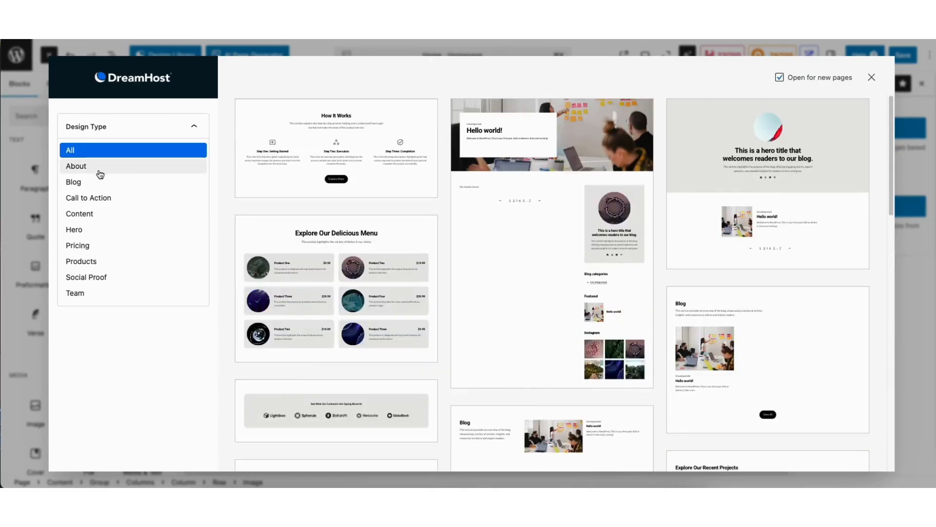
left_click(94, 169)
left_click(89, 184)
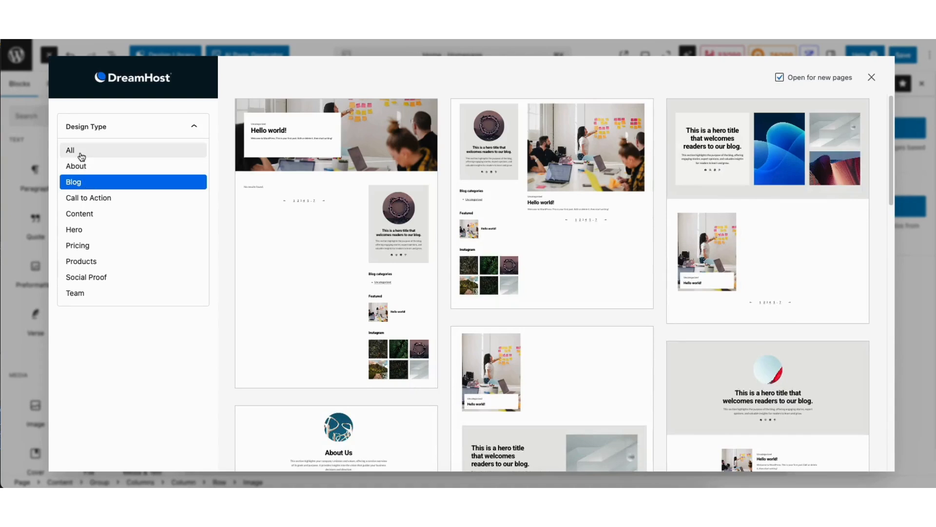
left_click(80, 154)
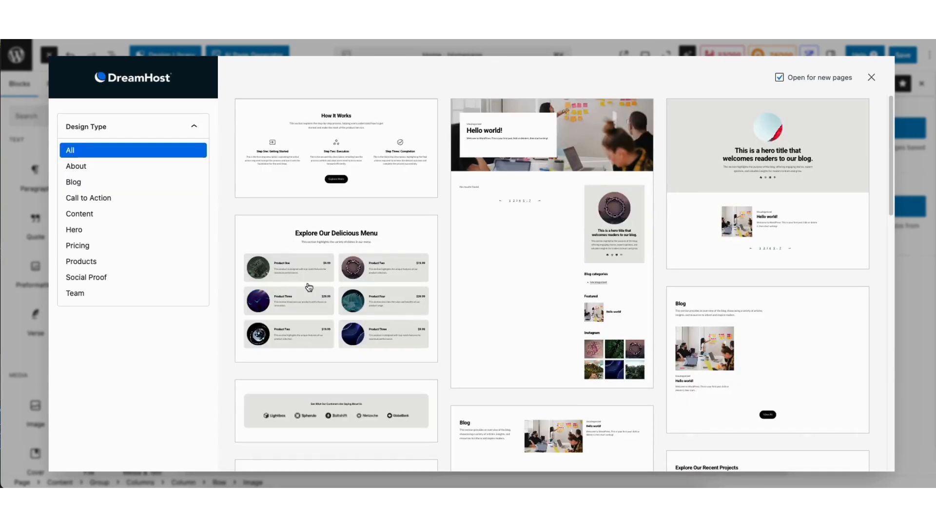
Insert the Explore Our Delicious Menu pattern into the homepage and save the page.
left_click(335, 291)
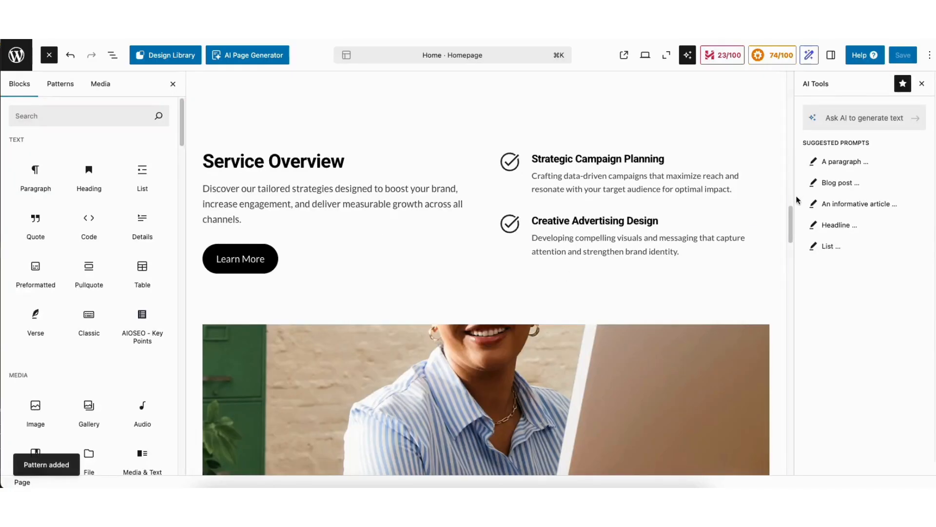
mouse_move(790, 217)
left_mouse_down()
mouse_move(790, 203)
mouse_move(792, 238)
mouse_move(791, 213)
left_mouse_up()
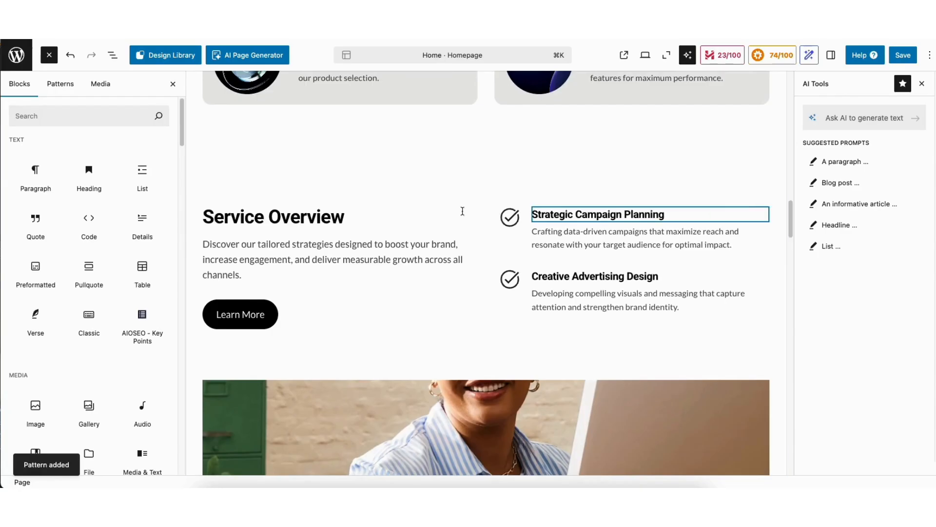
left_click(902, 56)
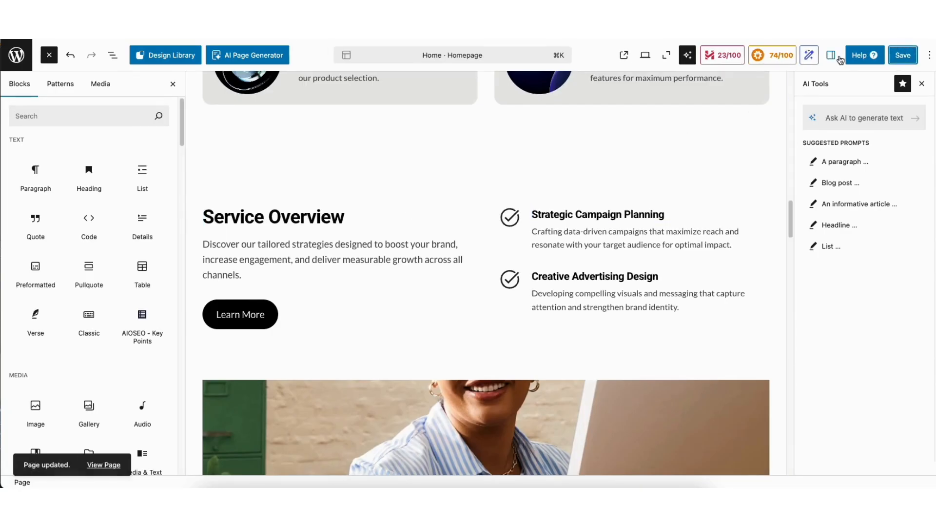
Preview the homepage in the Tablet and Mobile views, and switch back to the Desktop view.
left_click(646, 57)
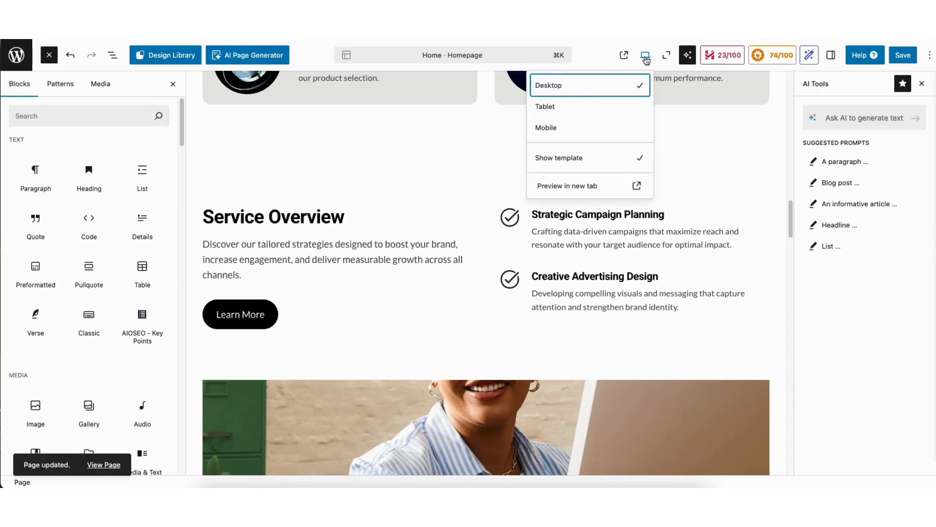
left_click(556, 108)
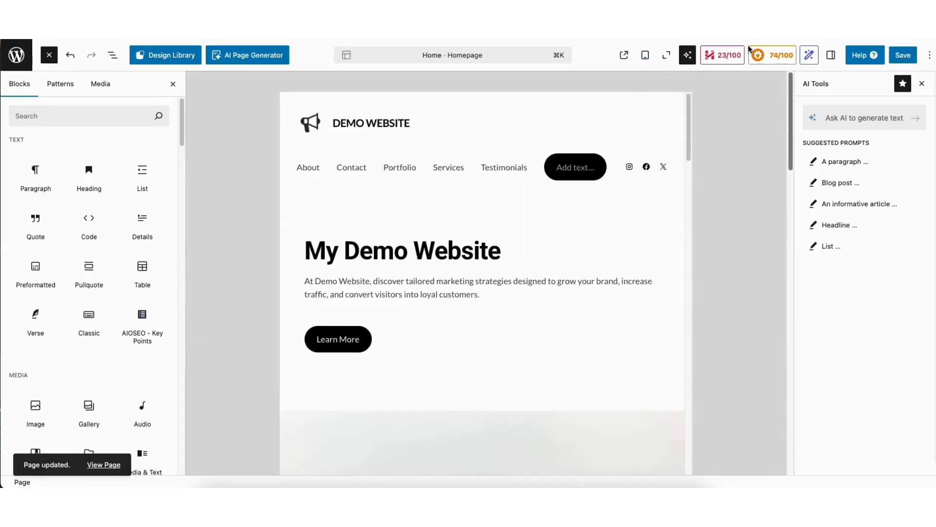
left_click(648, 57)
left_click(556, 128)
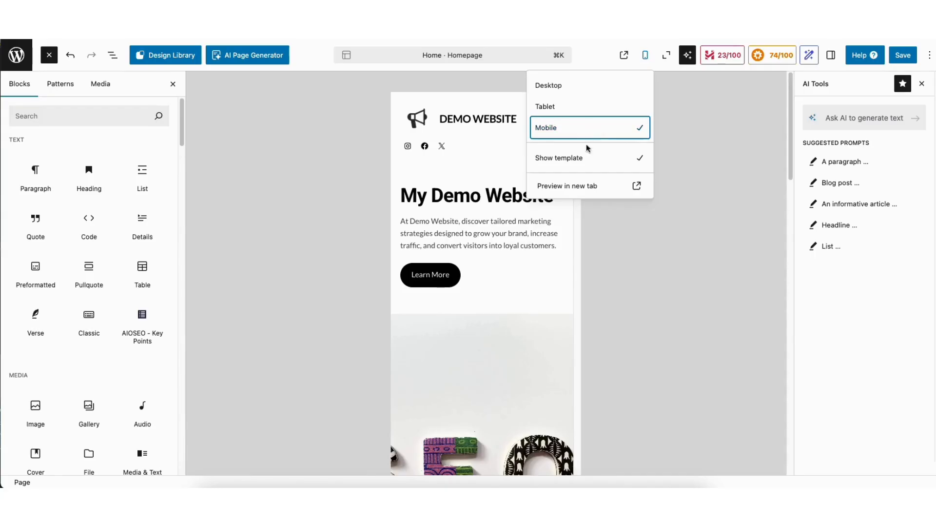
scroll(579, 127, "down", 10)
scroll(572, 155, "up", 10)
left_click(645, 55)
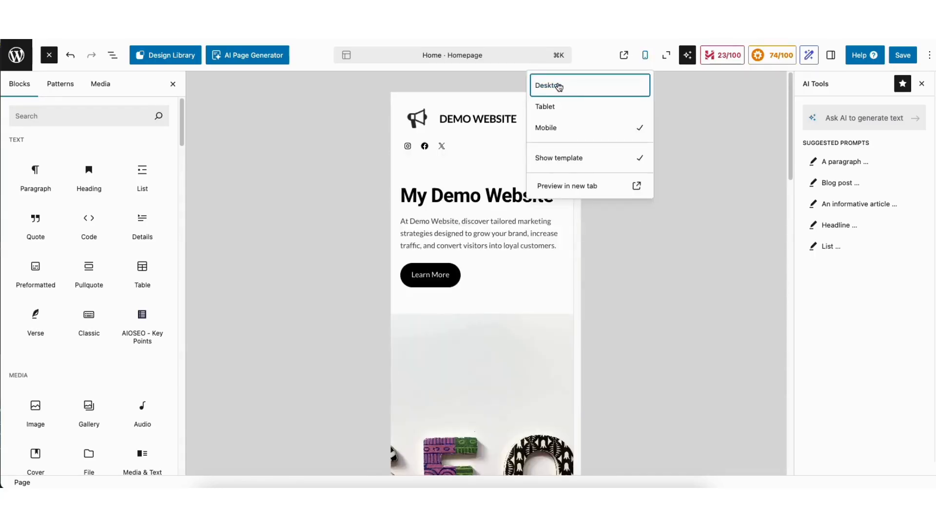
left_click(560, 86)
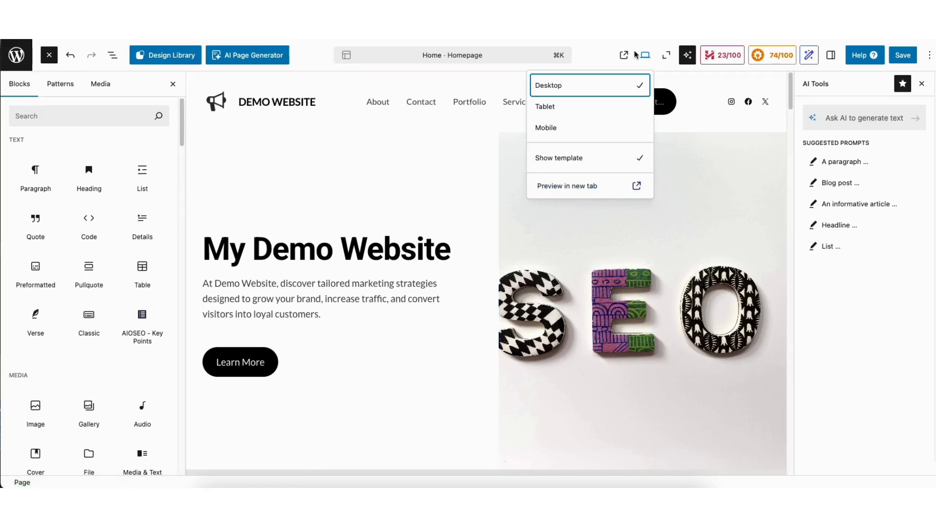
left_click(607, 56)
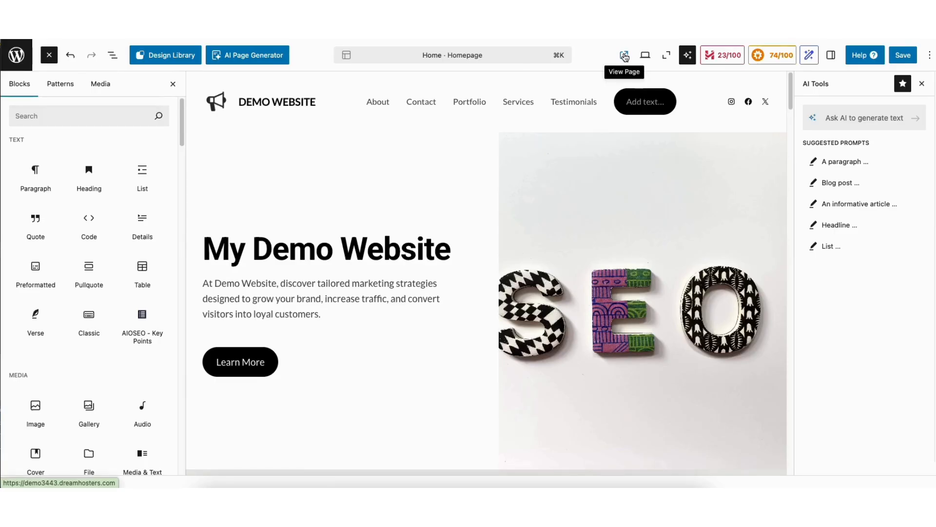
Undo the last homepage change and redo it.
left_click(71, 56)
left_click(90, 58)
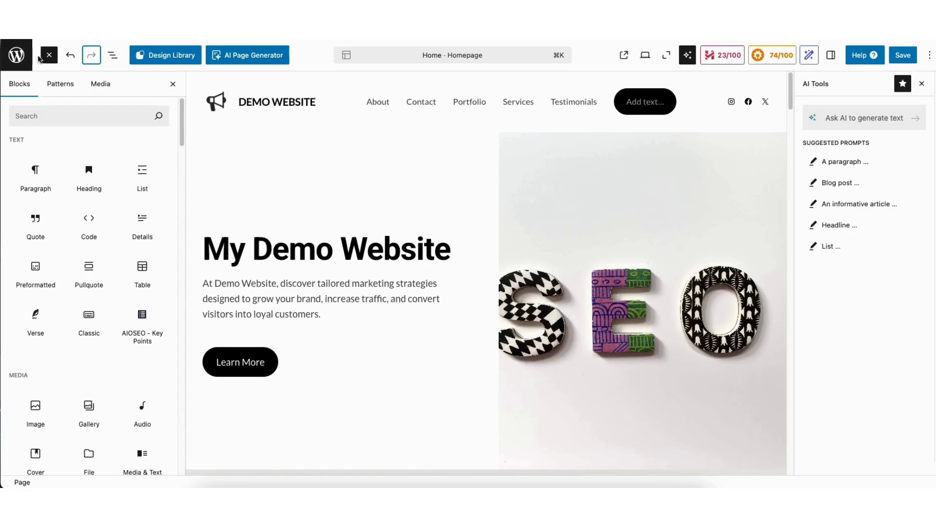
Leave the homepage editor without saving again and open the list of all site pages.
left_click(18, 56)
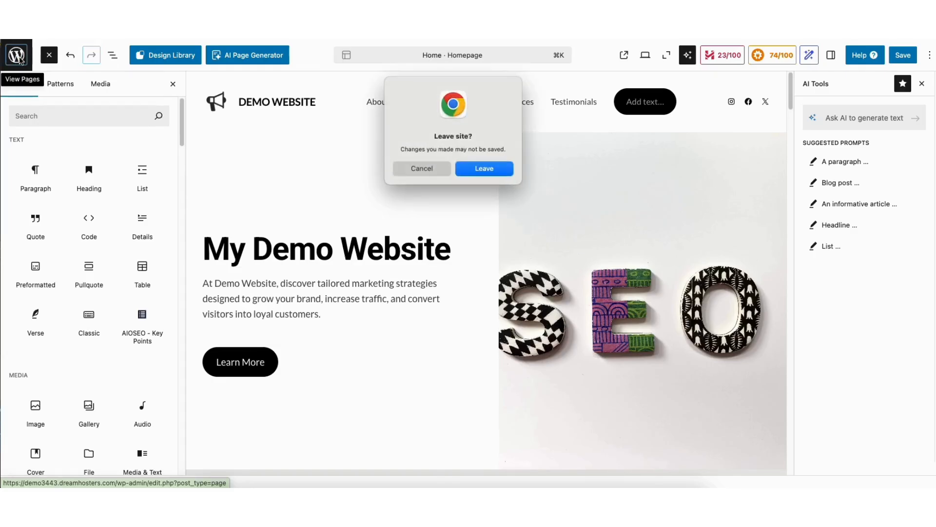
left_click(484, 169)
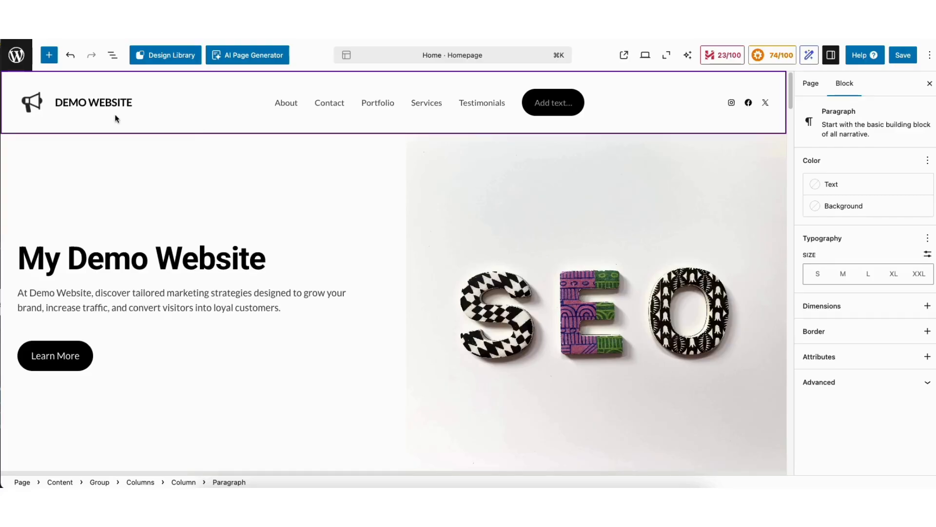
left_click(17, 54)
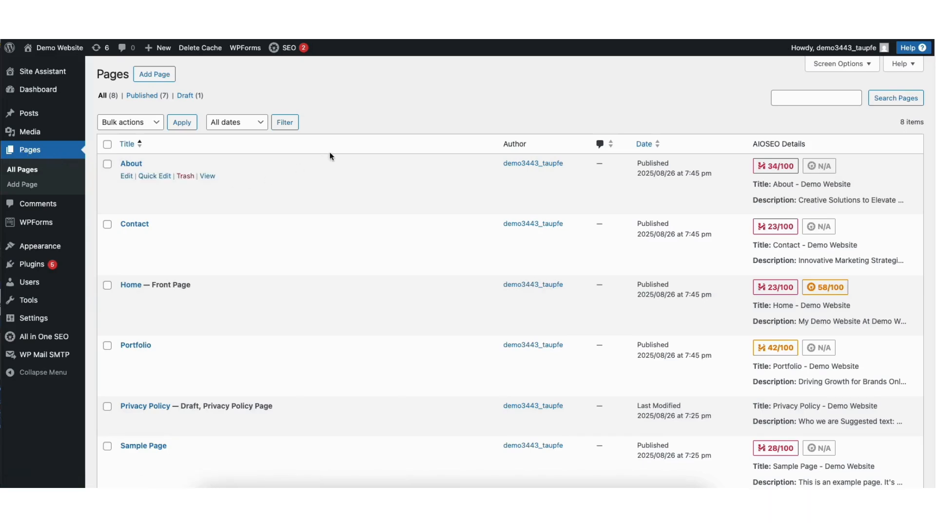
Add a new page and generate it with AI Page Creation from the description "Create Testimonials page".
left_click(152, 79)
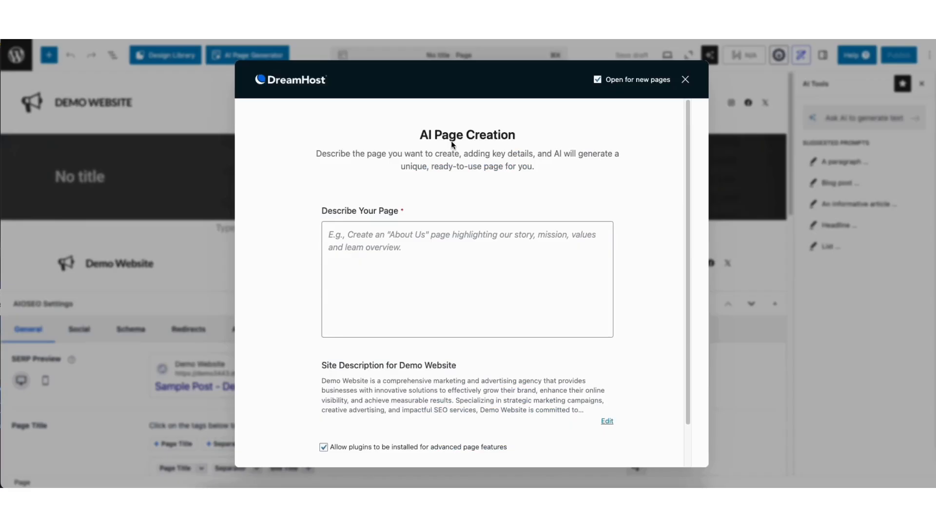
type("Create Testimonials page")
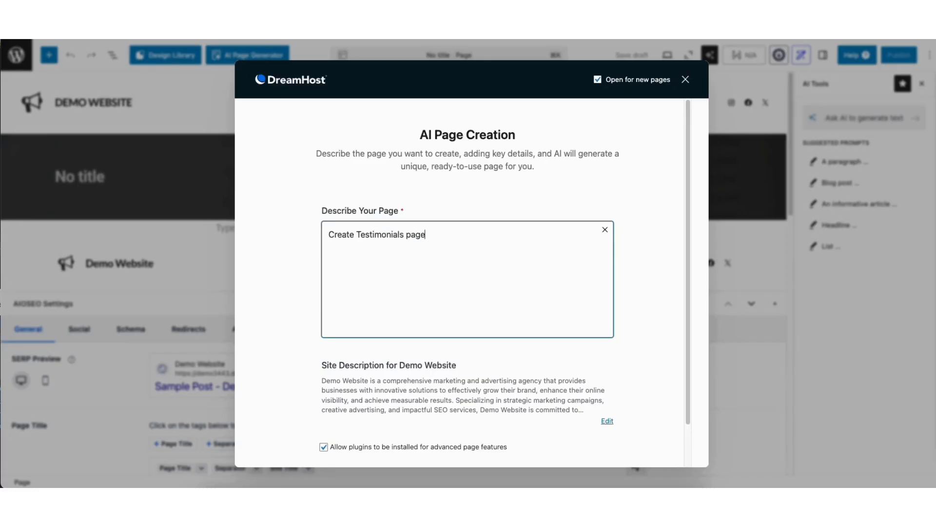
left_click_drag(687, 218, 686, 291)
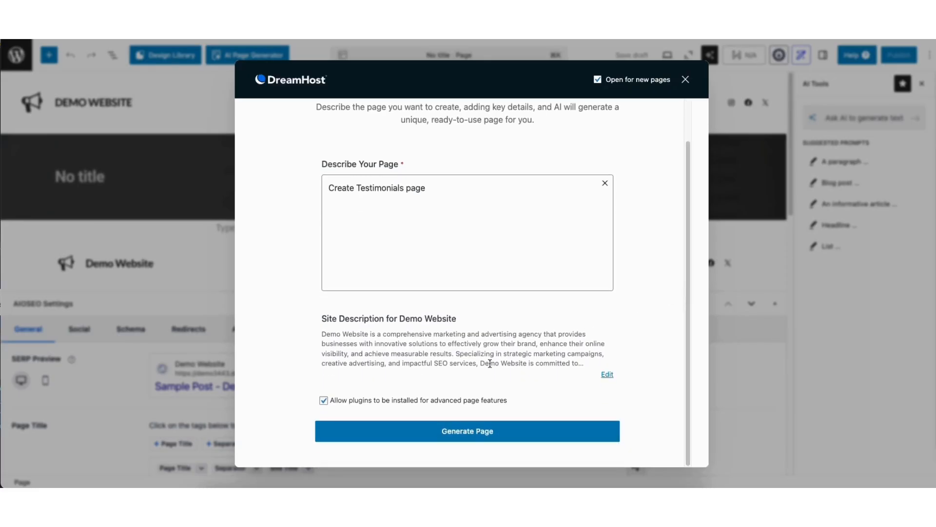
left_click(452, 431)
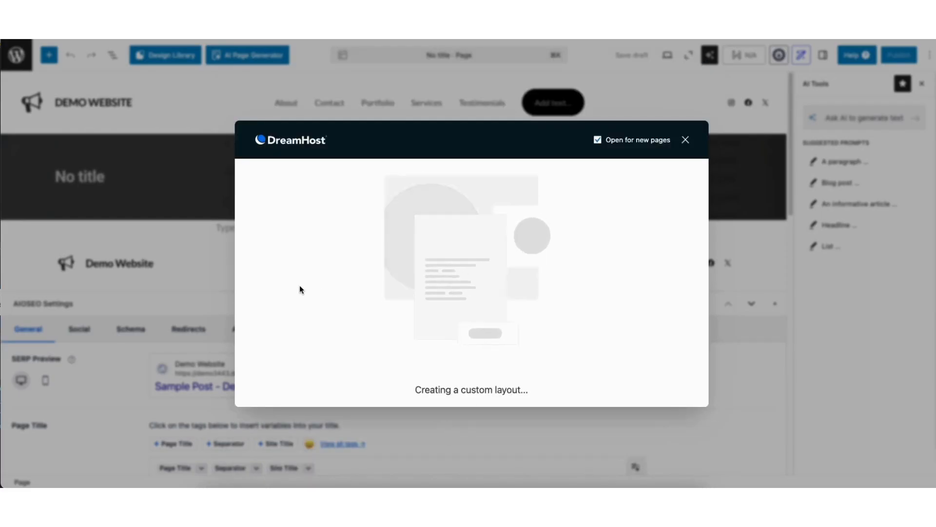
scroll(306, 282, "down", 7)
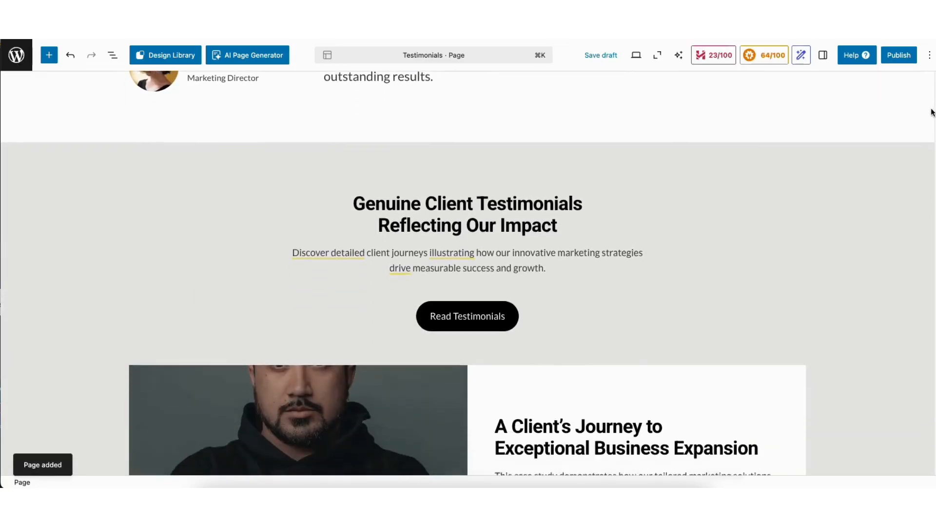
Review the generated Testimonials page and look over the contact forms on the homepage and the live Contact page.
scroll(926, 132, "down", 5)
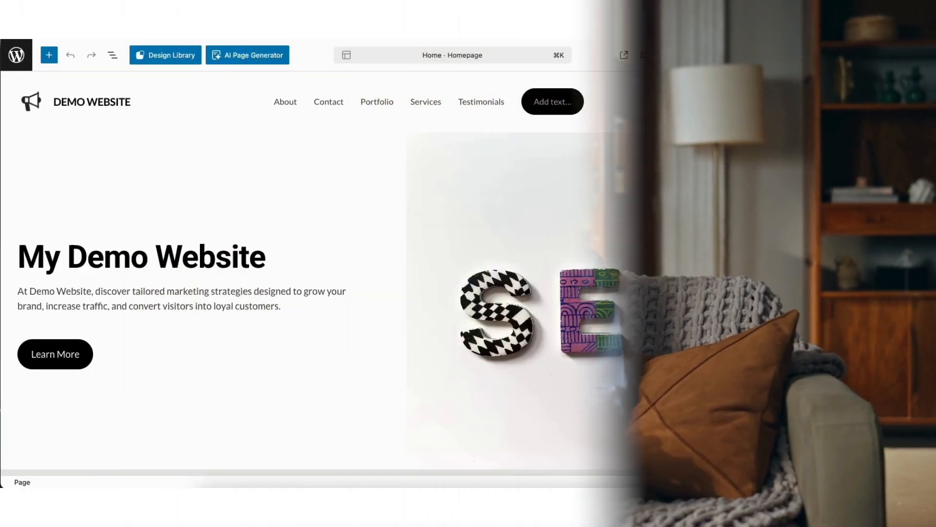
left_click_drag(790, 86, 726, 331)
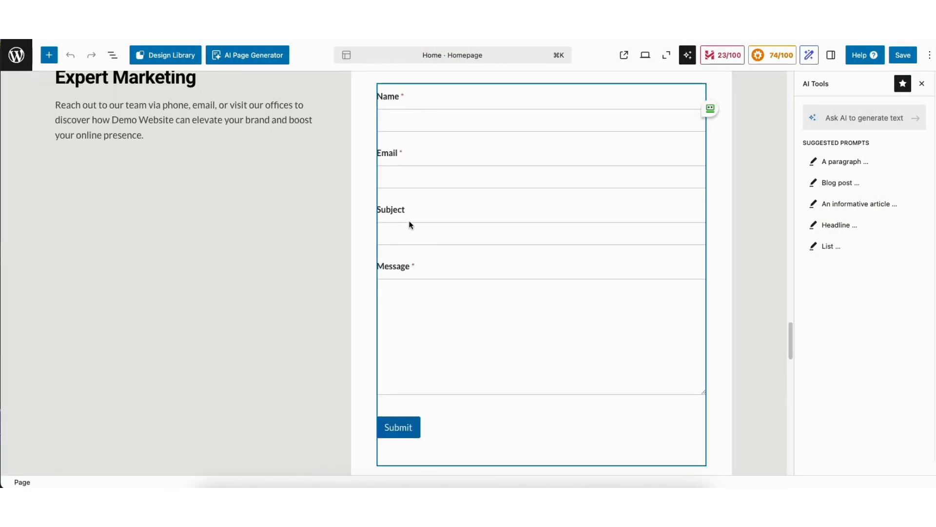
left_click(623, 55)
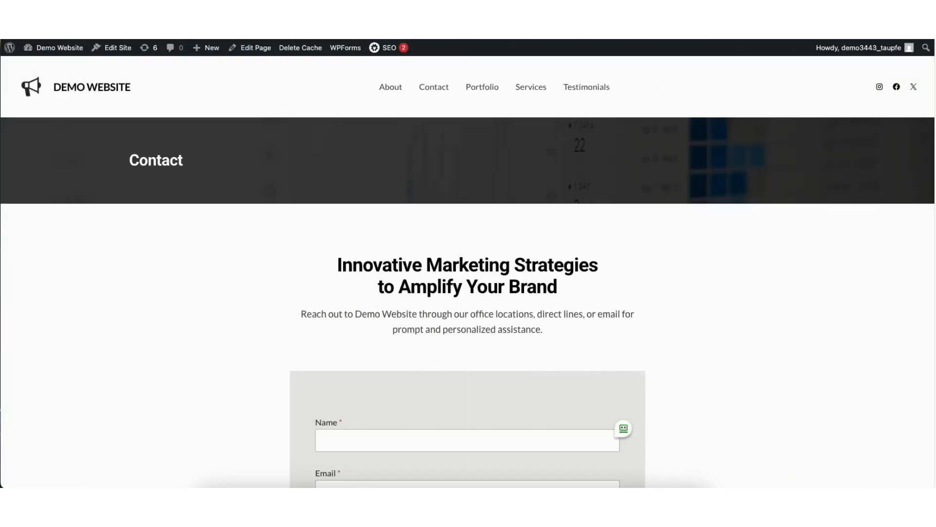
scroll(468, 293, "down", 3)
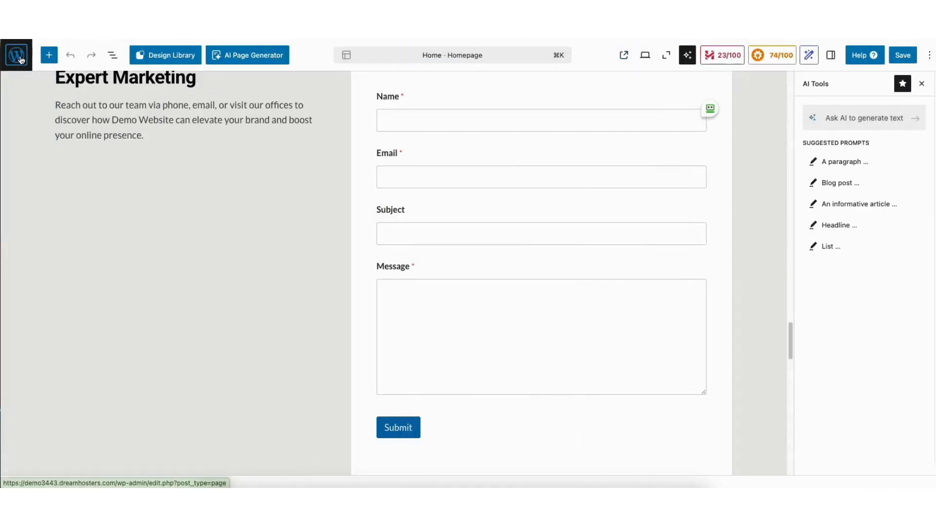
Leave the homepage editor and open the Simple Contact Form from the WPForms overview for editing.
left_click(20, 60)
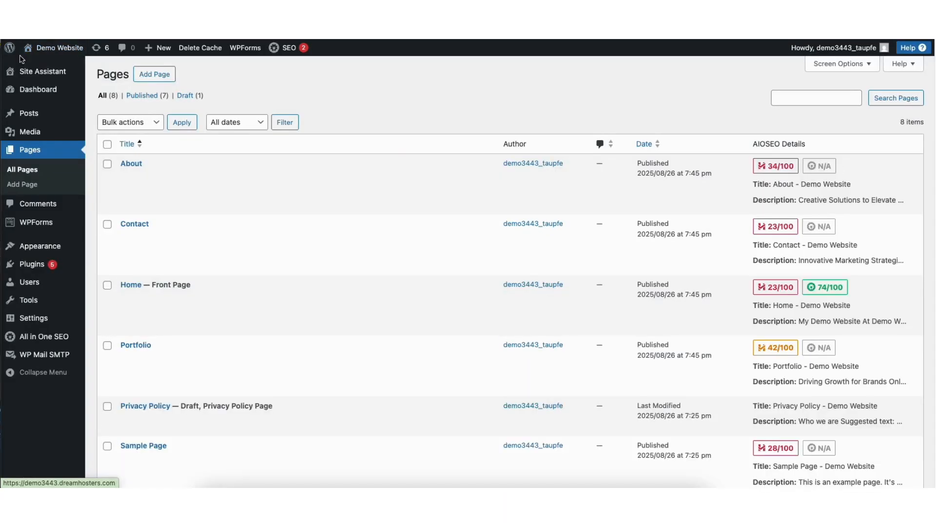
mouse_move(33, 226)
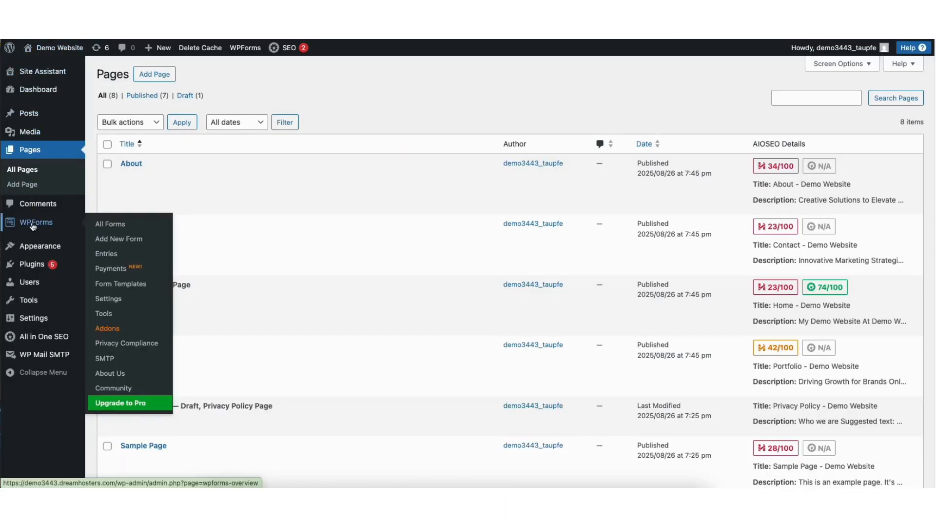
left_click(33, 226)
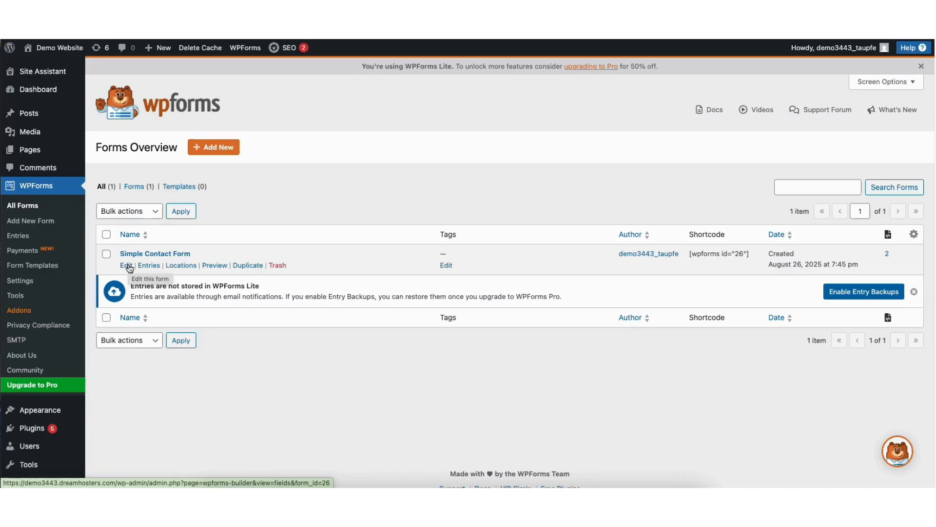
left_click(126, 265)
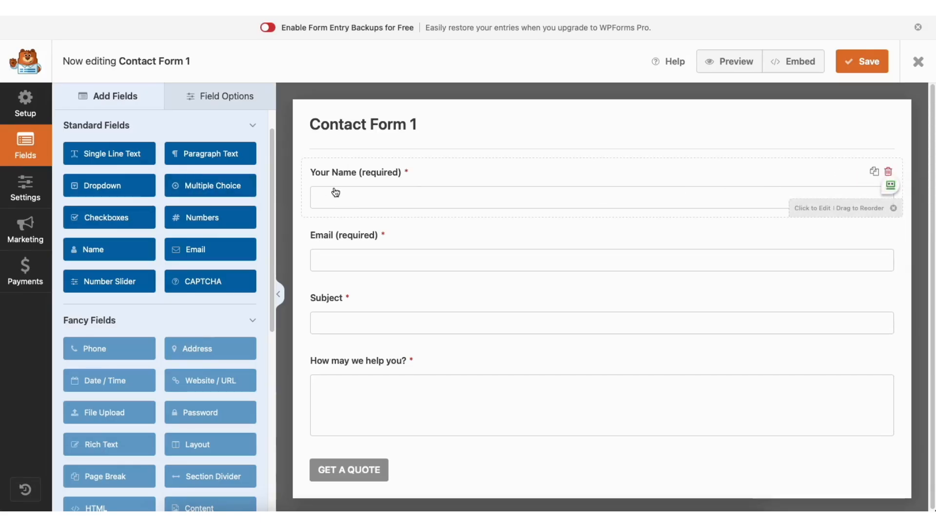
Add a Single Line Text field between the Your Name and Email fields of the contact form.
mouse_move(349, 172)
left_mouse_down()
mouse_move(353, 223)
mouse_move(342, 172)
left_mouse_up()
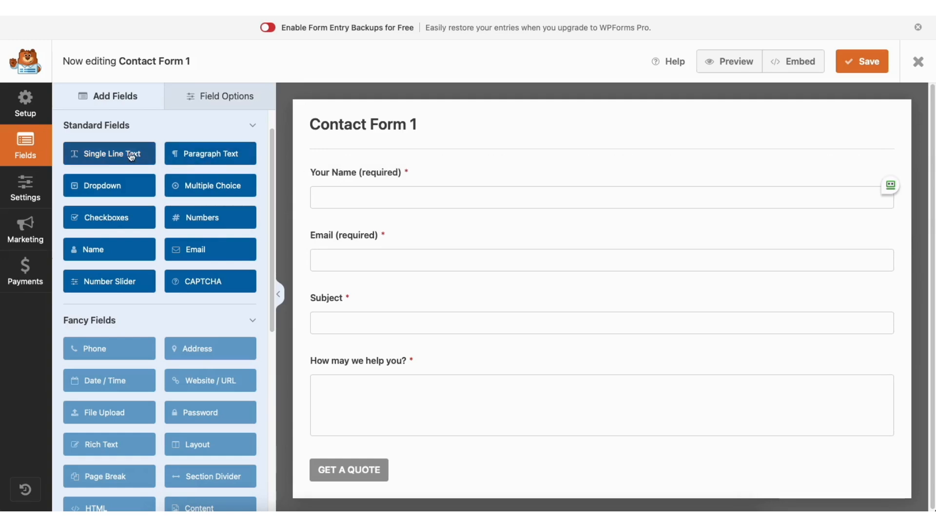
left_click_drag(128, 158, 365, 226)
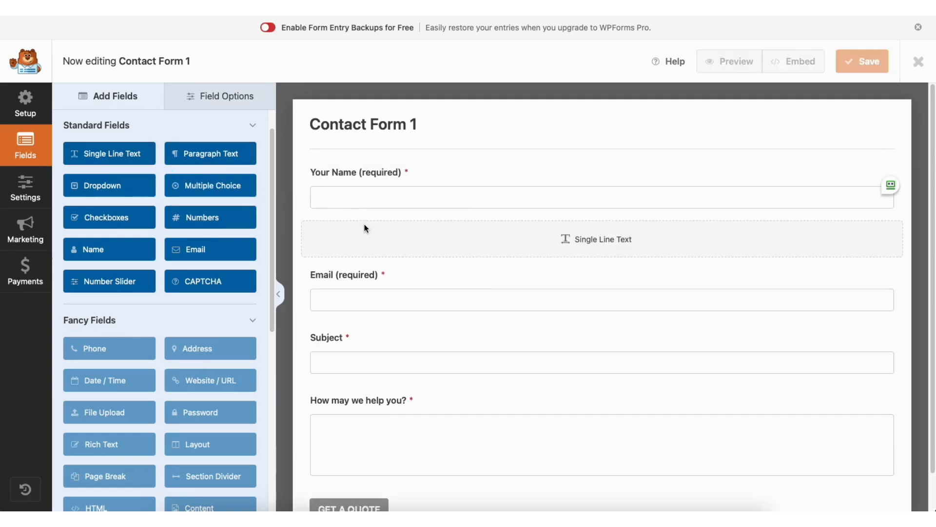
Make the Your Name field optional and required again, and check its advanced options, keeping the field size at Large.
left_click(218, 96)
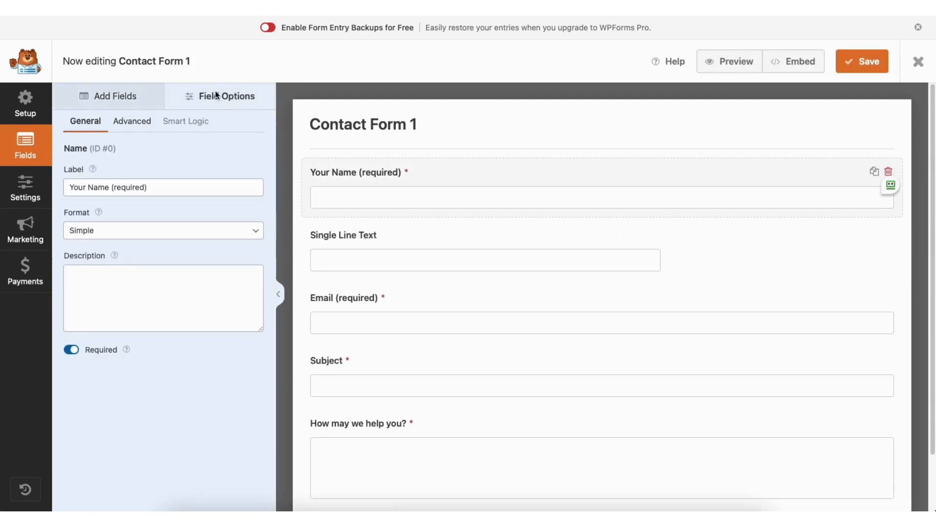
left_click(143, 187)
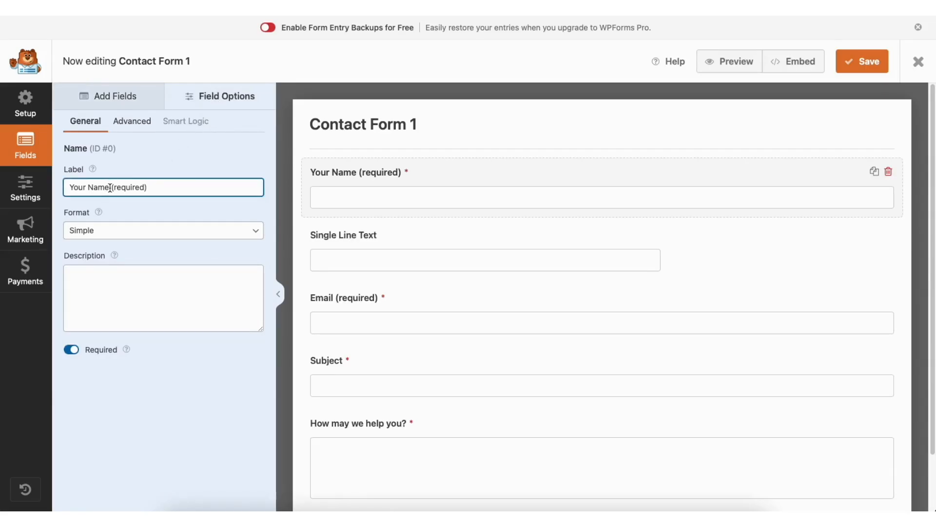
left_click(72, 349)
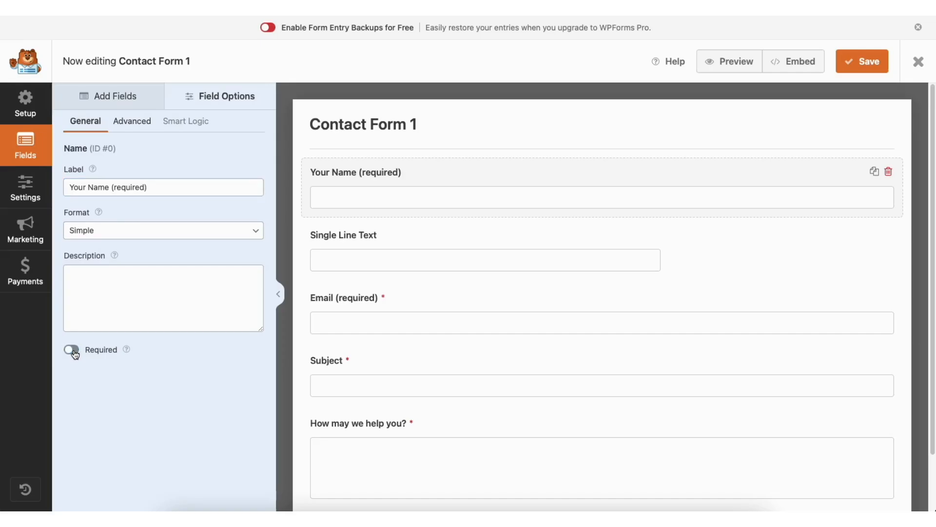
left_click(73, 351)
left_click(132, 121)
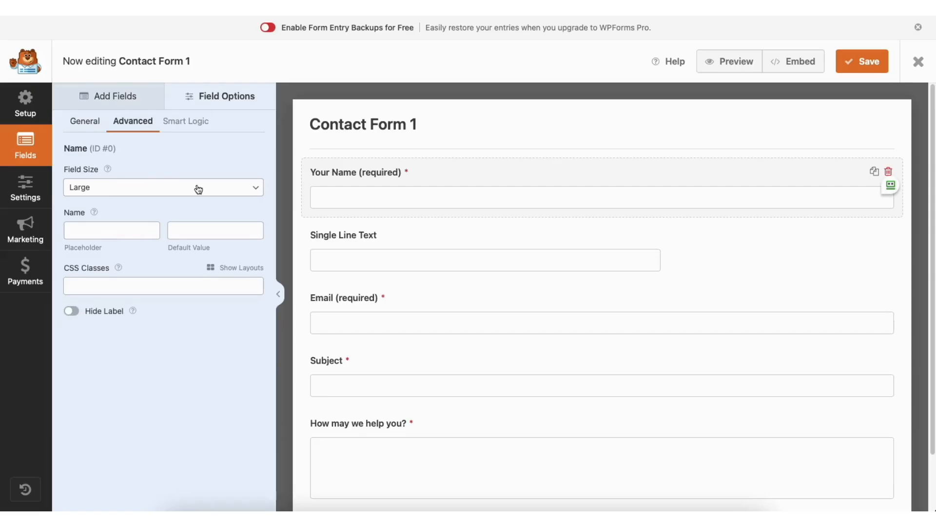
left_click(131, 189)
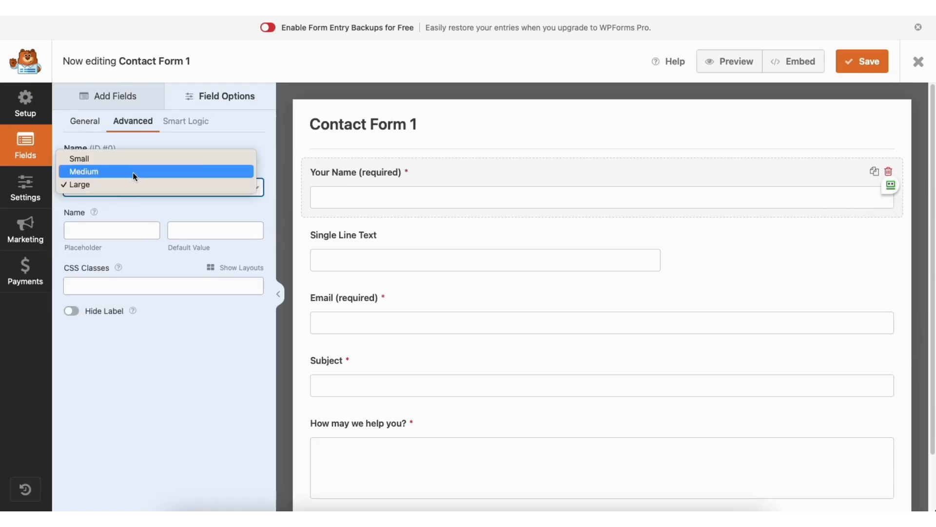
left_click(128, 184)
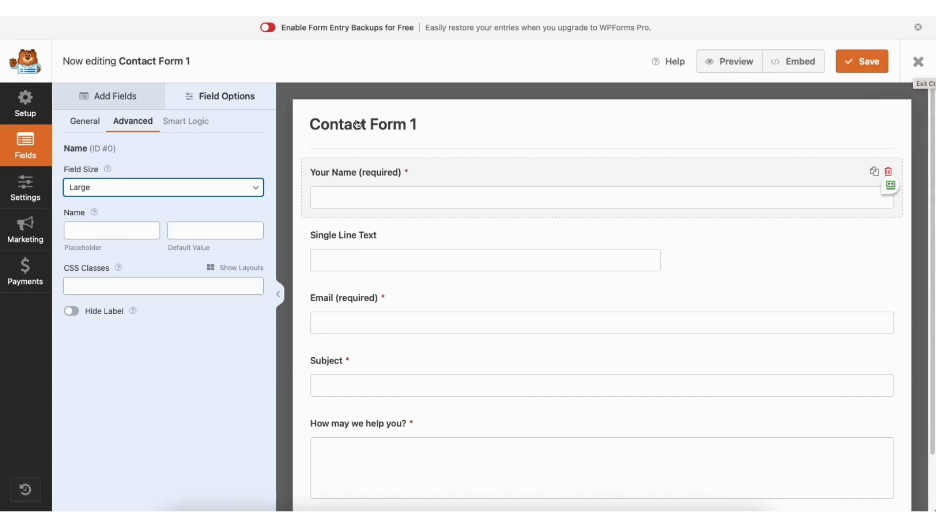
Review the form's General, Spam Protection and Security, Notifications and Confirmations settings, and exit the form builder.
left_click(25, 188)
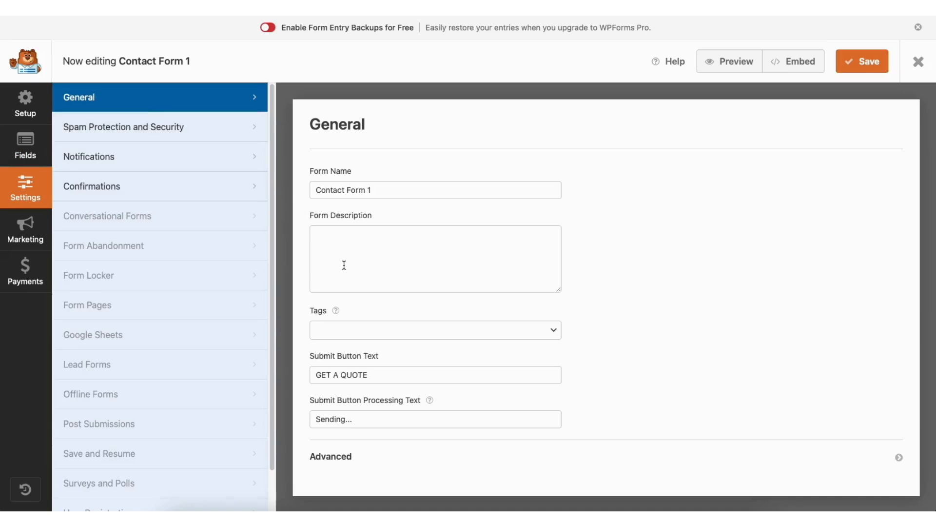
left_click(194, 128)
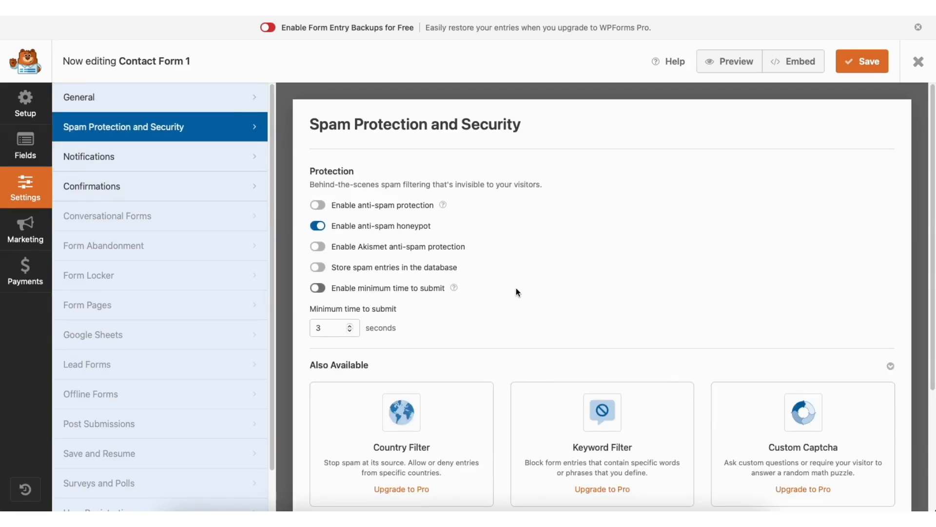
left_click(179, 160)
left_click_drag(930, 161, 930, 266)
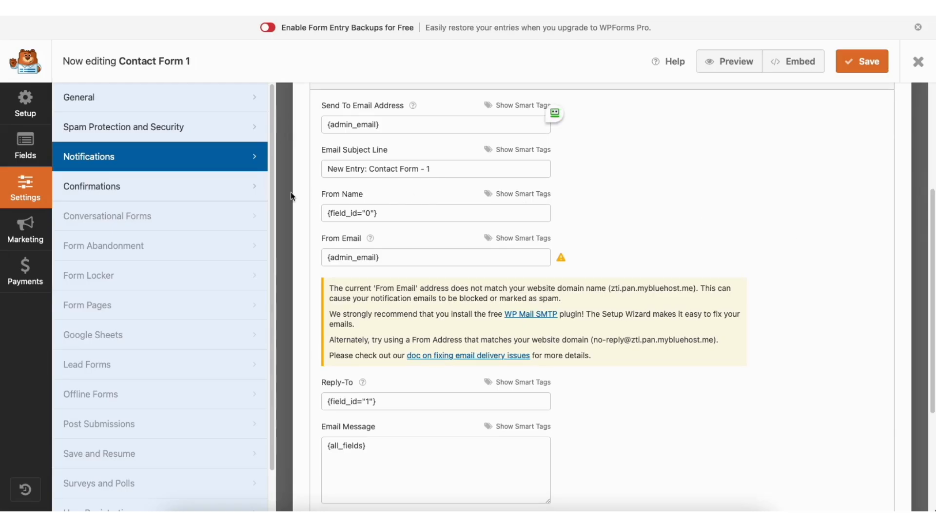
left_click(180, 186)
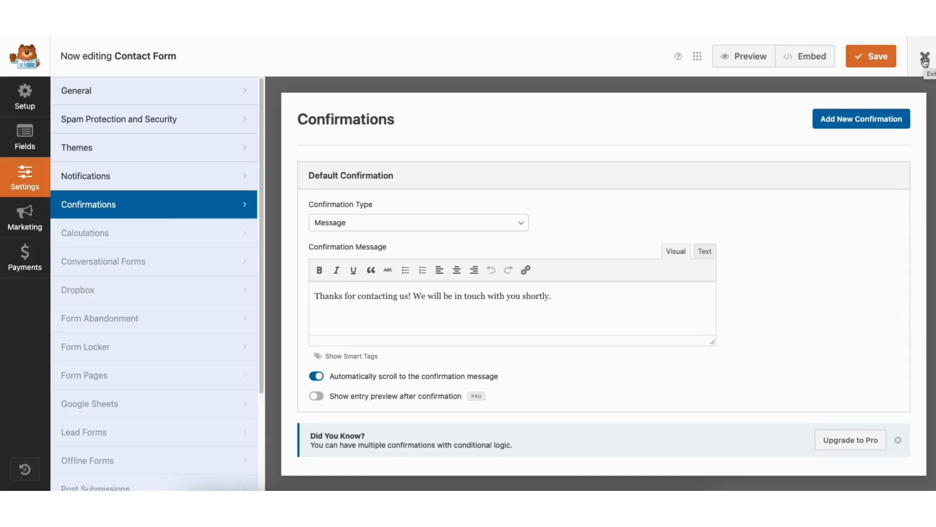
left_click(925, 60)
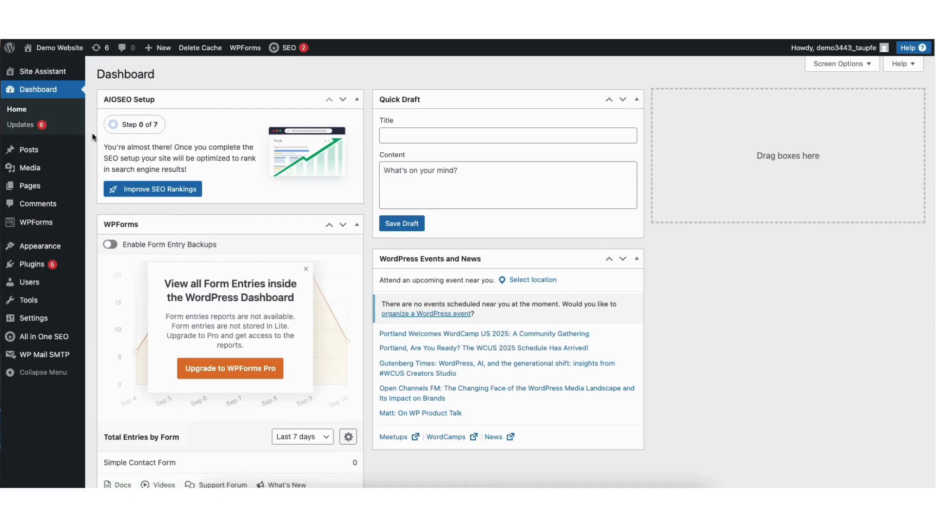
Look through the list of all pages, the Media Library and the list of all posts.
mouse_move(29, 187)
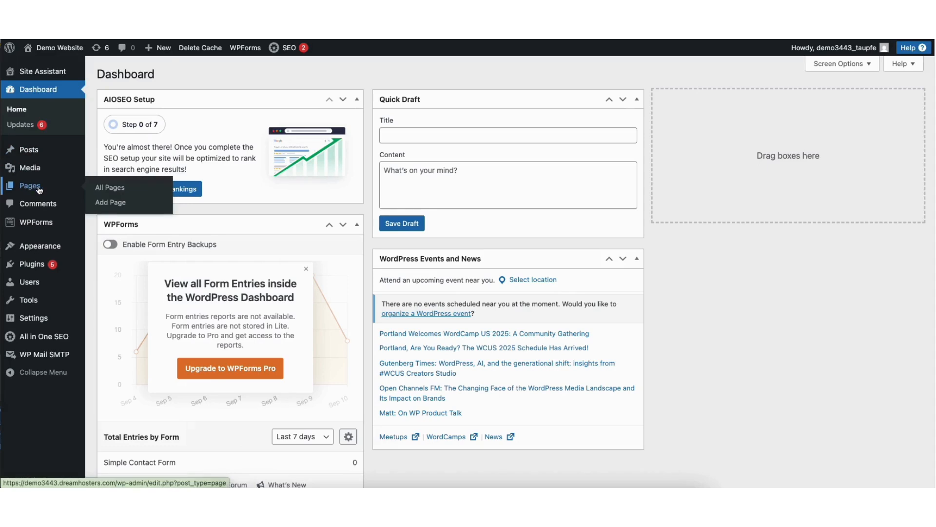
left_click(111, 189)
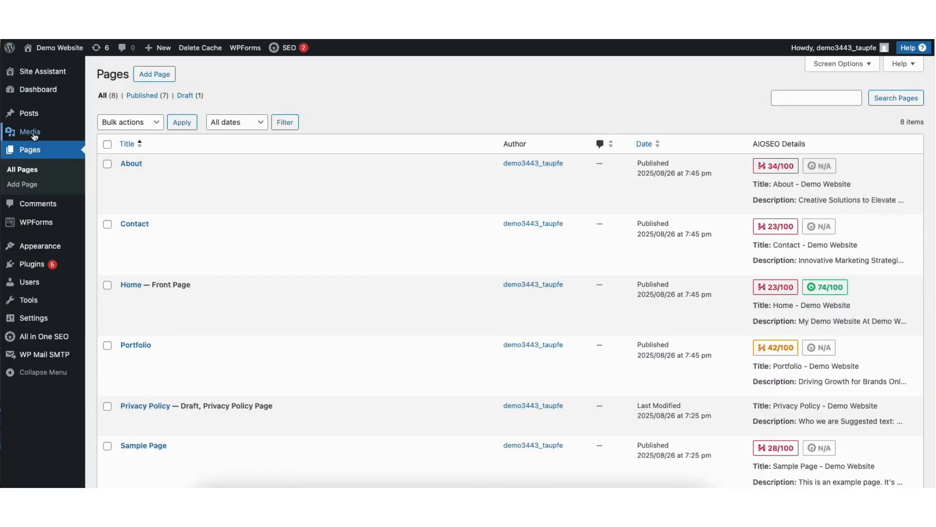
mouse_move(78, 136)
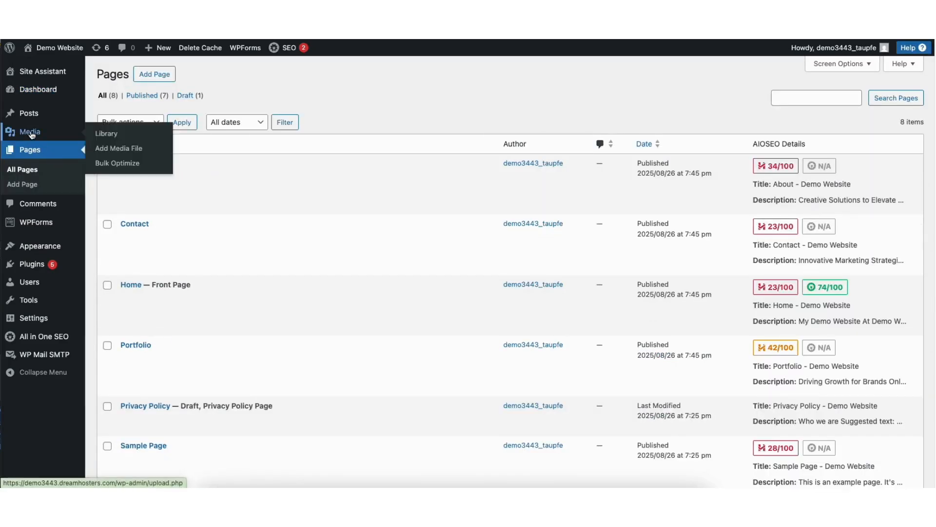
left_click(106, 136)
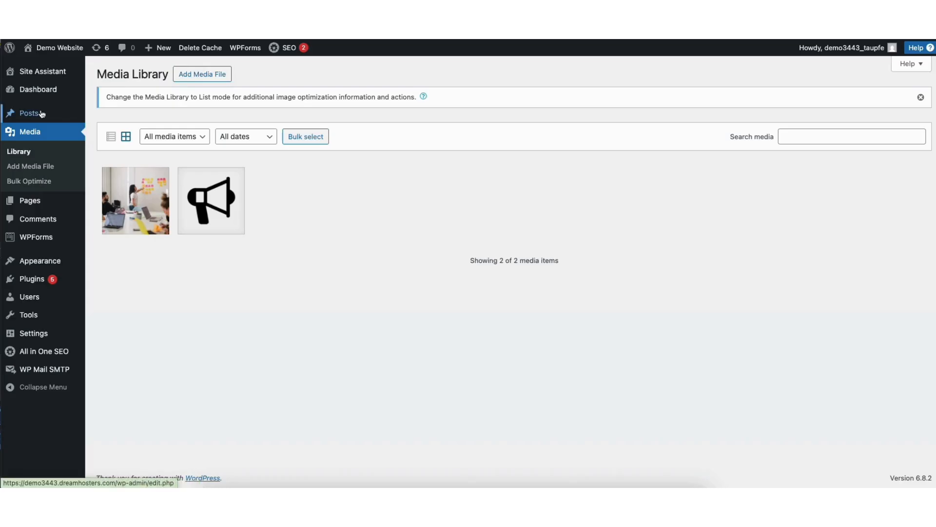
mouse_move(32, 116)
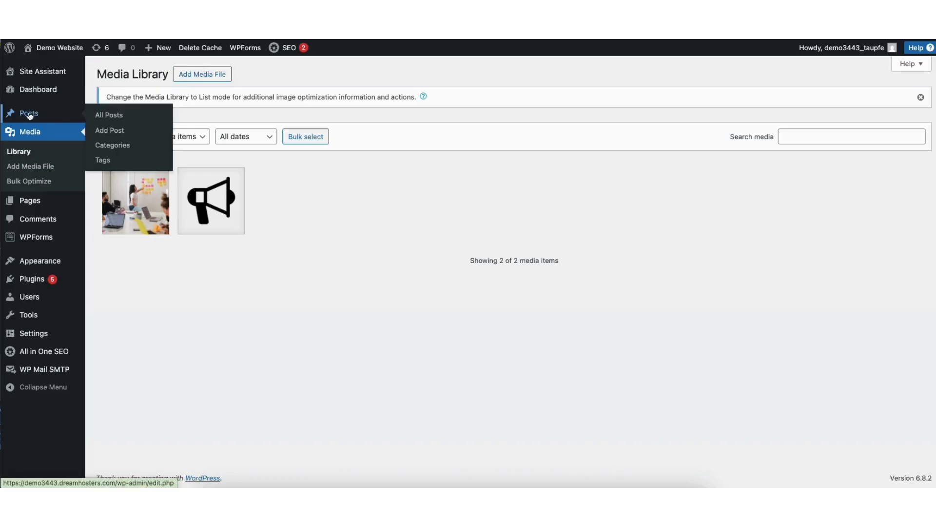
left_click(113, 118)
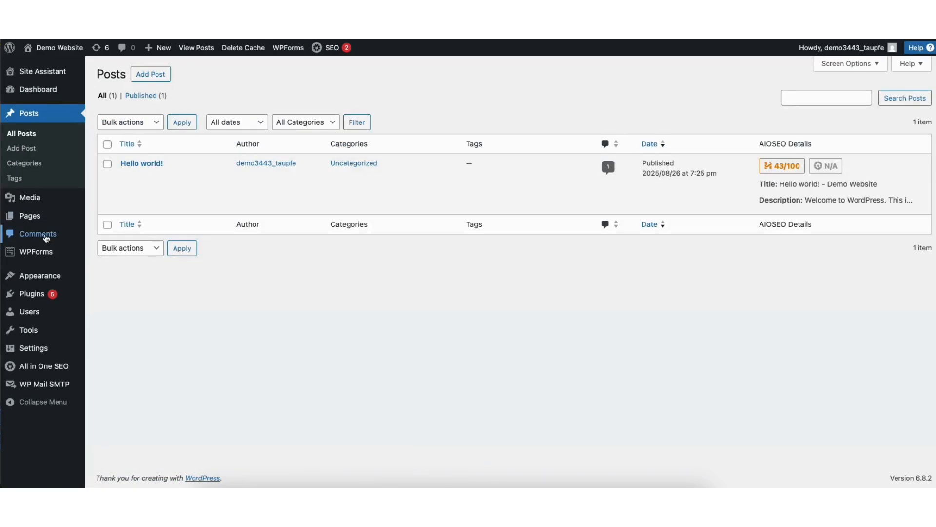
Check the comments list with its moderation options, and view the plugins available to add.
left_click(46, 236)
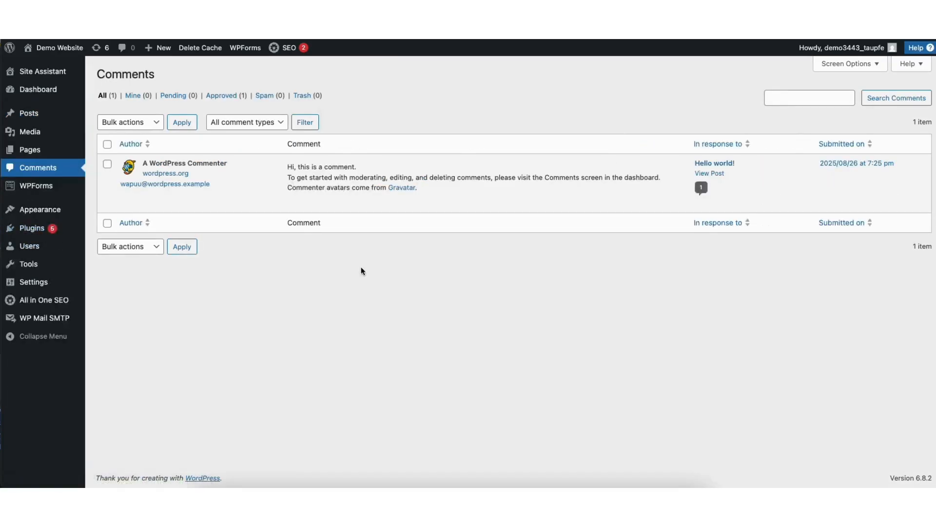
mouse_move(308, 203)
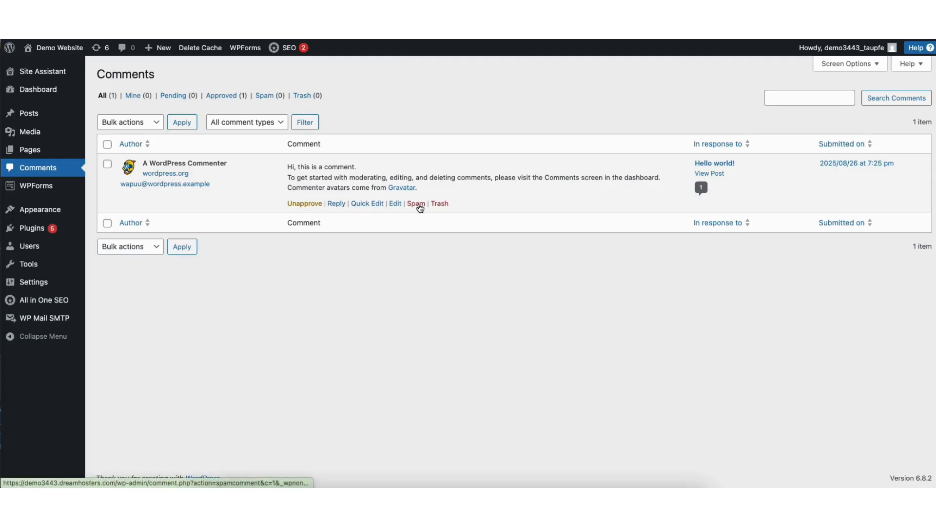
mouse_move(82, 235)
left_click(110, 244)
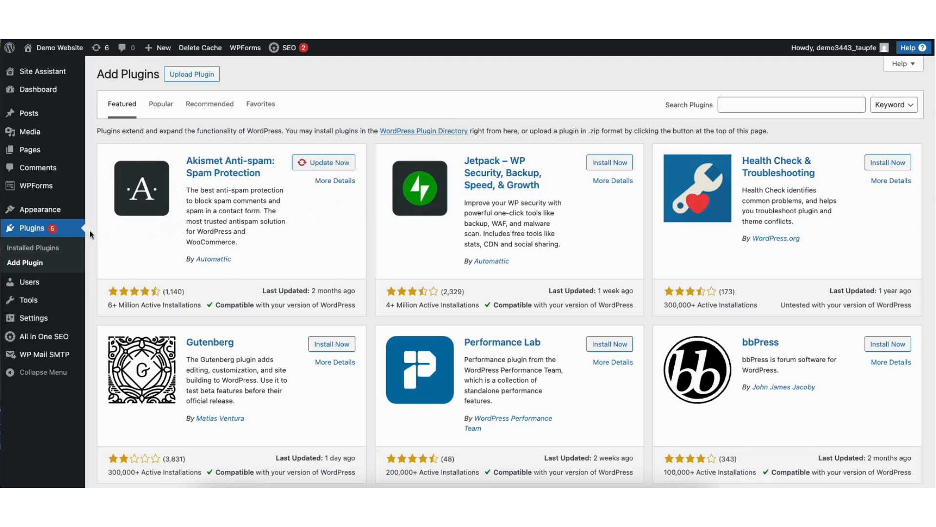
Open the Header Navigation menu in the site editor and select its About item.
mouse_move(31, 214)
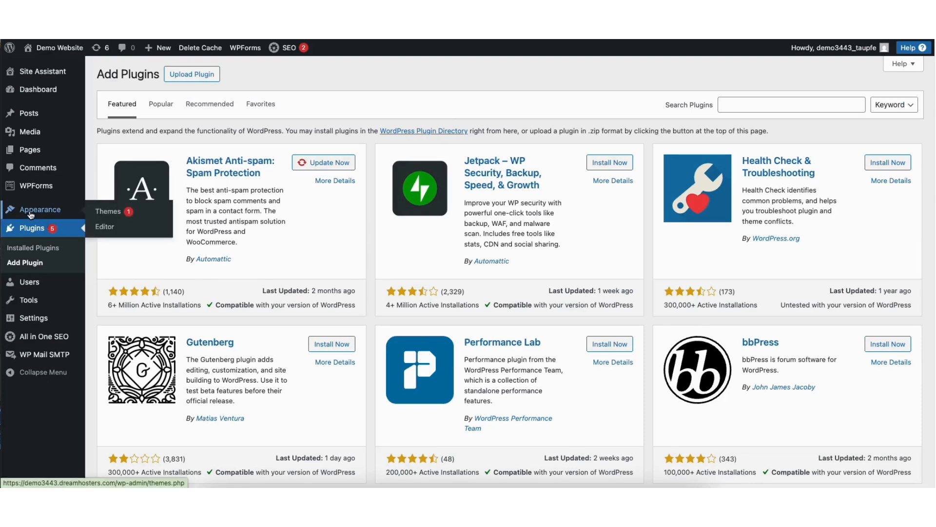
left_click(103, 232)
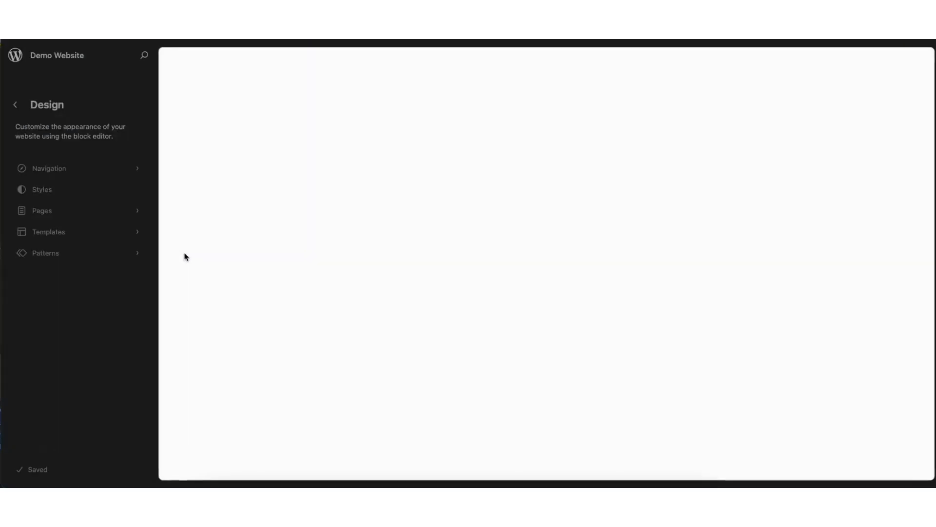
left_click(54, 169)
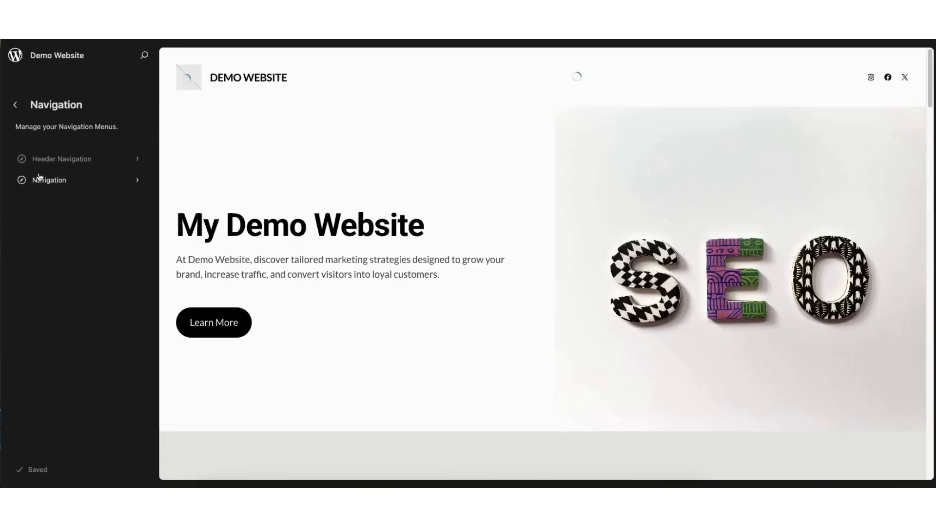
left_click(61, 160)
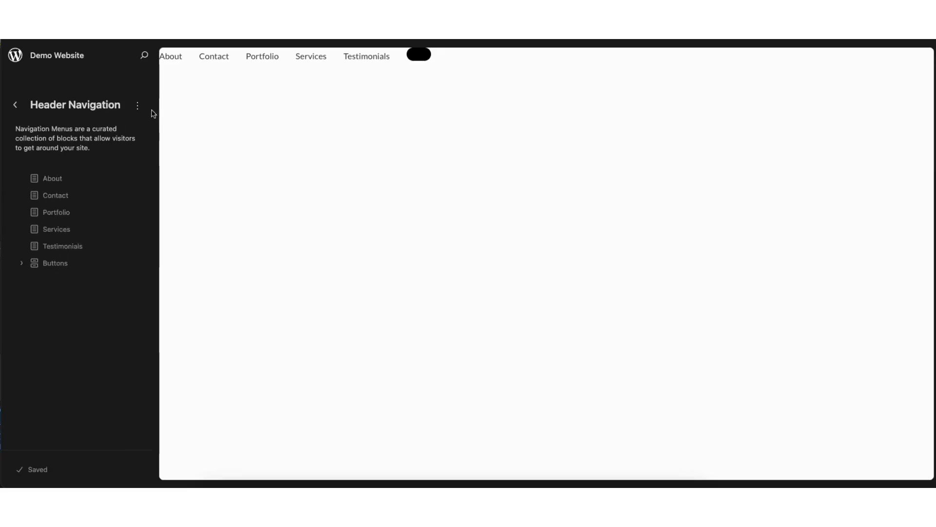
mouse_move(57, 179)
left_mouse_down()
mouse_move(59, 204)
mouse_move(59, 176)
left_mouse_up()
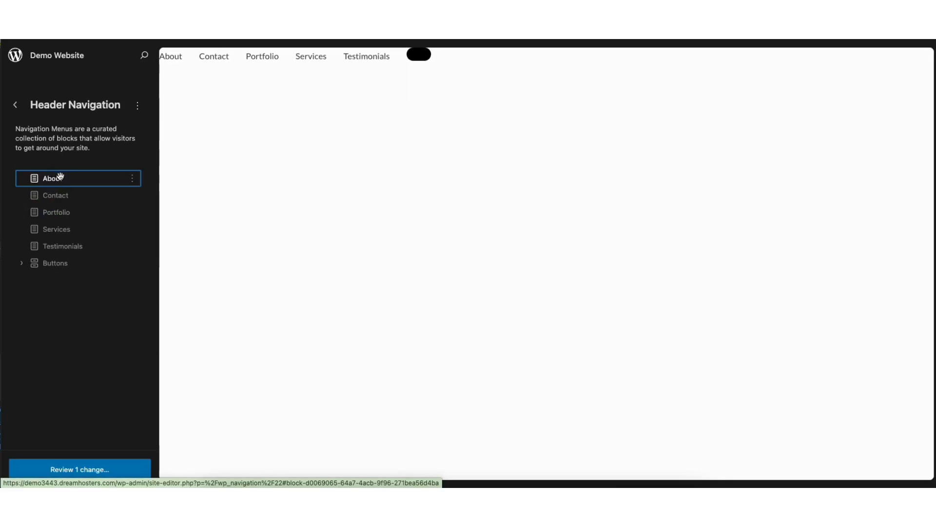
Check the About item's move and remove options, and open the Header Navigation menu for editing.
left_click(134, 179)
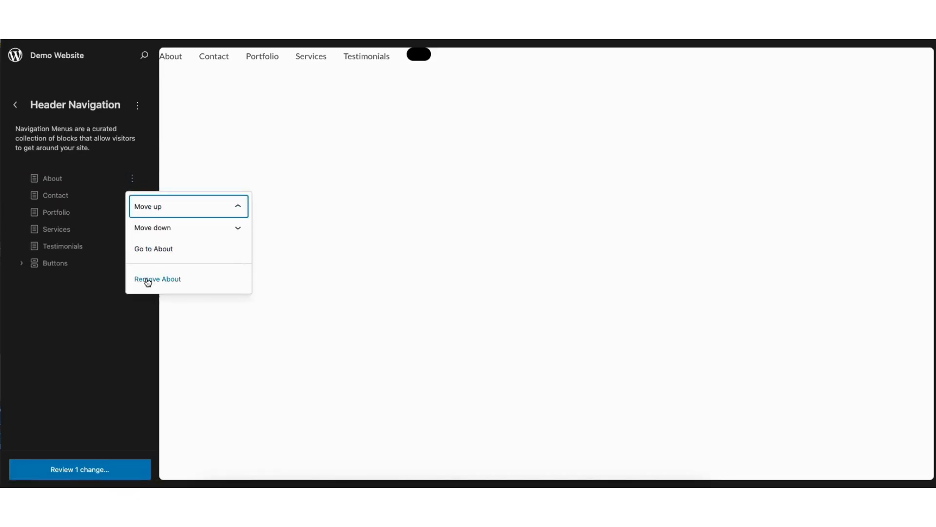
left_click(54, 303)
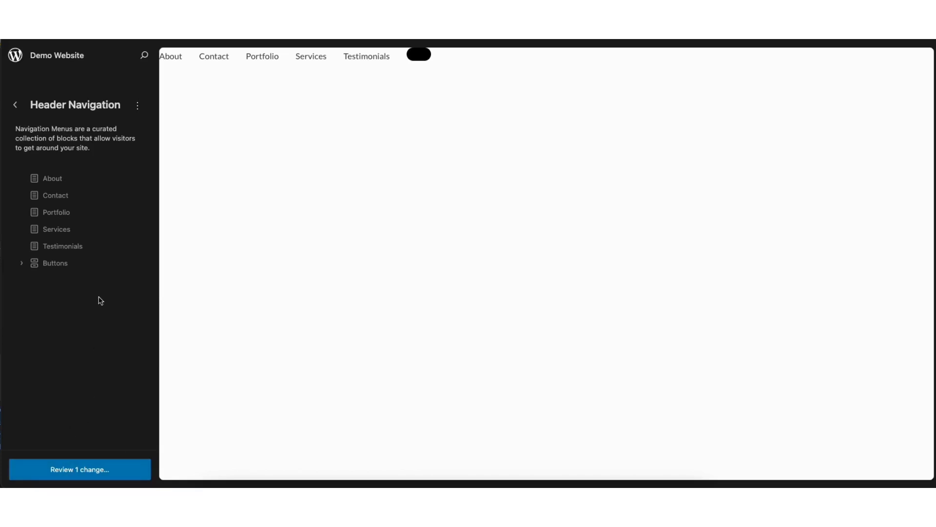
left_click(325, 55)
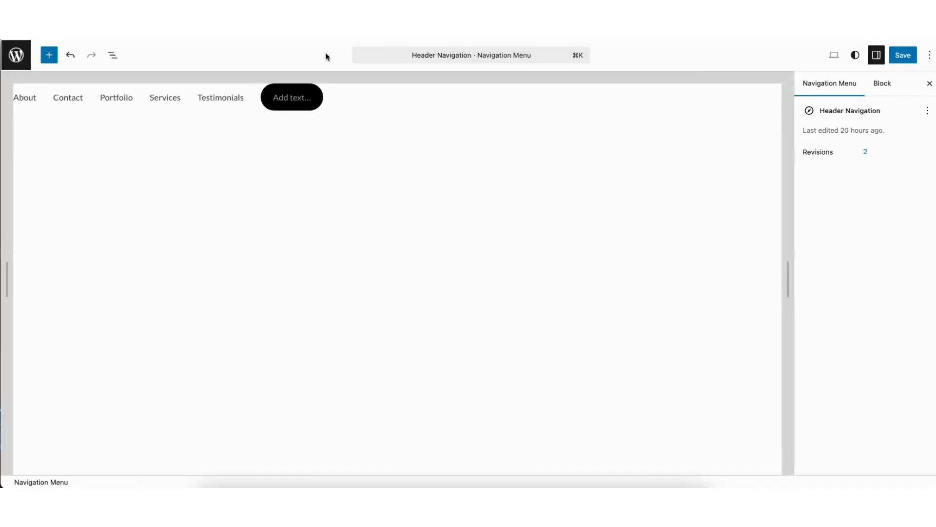
Select the Portfolio link's text in the header navigation and check its block options.
left_click(108, 97)
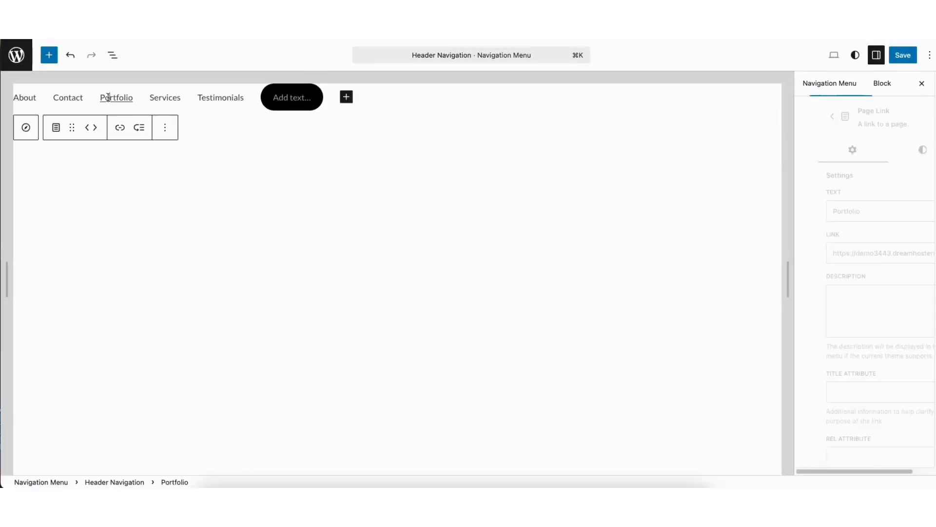
left_click_drag(101, 97, 129, 97)
left_click(228, 128)
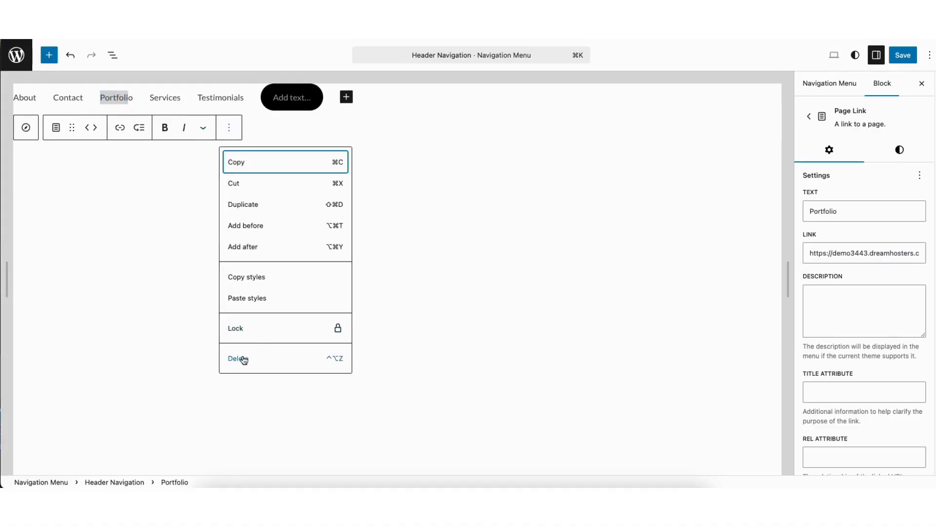
left_click(123, 97)
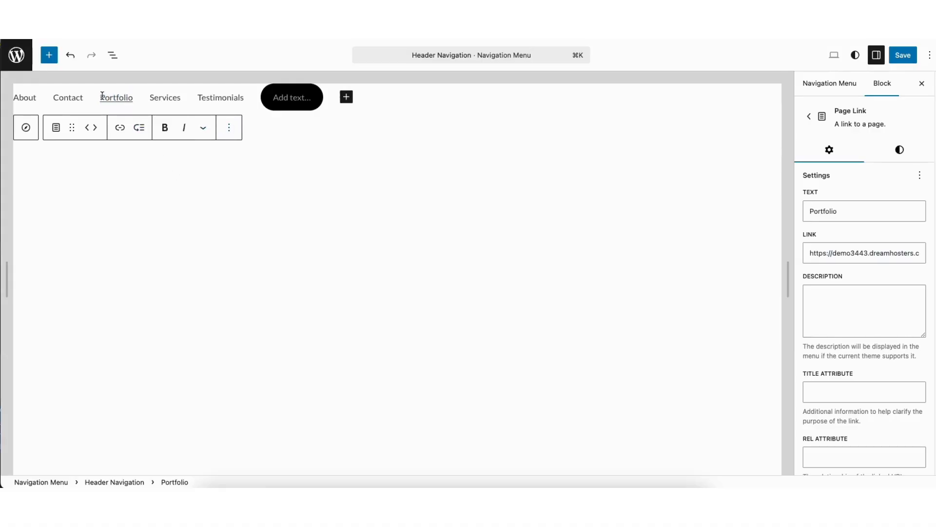
left_click_drag(102, 96, 133, 100)
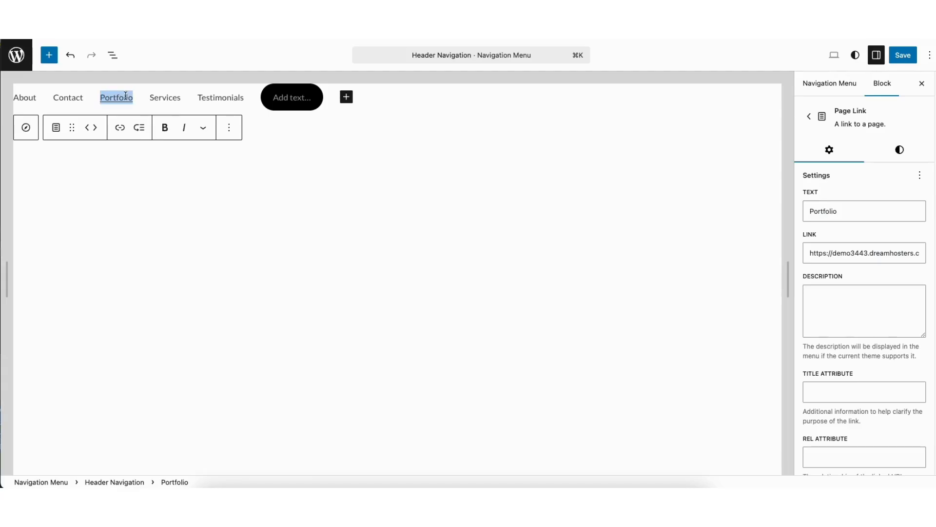
left_click(123, 96)
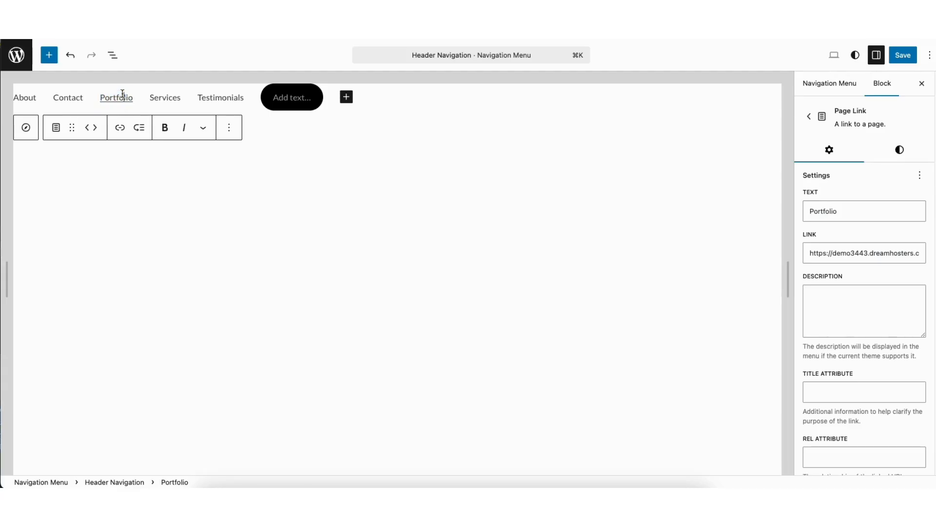
Examine the Services link's text, URL and open-in-new-tab setting, and cancel the link editing.
left_click(146, 97)
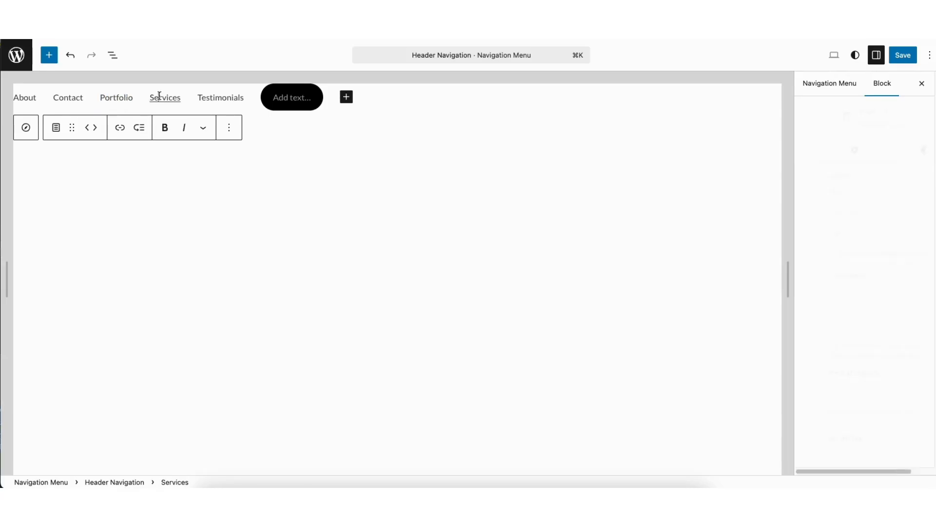
left_click(120, 128)
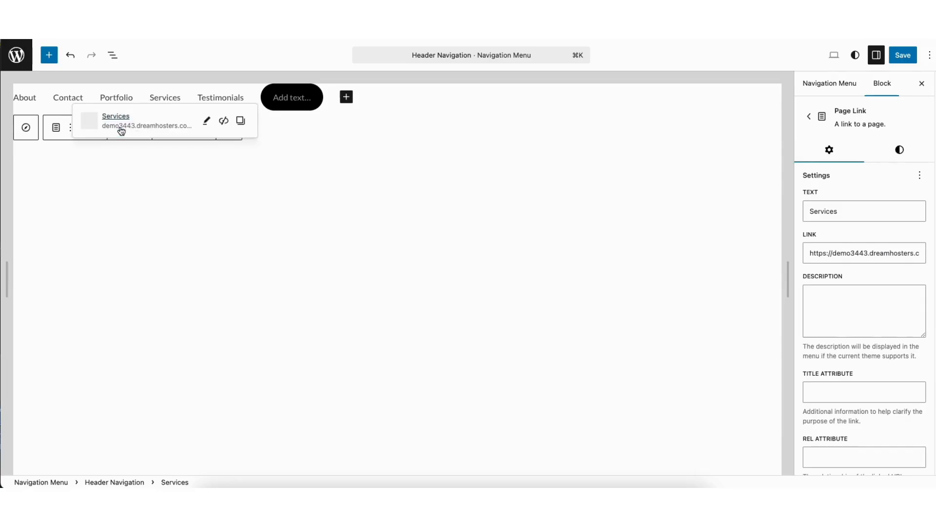
left_click(206, 122)
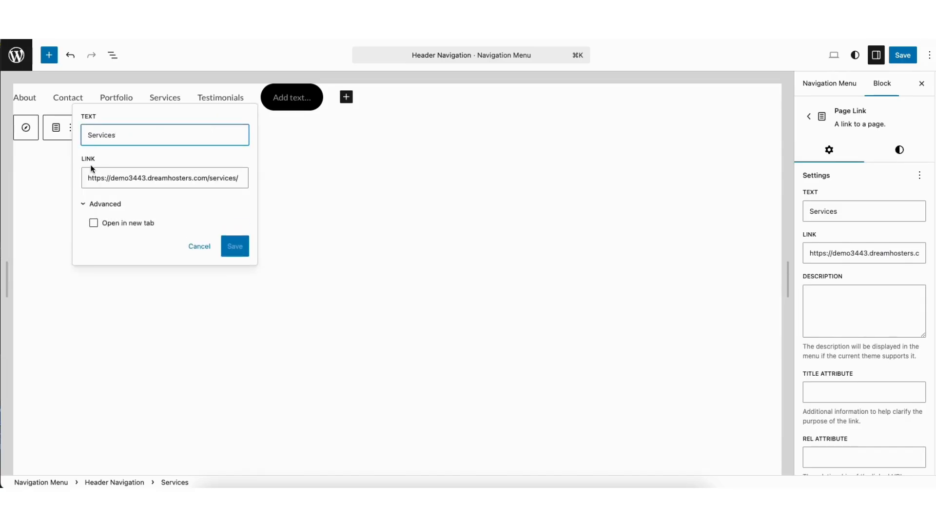
left_click_drag(91, 180, 260, 179)
left_click(158, 177)
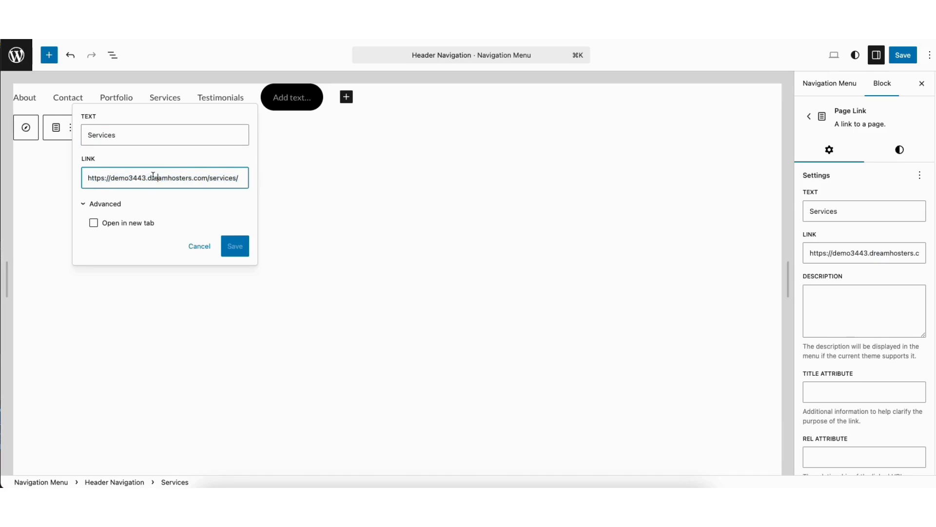
left_click(93, 225)
left_click(94, 225)
left_click_drag(88, 136, 130, 137)
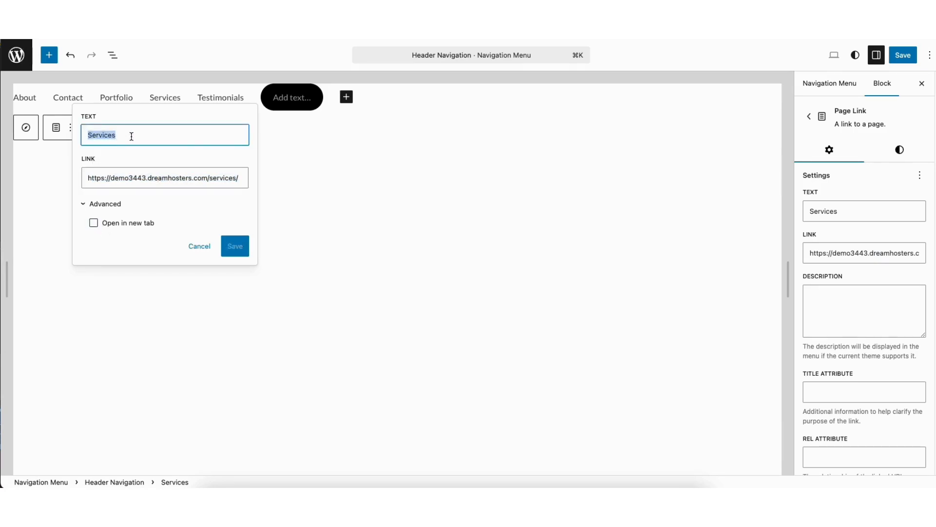
left_click(132, 135)
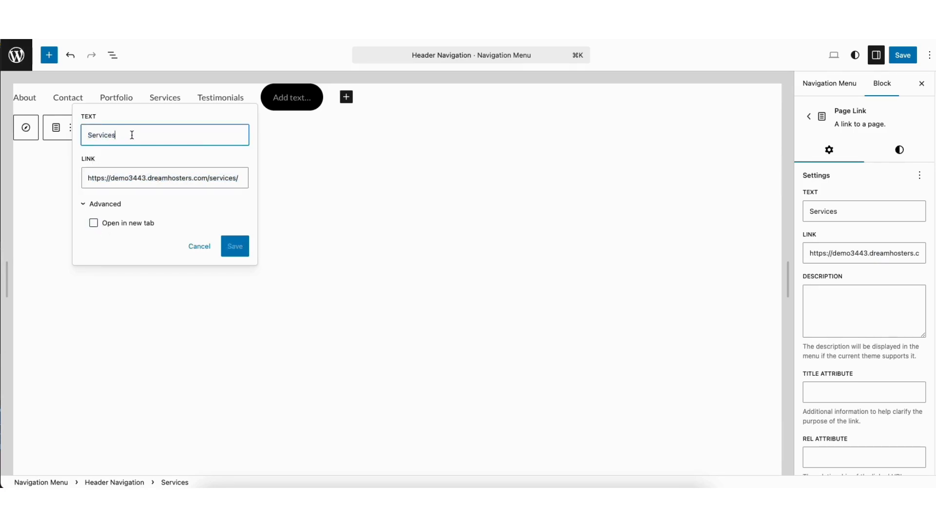
left_click(199, 246)
left_click(221, 173)
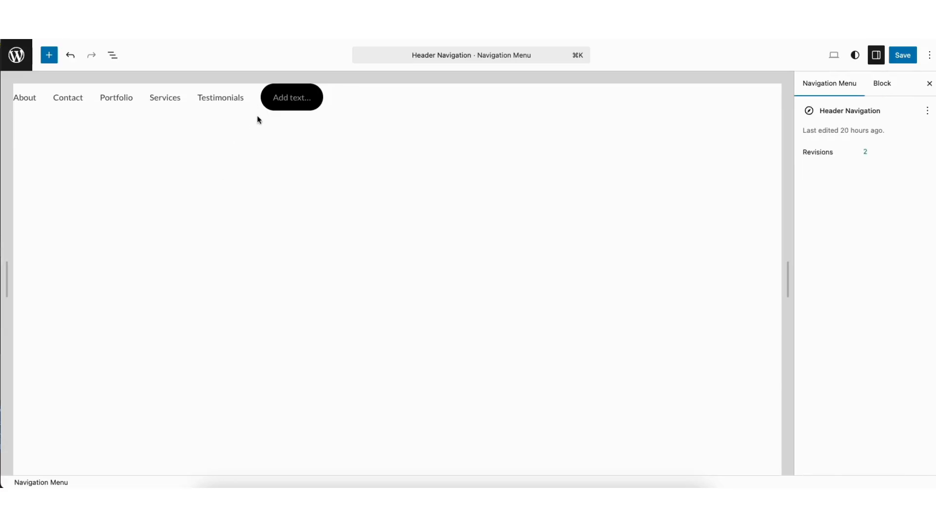
Check the page suggestions and the quick block choices offered for a new header navigation item.
left_click(343, 92)
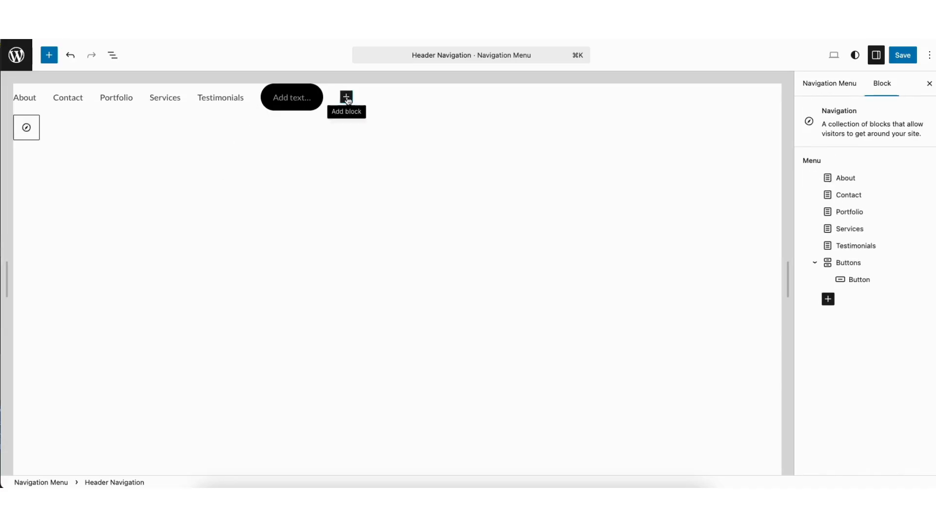
left_click(347, 97)
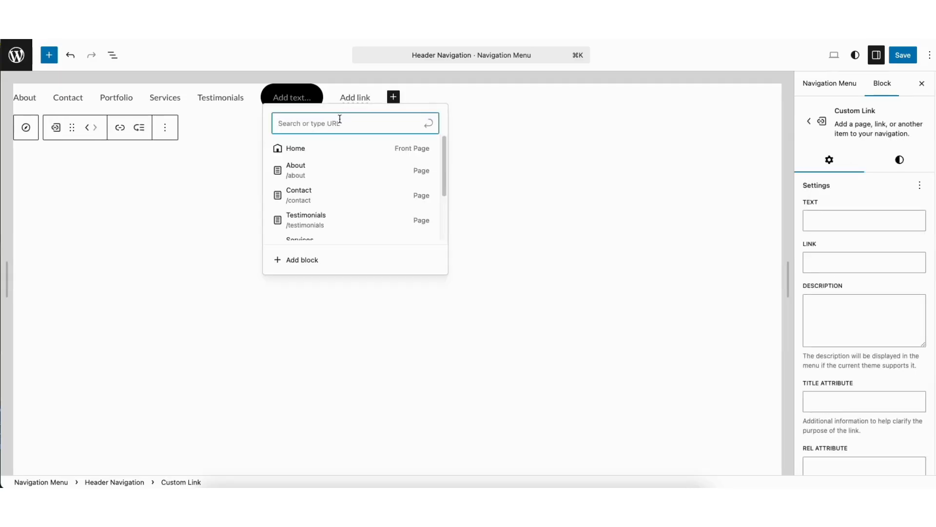
left_click_drag(444, 161, 431, 109)
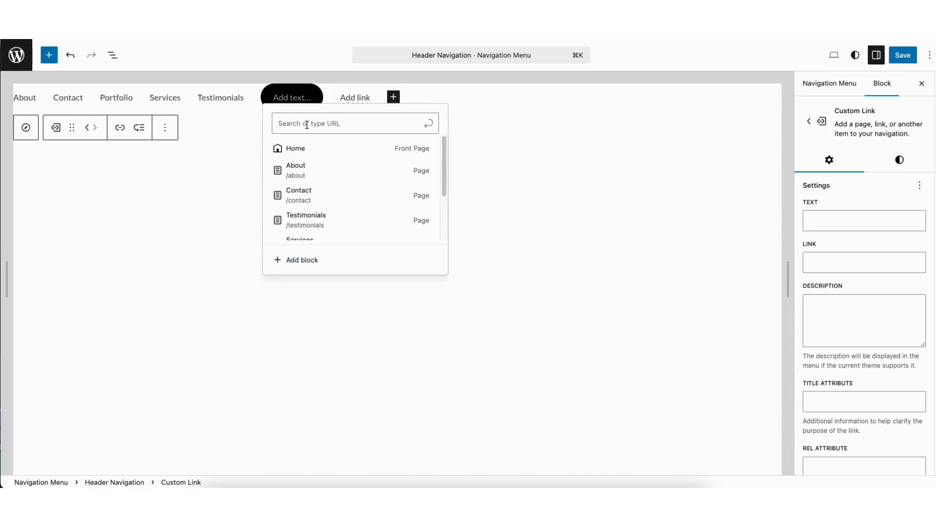
left_click(339, 123)
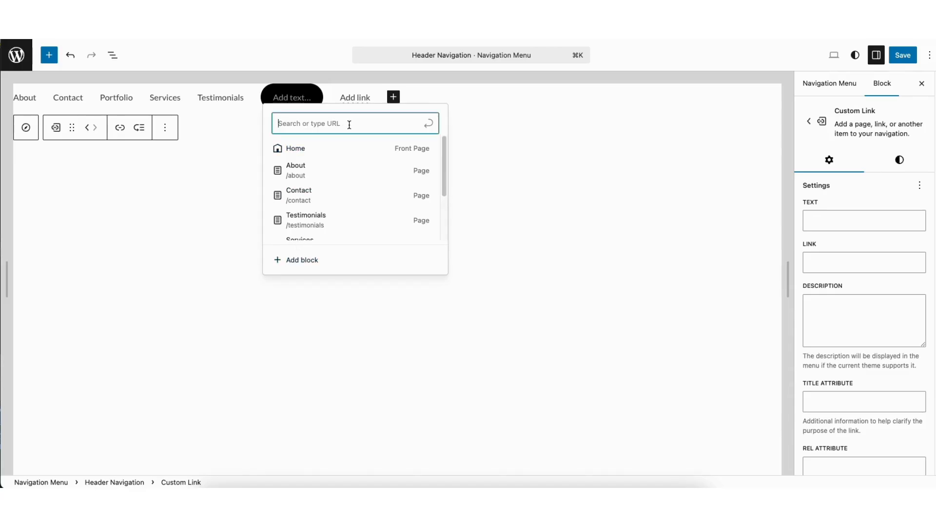
left_click(303, 261)
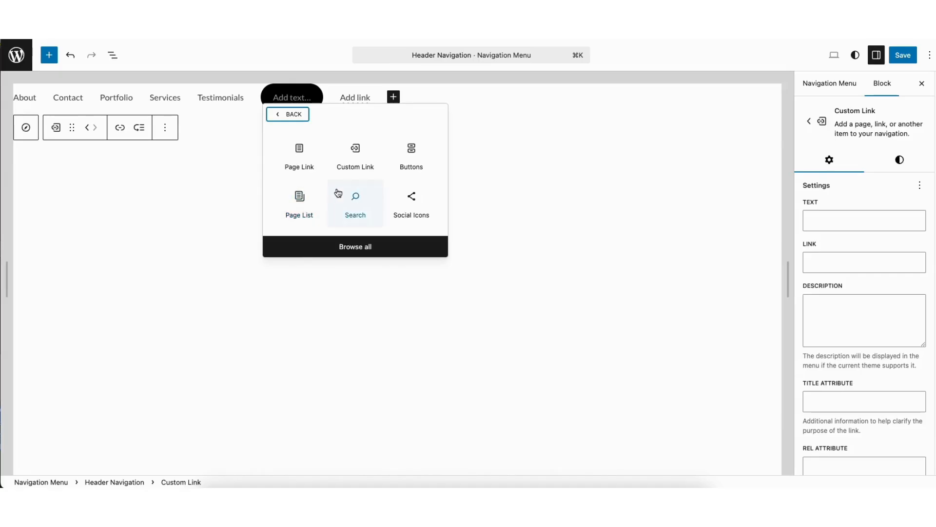
Browse all available blocks, add a Buttons block at the end of the header navigation, and save the menu.
left_click(335, 248)
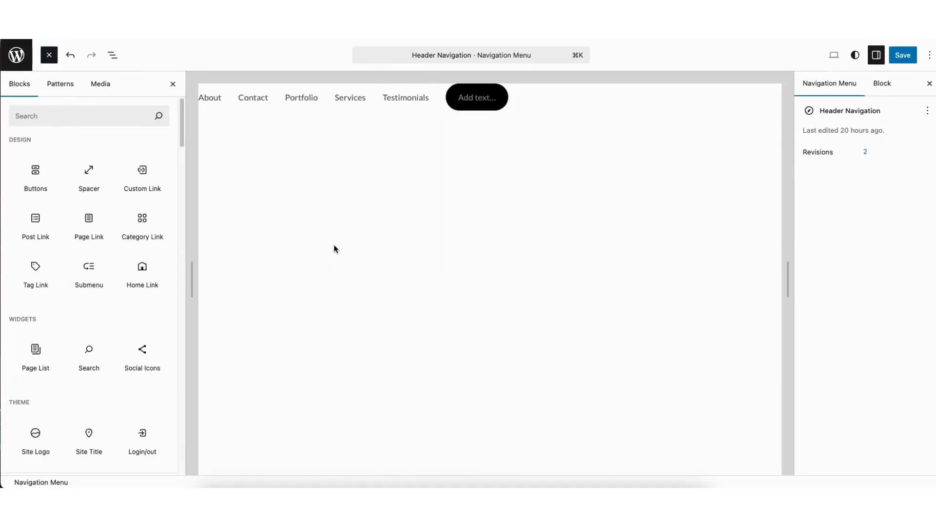
scroll(181, 222, "down", 10)
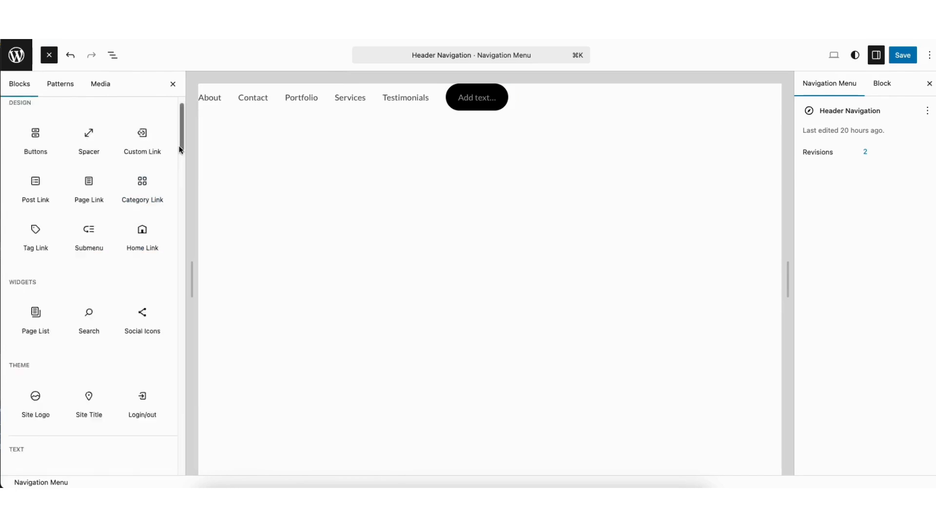
left_click_drag(180, 222, 183, 112)
mouse_move(42, 175)
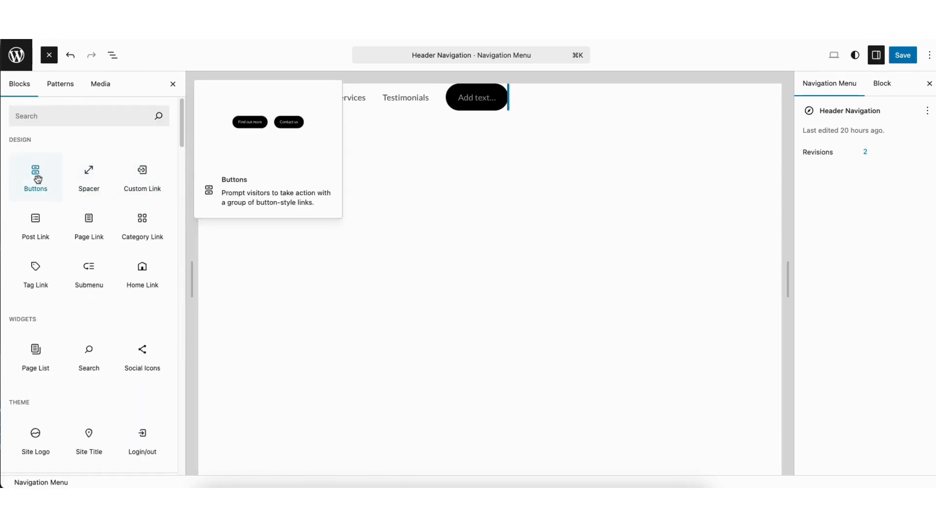
left_click(38, 179)
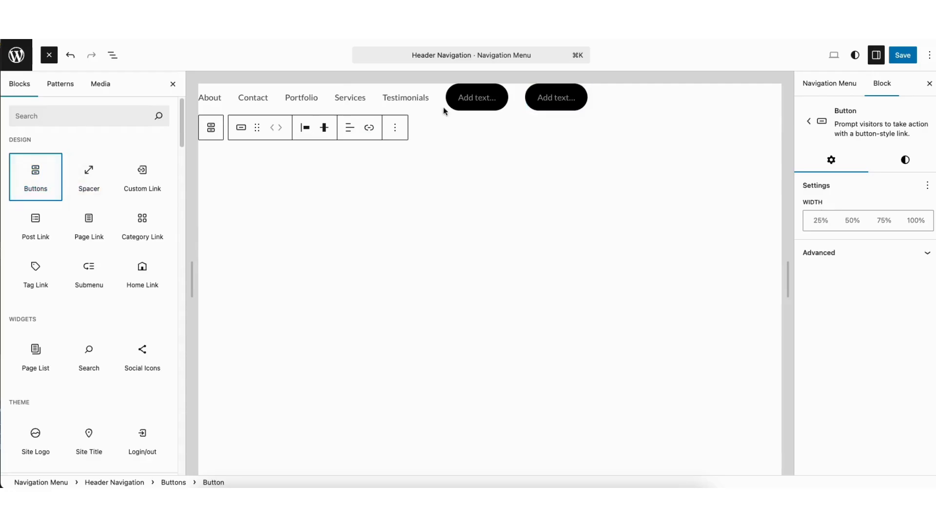
left_click(562, 99)
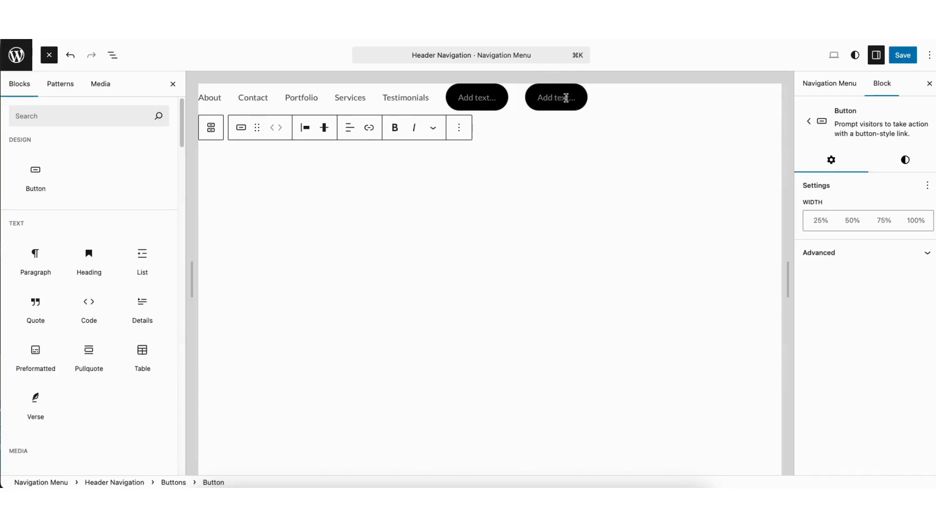
left_click(903, 57)
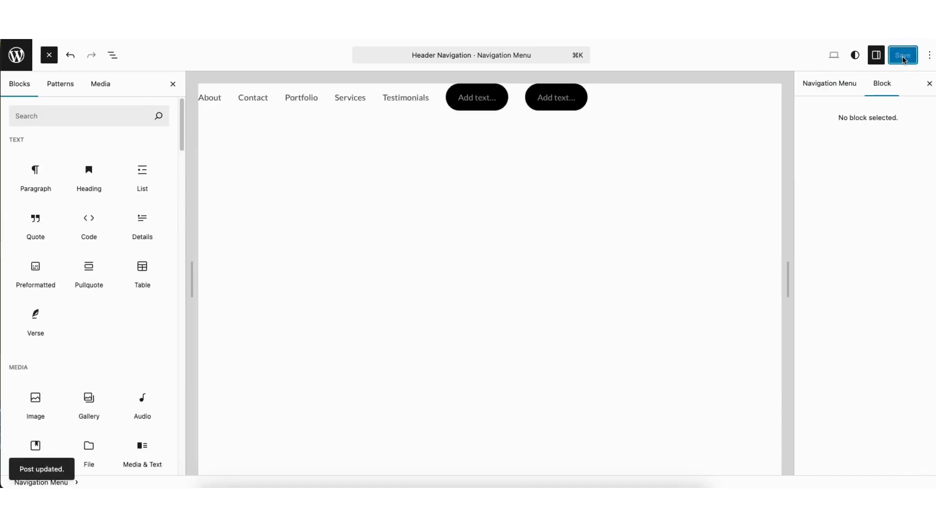
Return to the Design overview and look through the site's style variations.
left_click(18, 56)
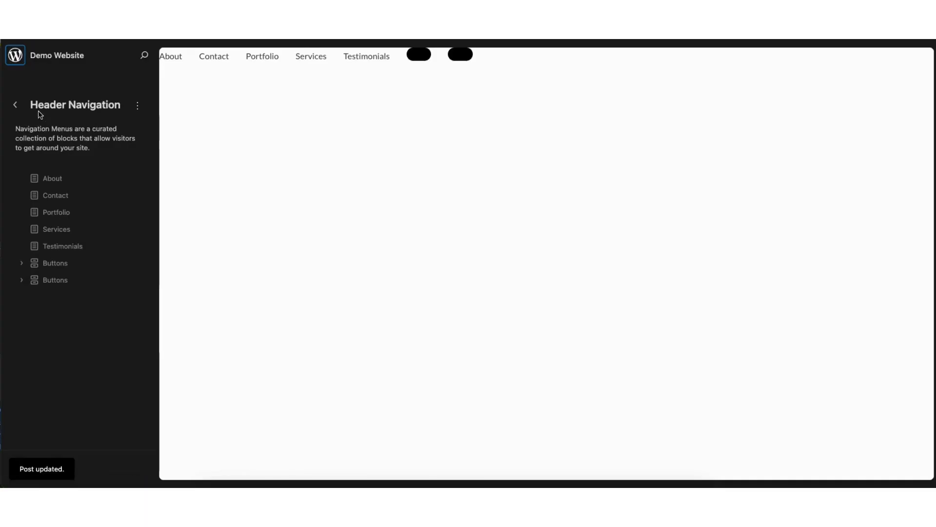
left_click(16, 105)
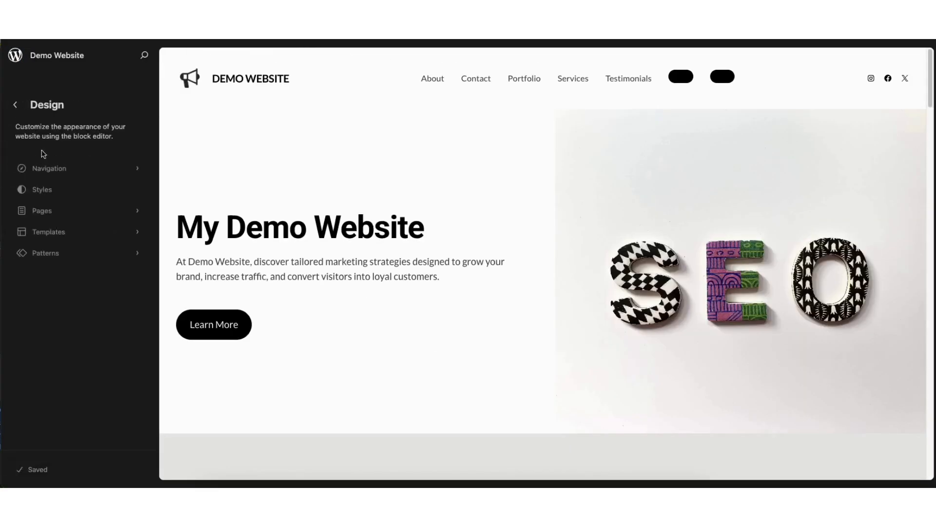
left_click(47, 192)
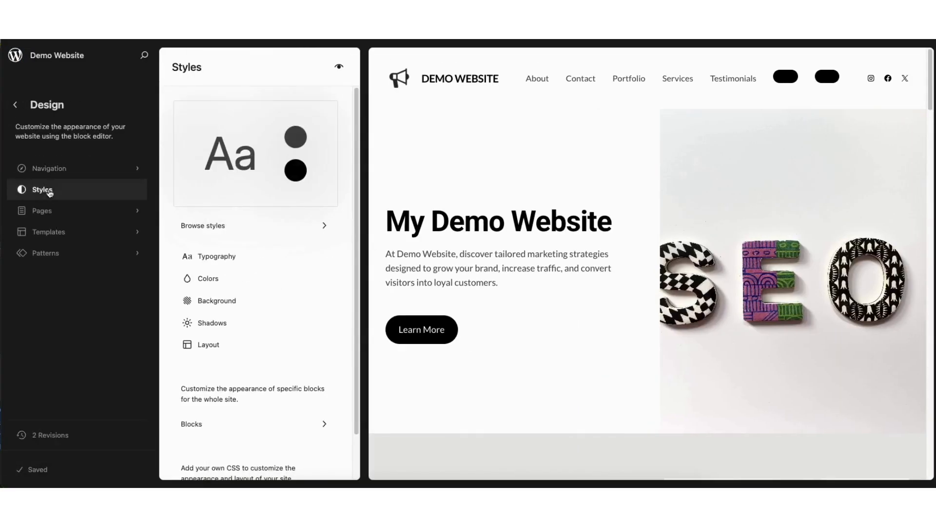
left_click(215, 226)
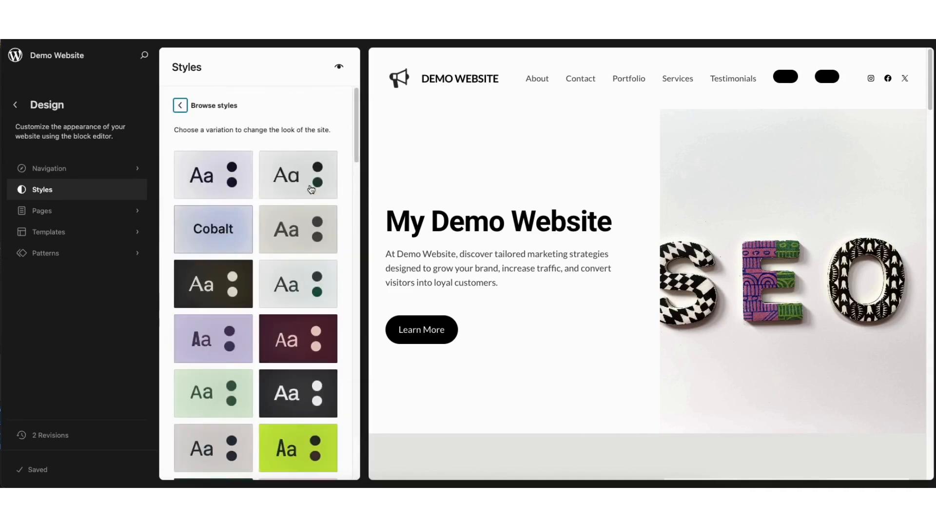
left_click_drag(356, 150, 314, 122)
left_click(180, 106)
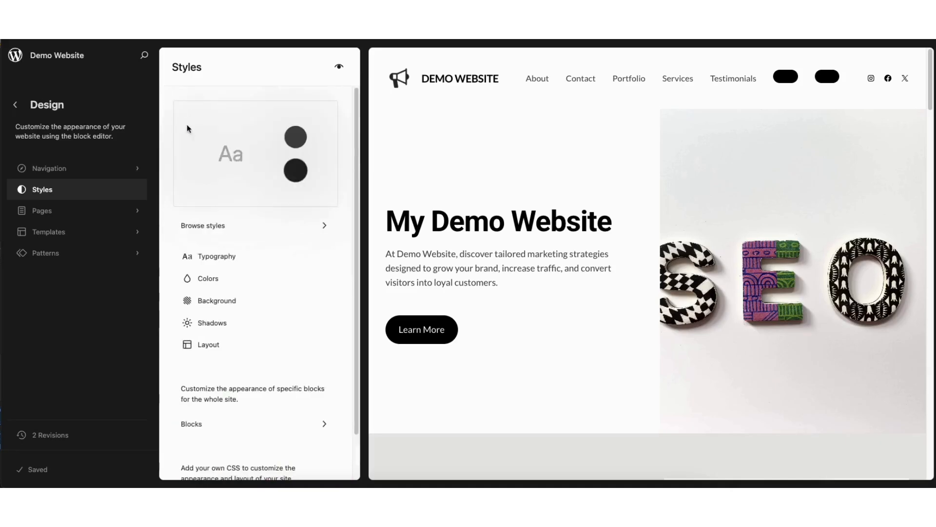
Examine the Typography styles, including the typesets, fonts, text elements and font size presets.
left_click(216, 257)
scroll(356, 126, "down", 2)
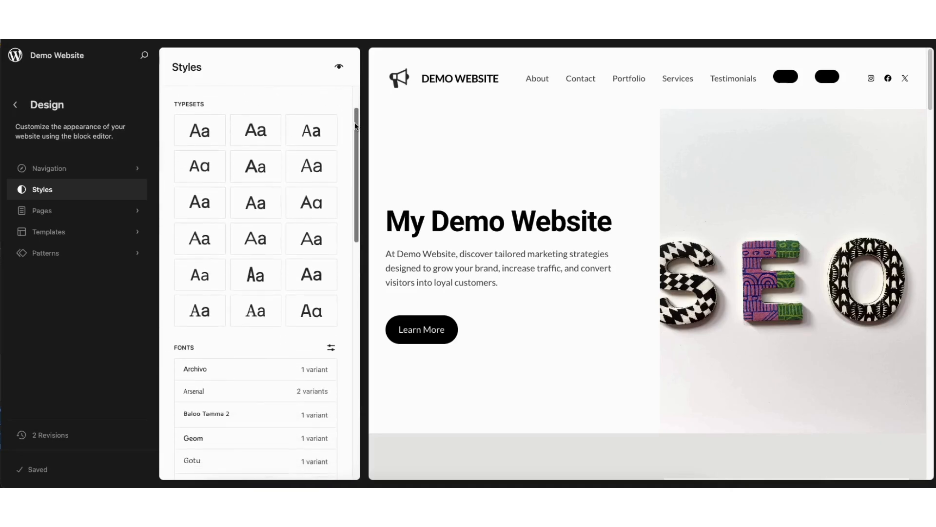
left_click_drag(355, 126, 355, 361)
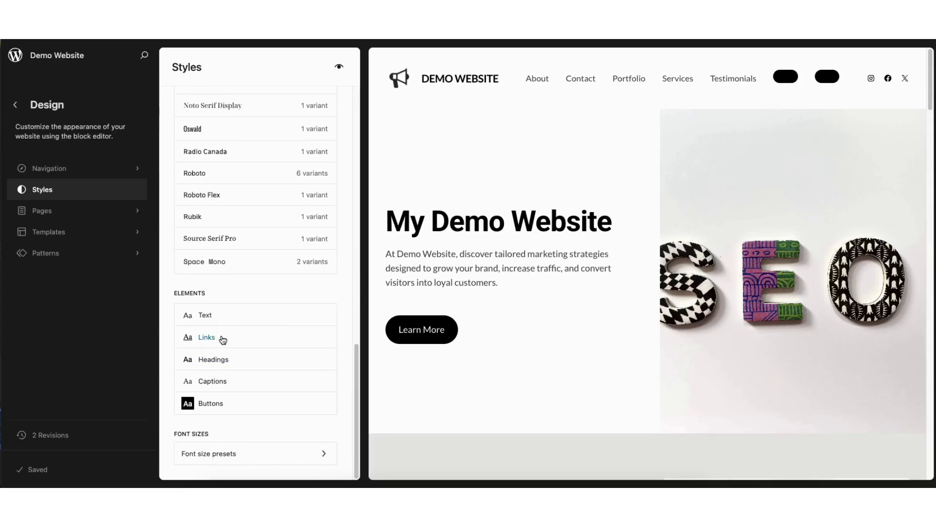
left_click(222, 402)
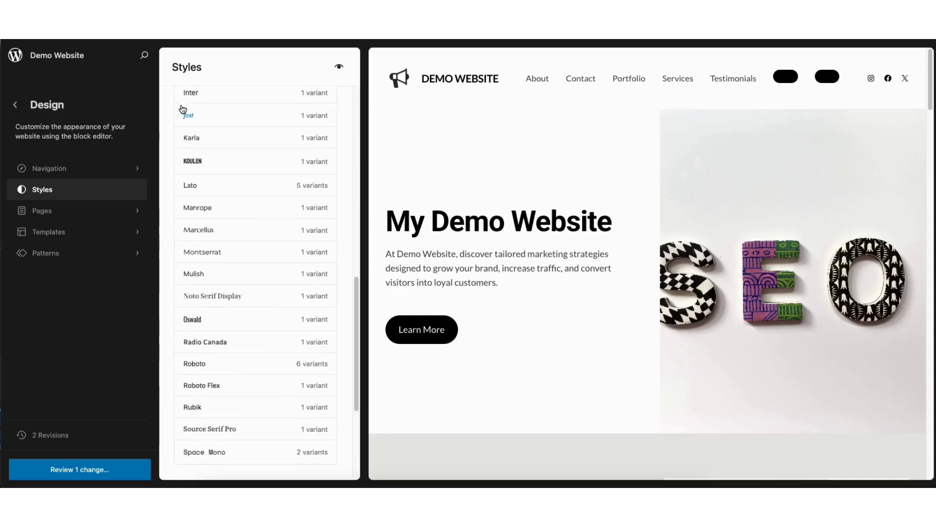
scroll(231, 291, "down", 4)
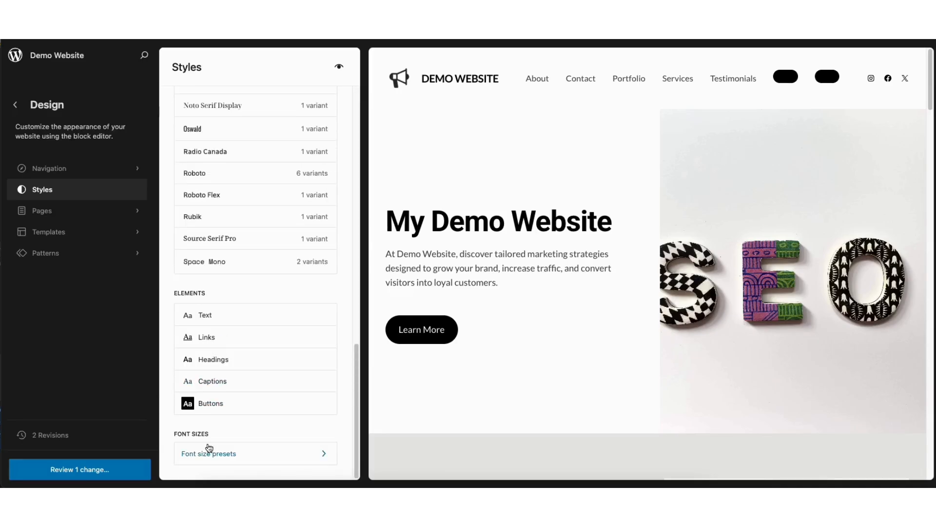
Check the font size presets and the font list in the Typography styles, and return to the main Styles overview.
left_click(208, 457)
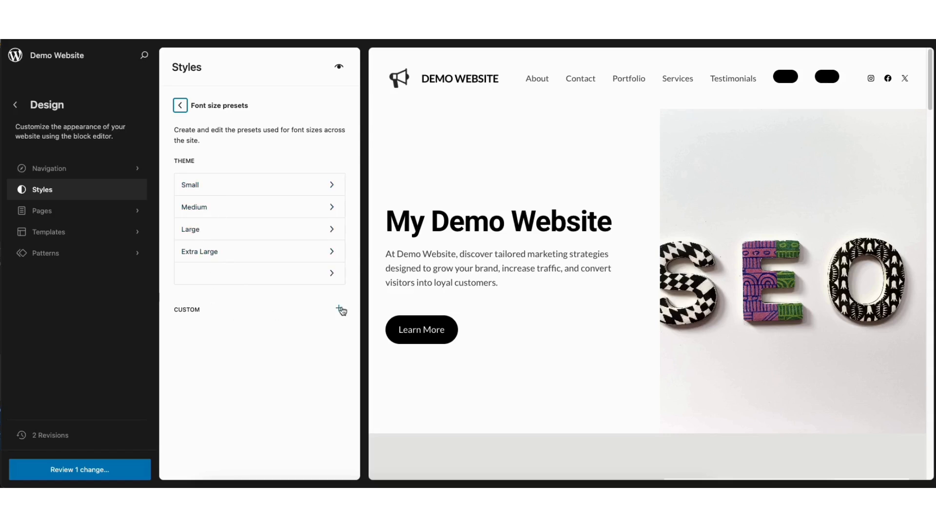
left_click(180, 105)
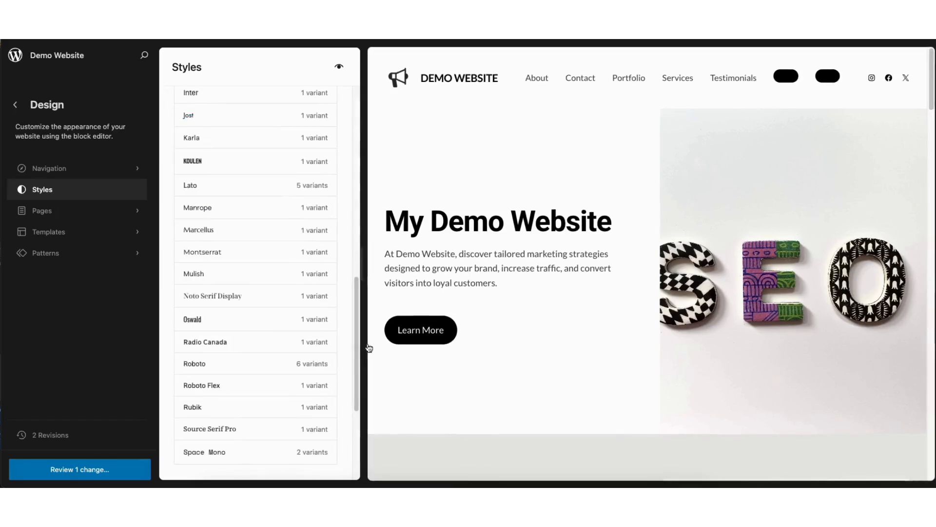
left_click_drag(358, 326, 324, 86)
left_click(178, 102)
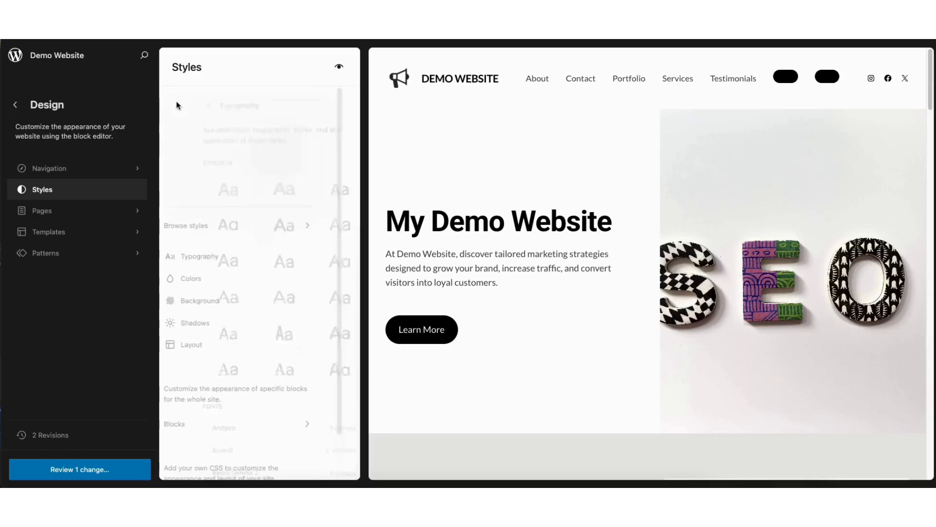
Look through the Colors styles, including the palettes and the color choices for the Text element.
left_click(215, 279)
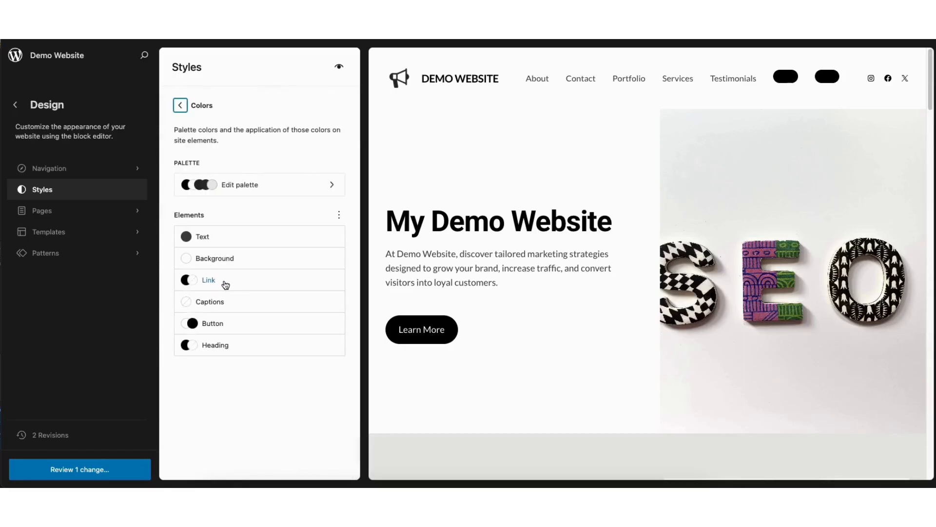
left_click(233, 185)
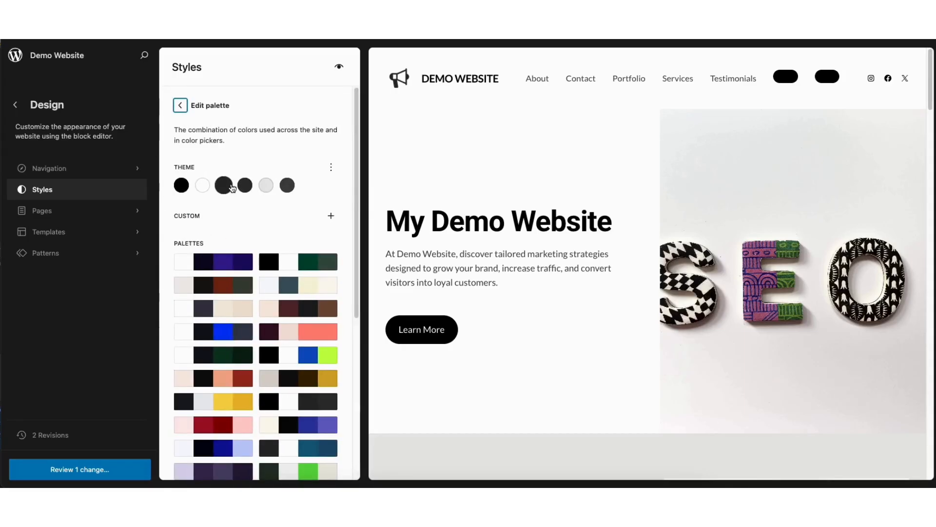
left_click_drag(354, 115, 334, 91)
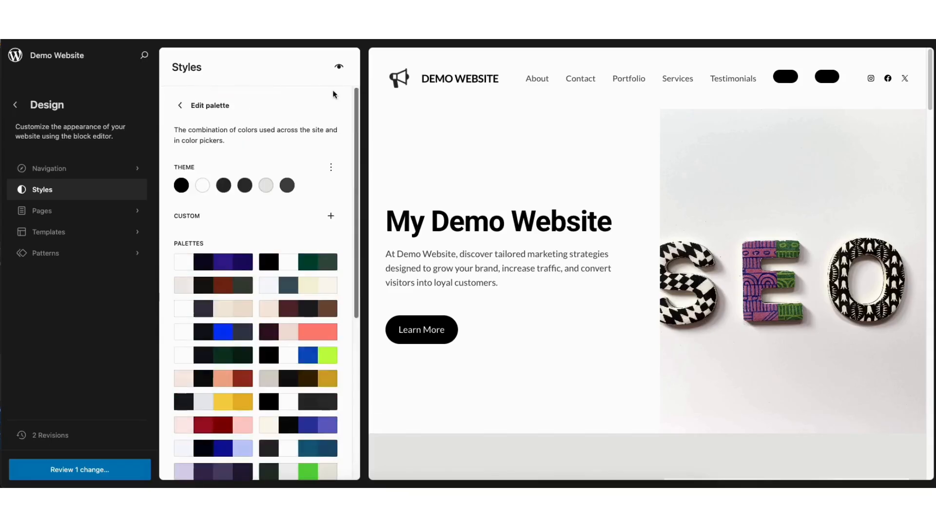
left_click(180, 106)
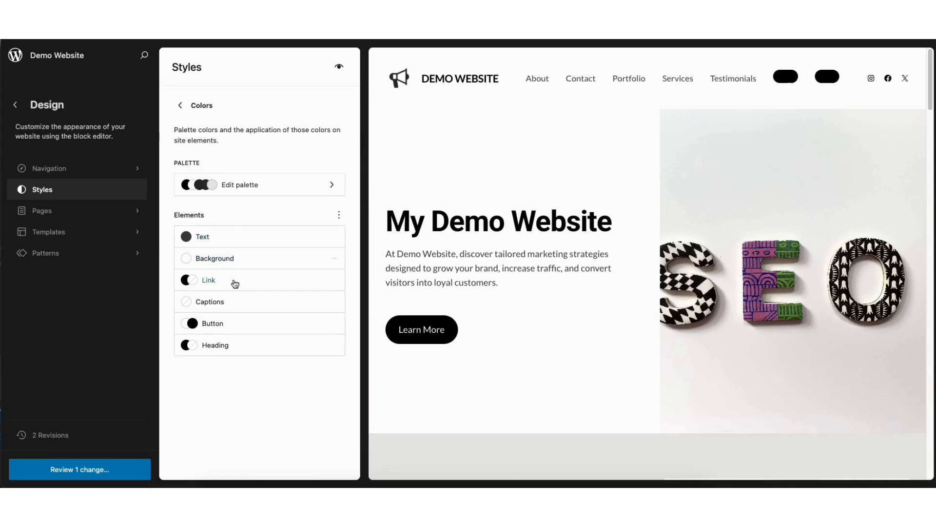
left_click(221, 237)
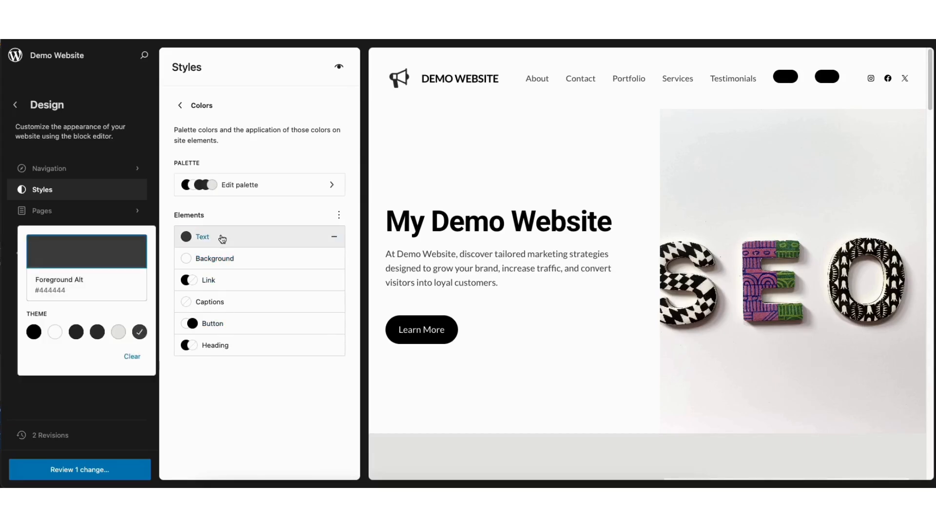
left_click(180, 105)
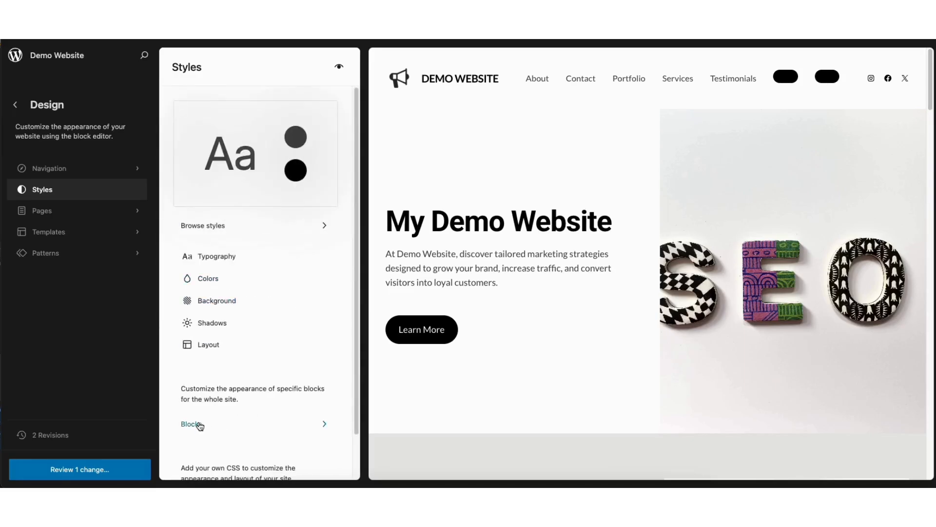
Browse the list of blocks whose appearance can be customized for the whole site.
left_click(195, 424)
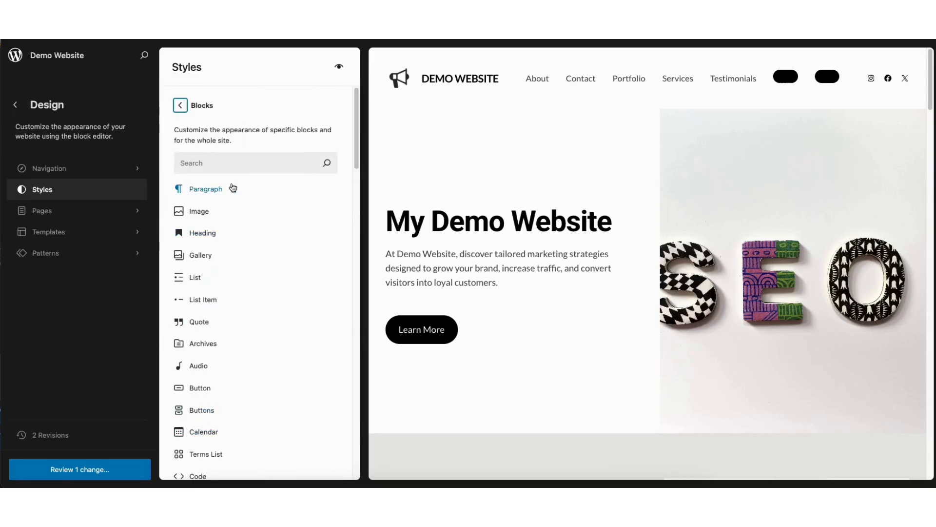
scroll(351, 176, "down", 4)
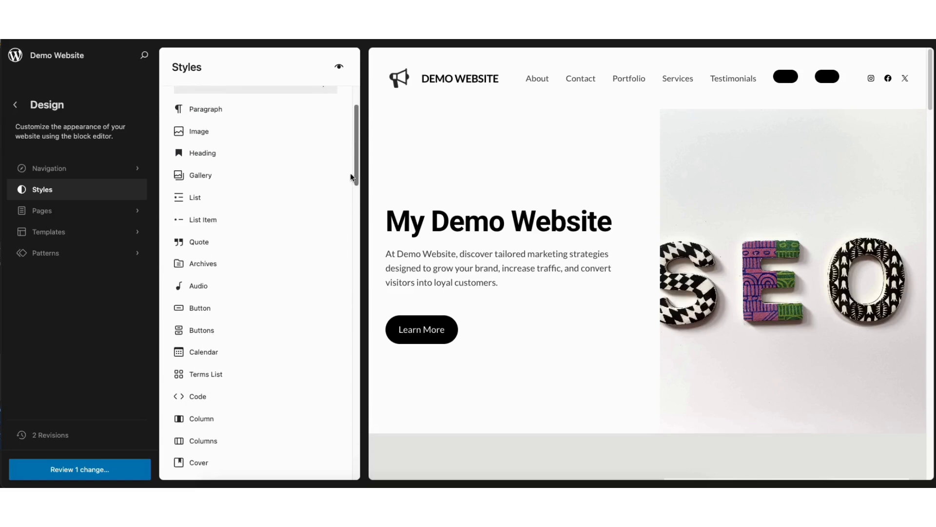
scroll(341, 174, "up", 4)
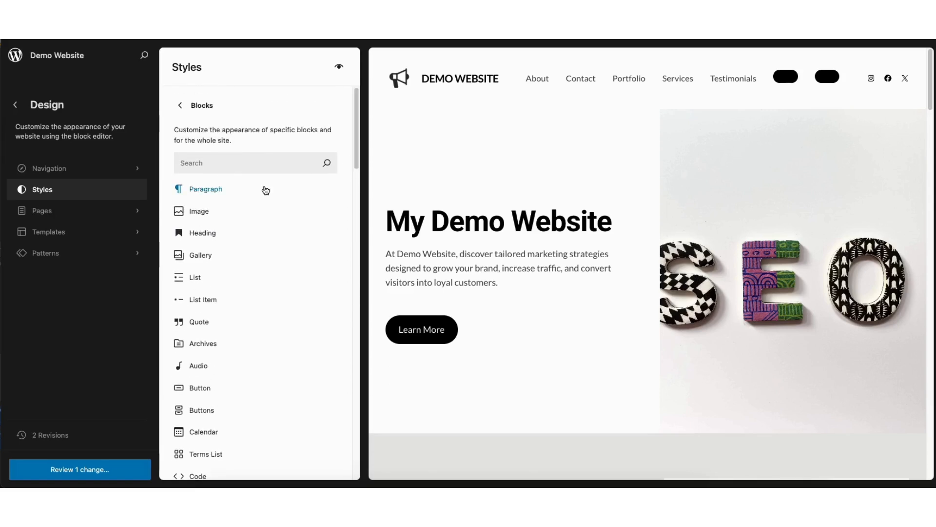
Examine the Button block's styles and its Outline variation, and return to the main Styles overview.
left_click(205, 389)
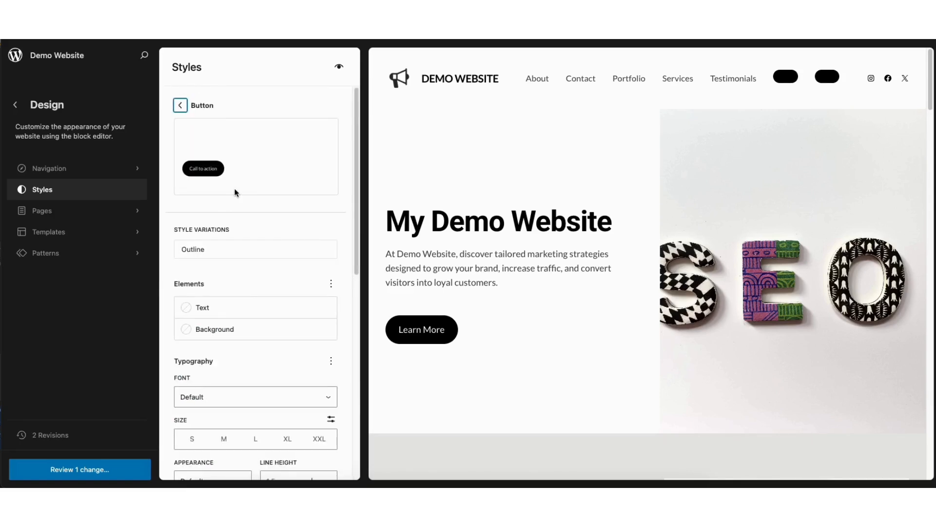
left_click(230, 247)
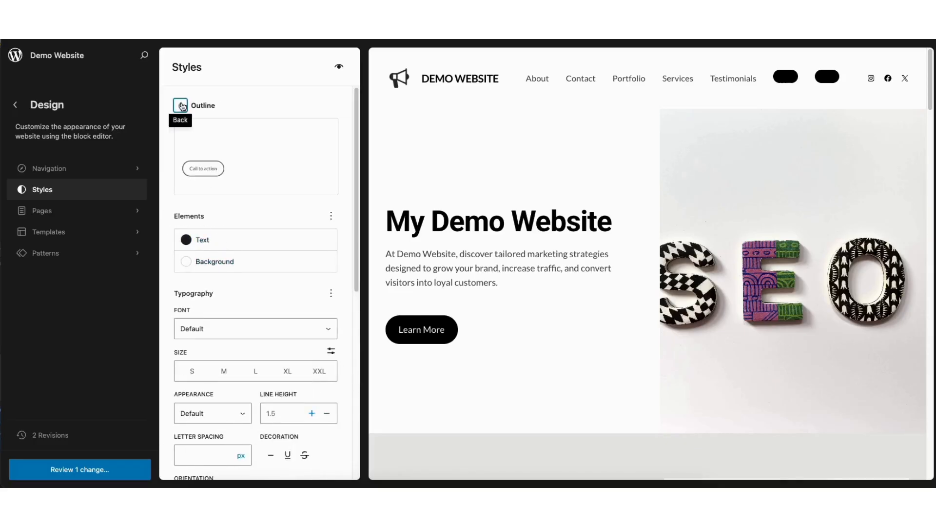
scroll(348, 288, "down", 3)
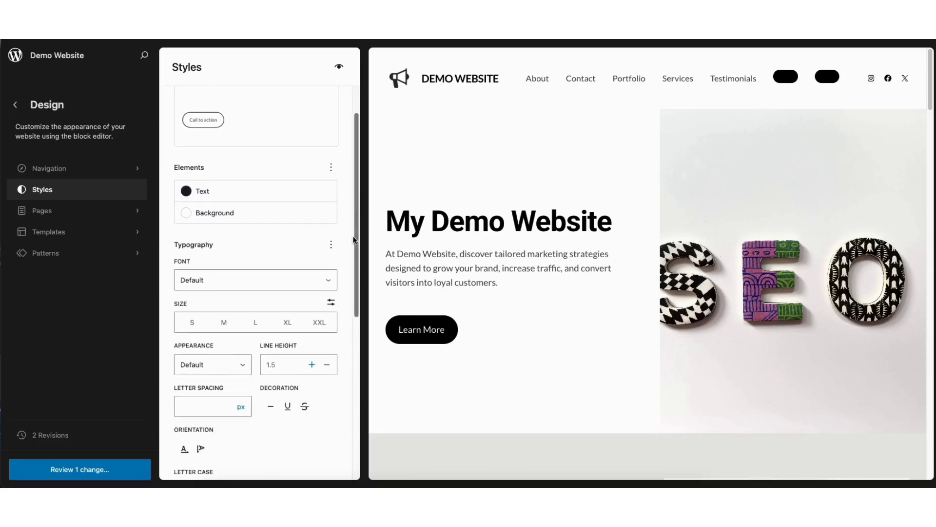
scroll(349, 329, "down", 4)
scroll(350, 212, "up", 6)
scroll(349, 212, "up", 2)
left_click(180, 105)
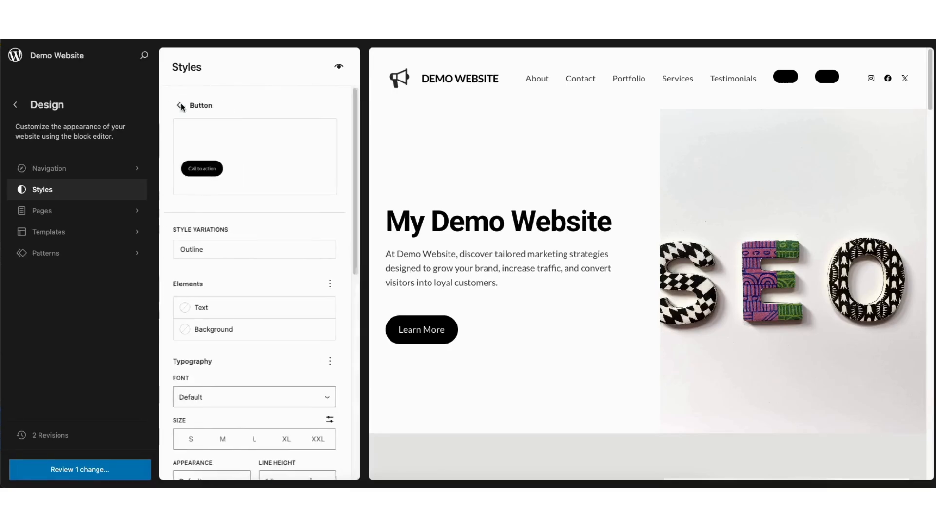
left_click(180, 107)
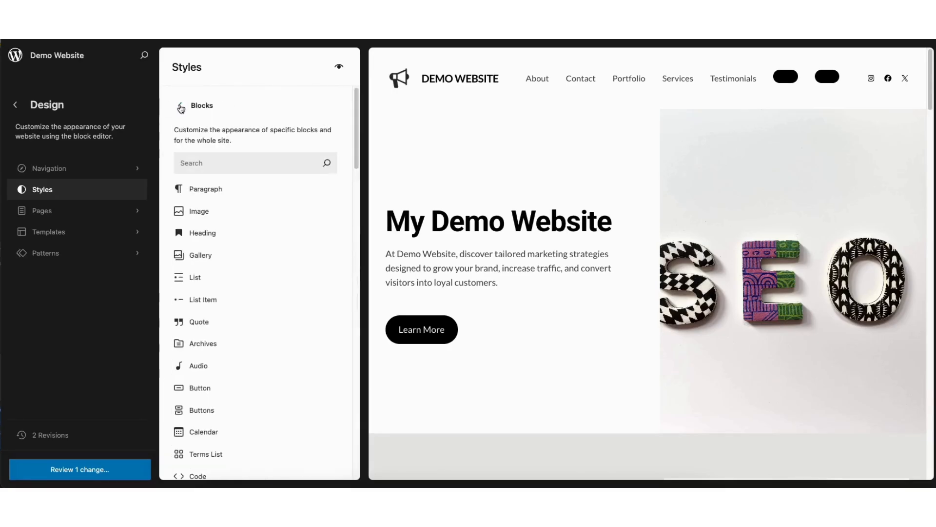
left_click(181, 107)
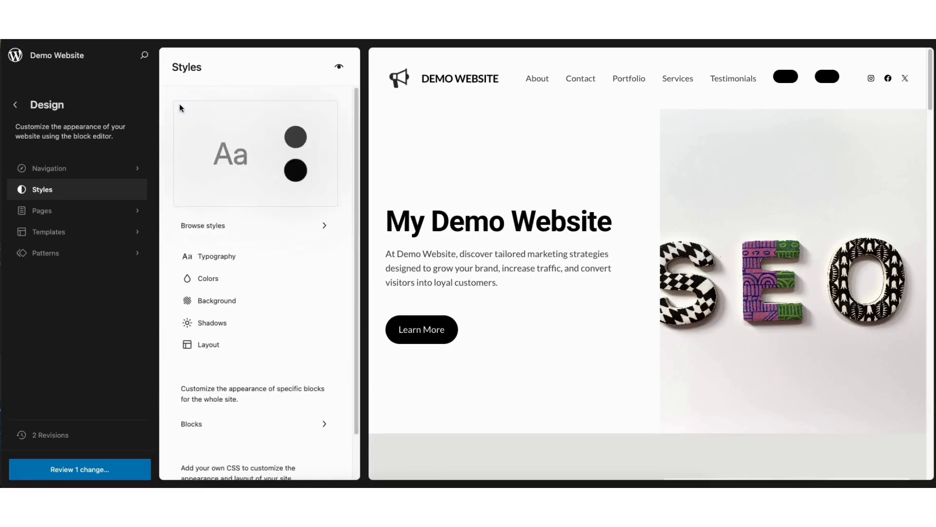
Check the Background, Shadows and Layout styles, and open the review of the unsaved site change.
left_click(217, 300)
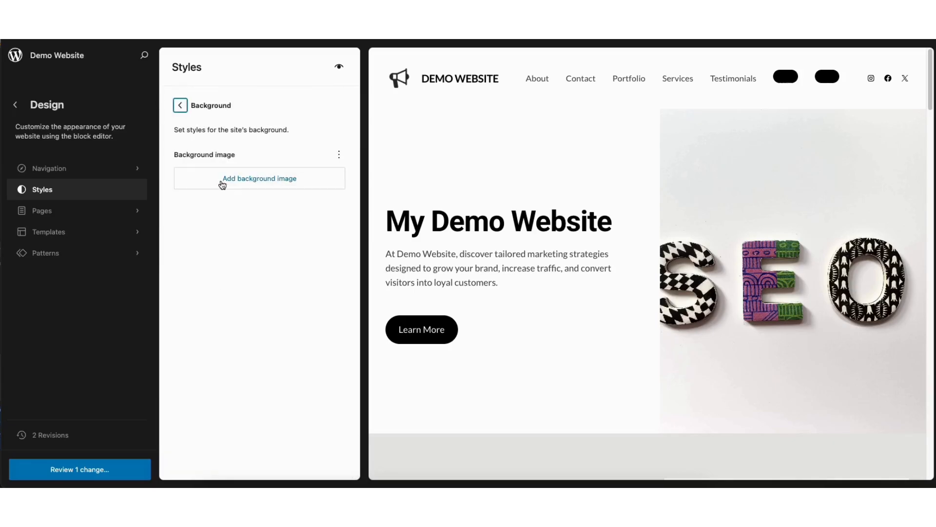
left_click(180, 105)
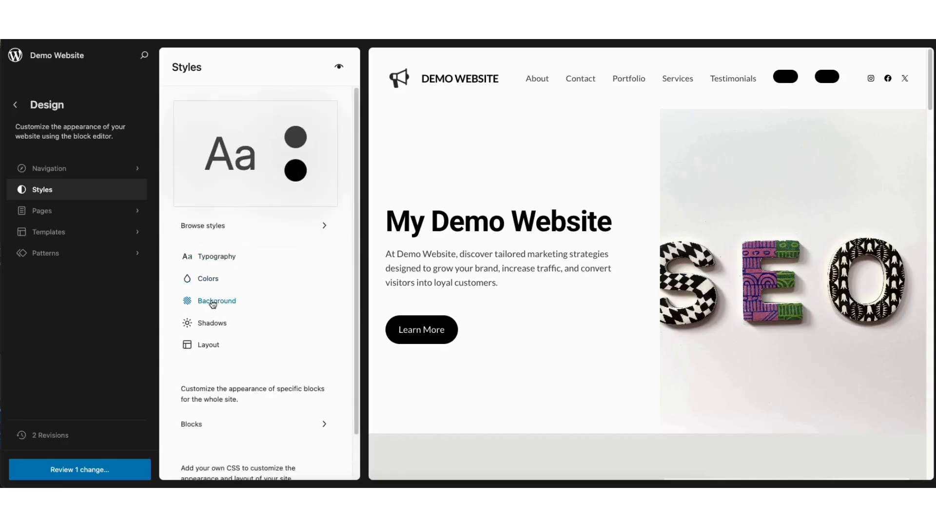
left_click(212, 324)
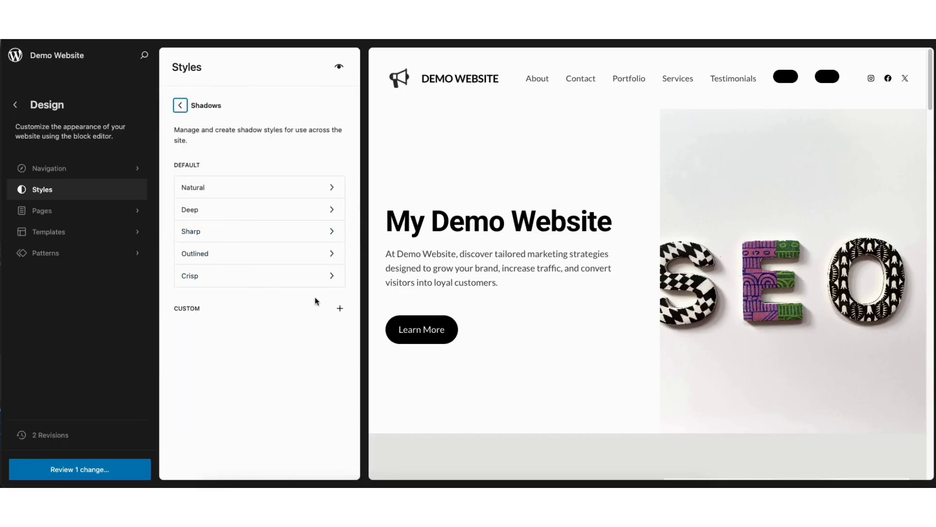
left_click(181, 106)
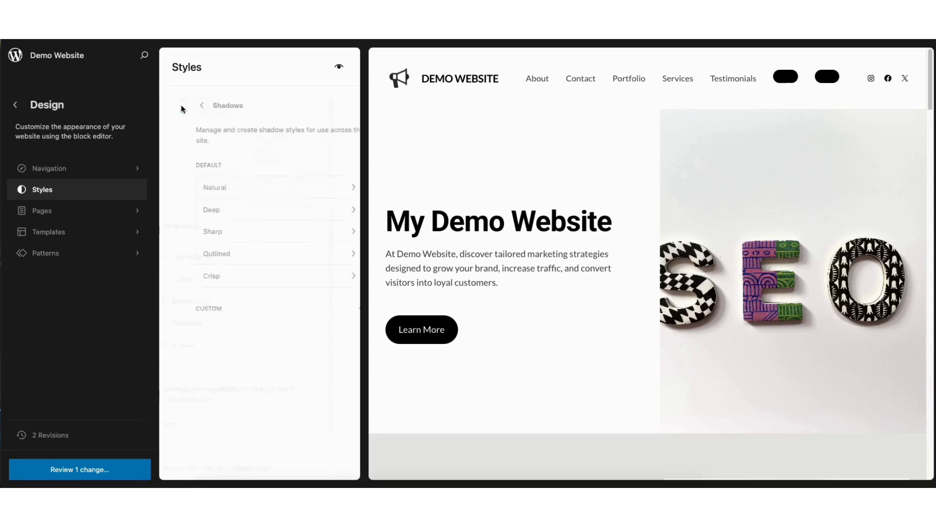
left_click(214, 346)
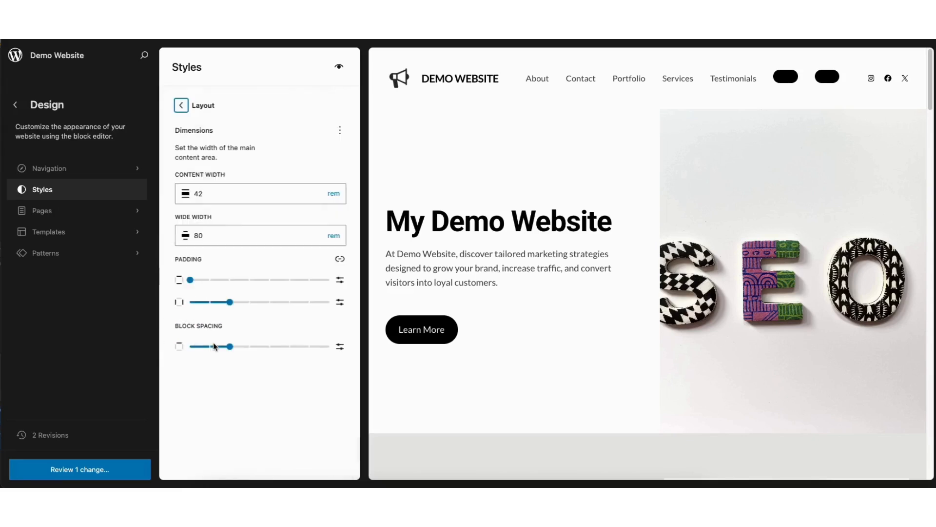
left_click(179, 109)
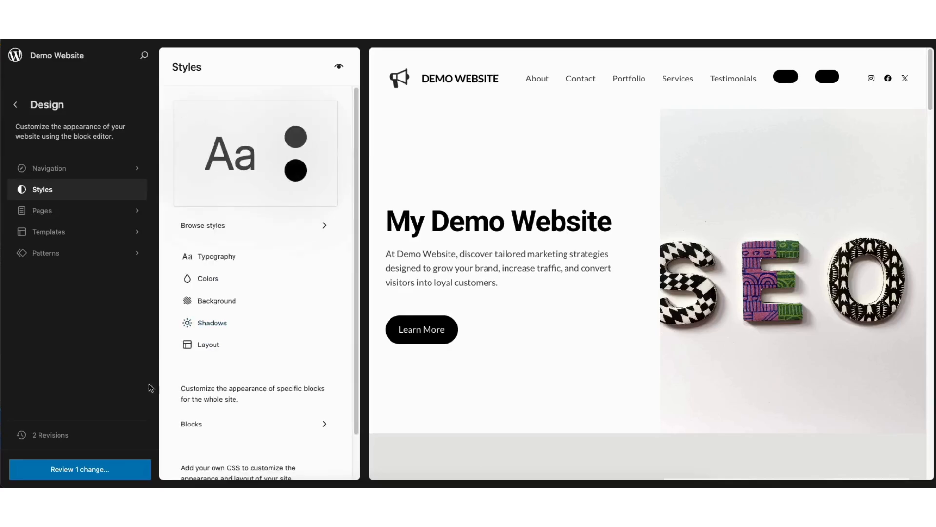
left_click(67, 471)
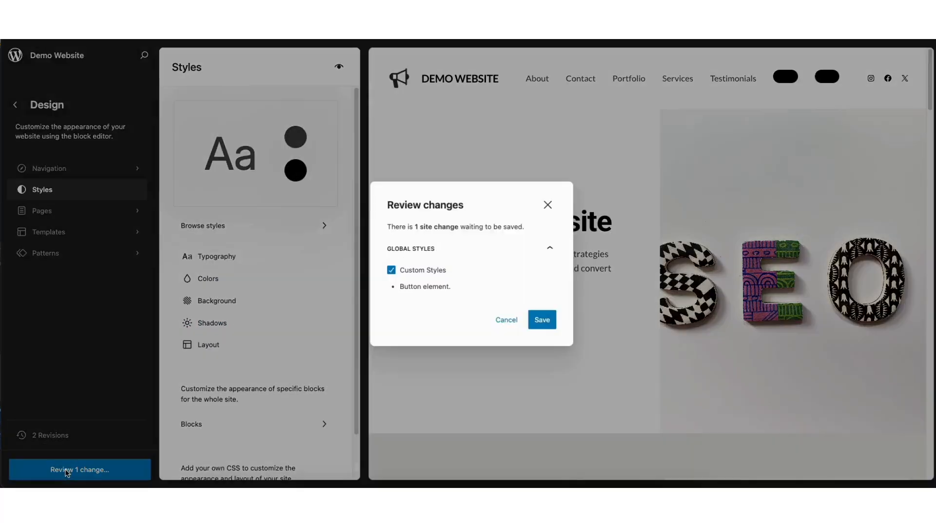
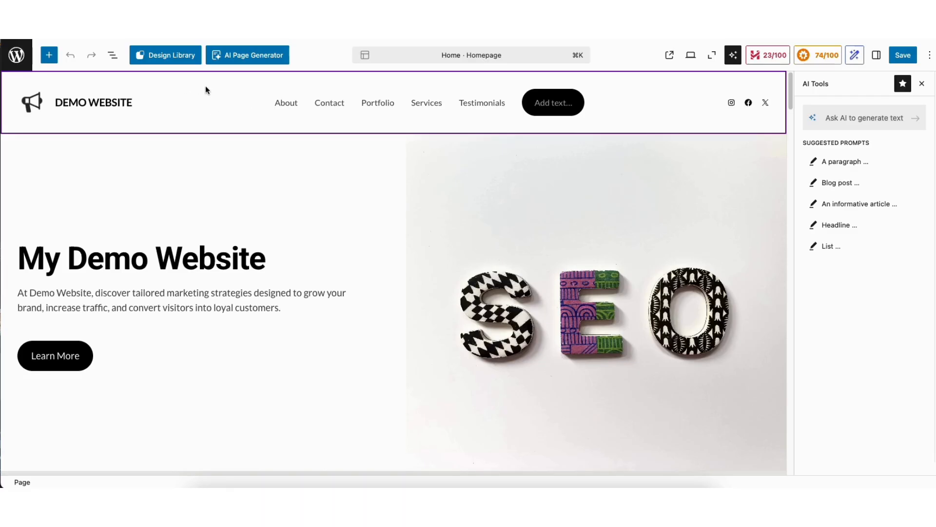
Open the homepage's Header template part for editing and select the "DEMO WEBSITE" site title block.
left_click(200, 89)
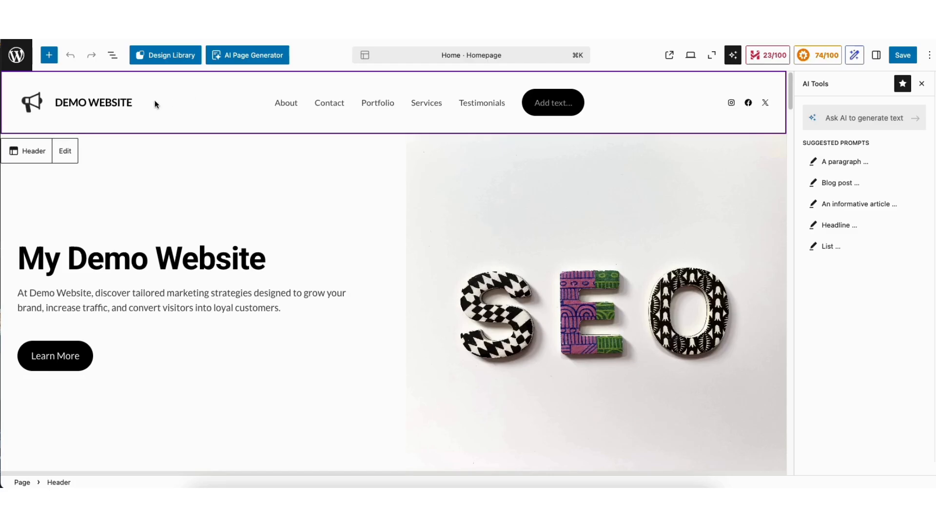
left_click(66, 152)
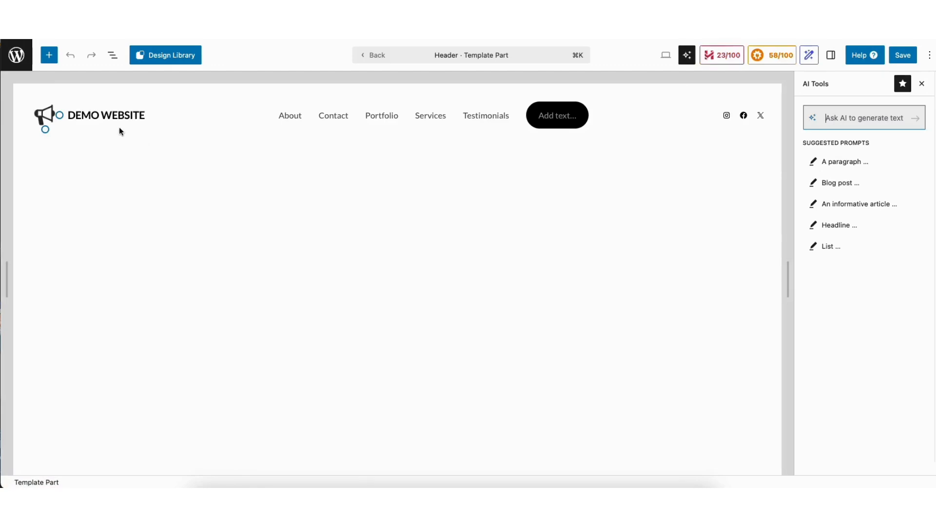
left_click(98, 117)
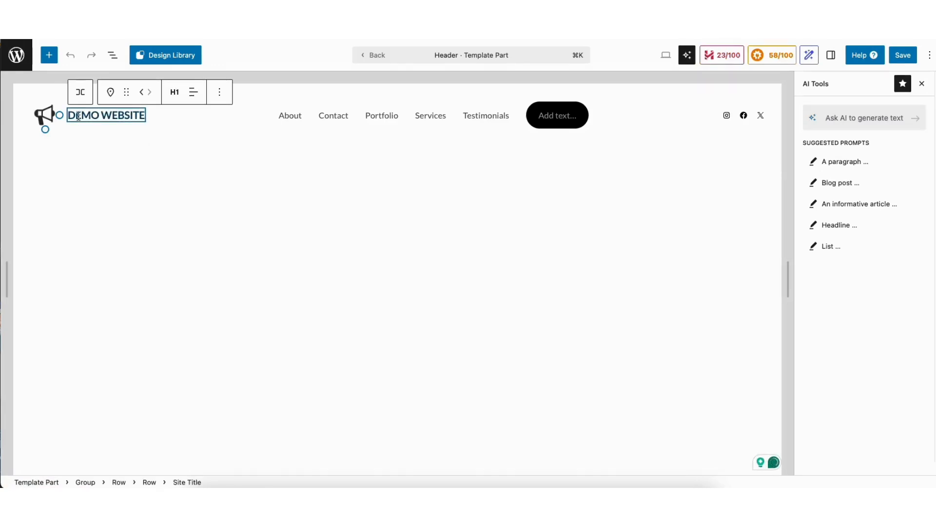
left_click_drag(70, 116, 143, 116)
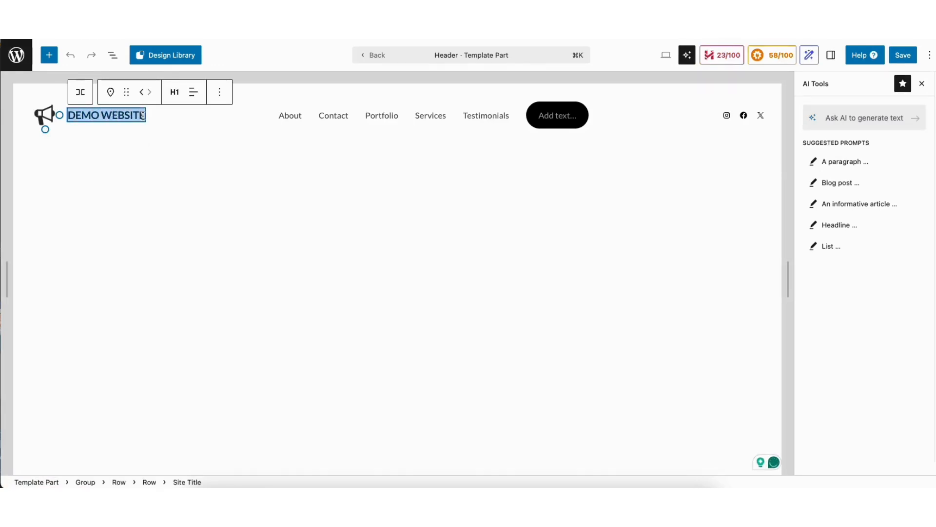
left_click(136, 116)
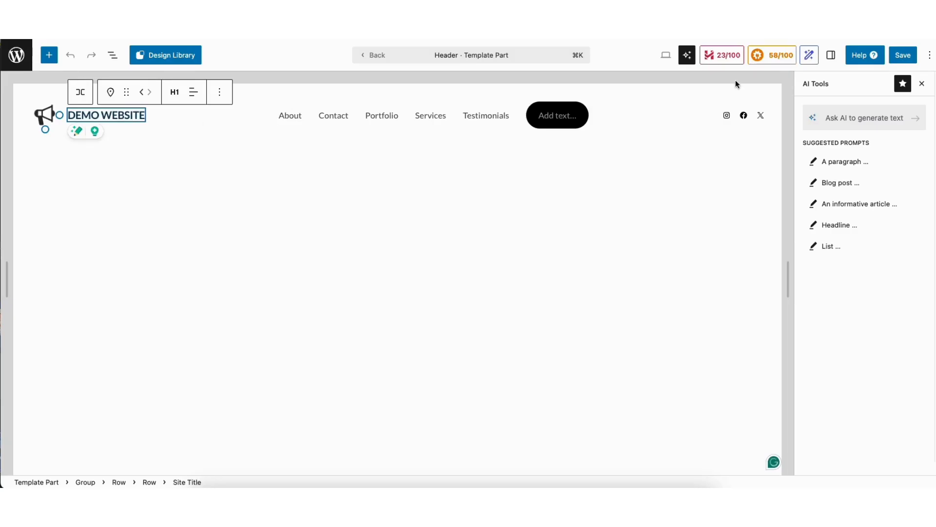
Examine the site title block's settings, color, typography and dimension styles, and its available block actions.
left_click(829, 55)
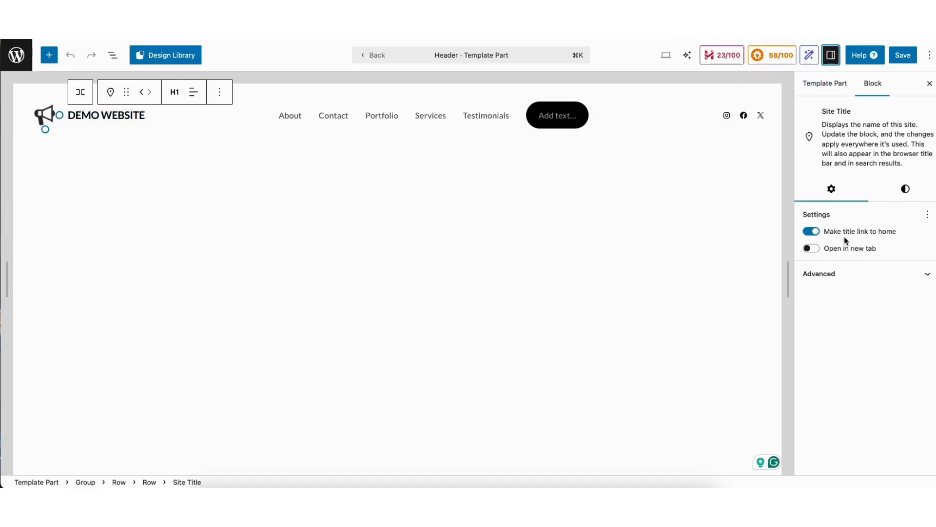
left_click(908, 191)
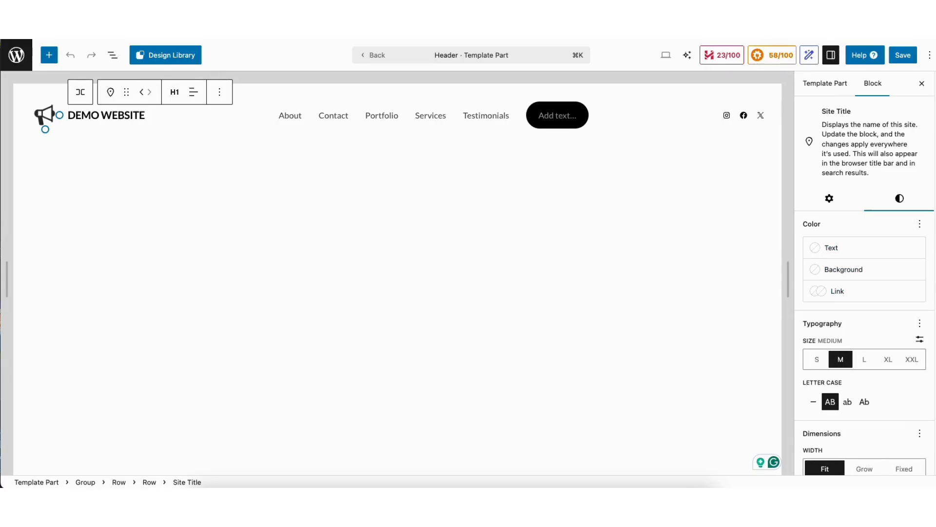
scroll(853, 364, "down", 2)
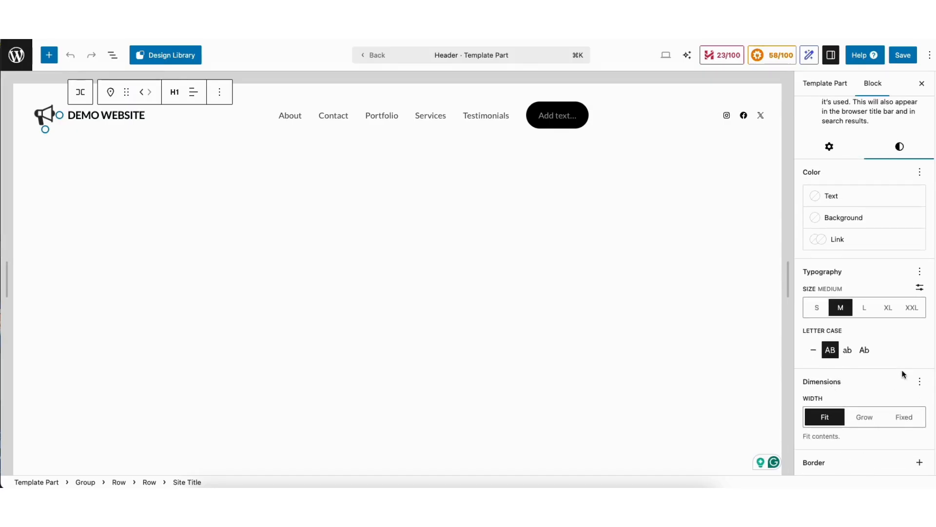
left_click(219, 92)
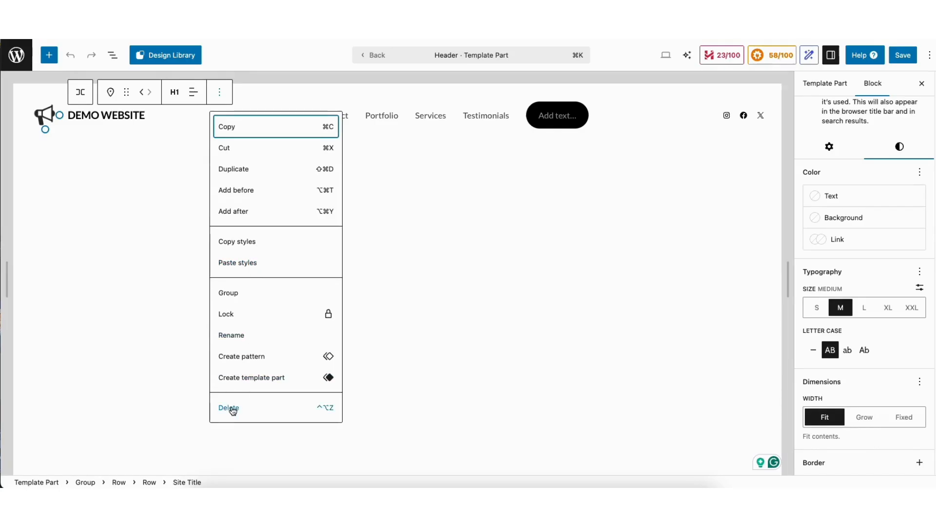
left_click(39, 121)
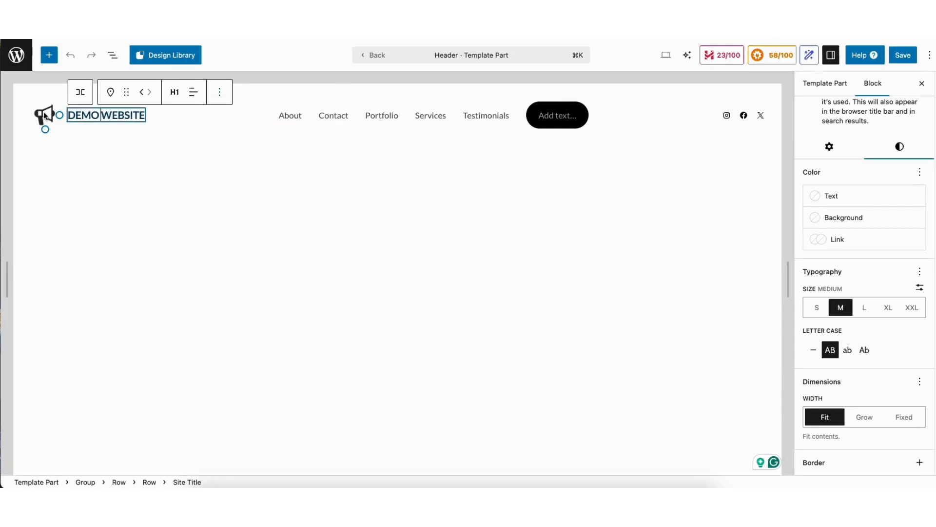
Review the site logo's replacement options, including the media library and file upload, and its available block actions without replacing the image.
left_click(45, 116)
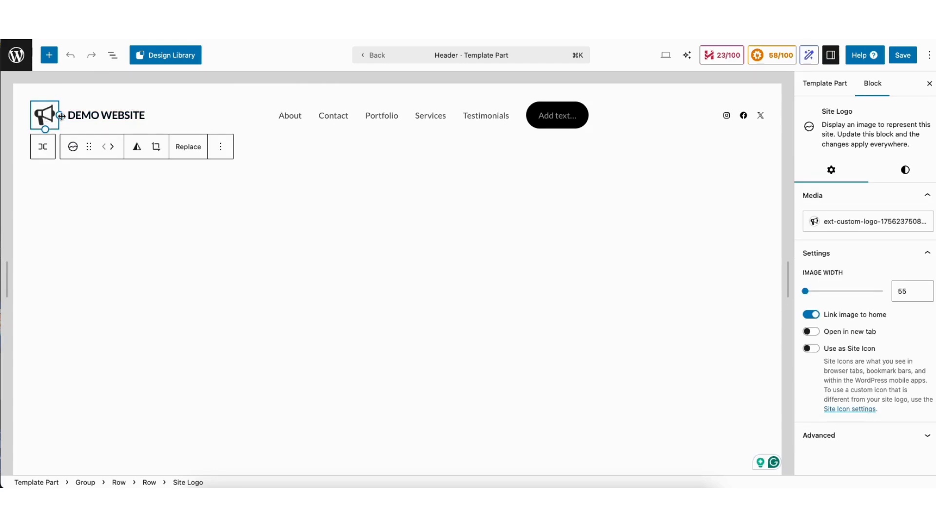
left_click(182, 151)
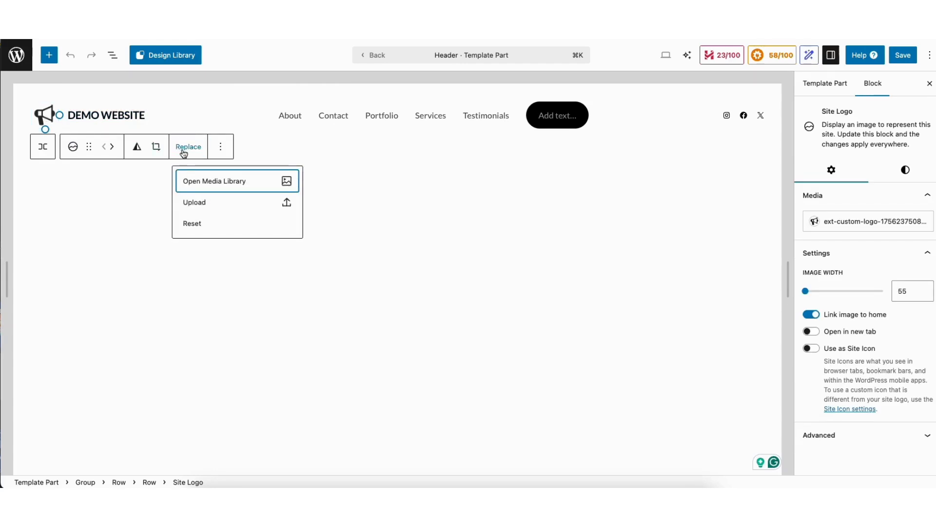
left_click(209, 184)
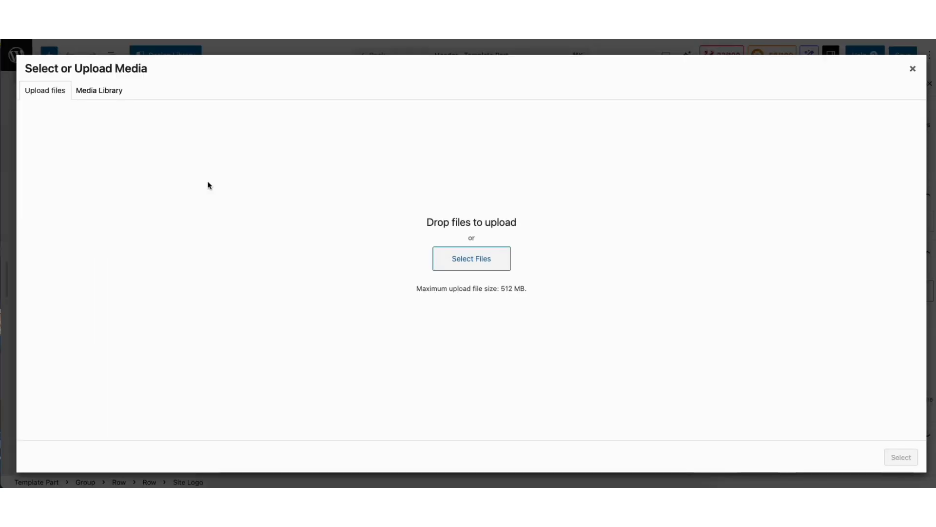
left_click(99, 94)
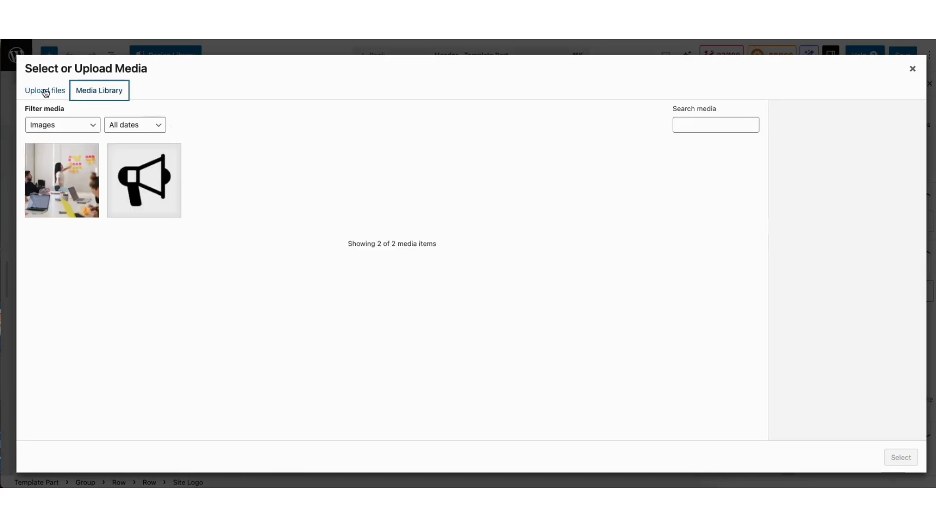
left_click(46, 93)
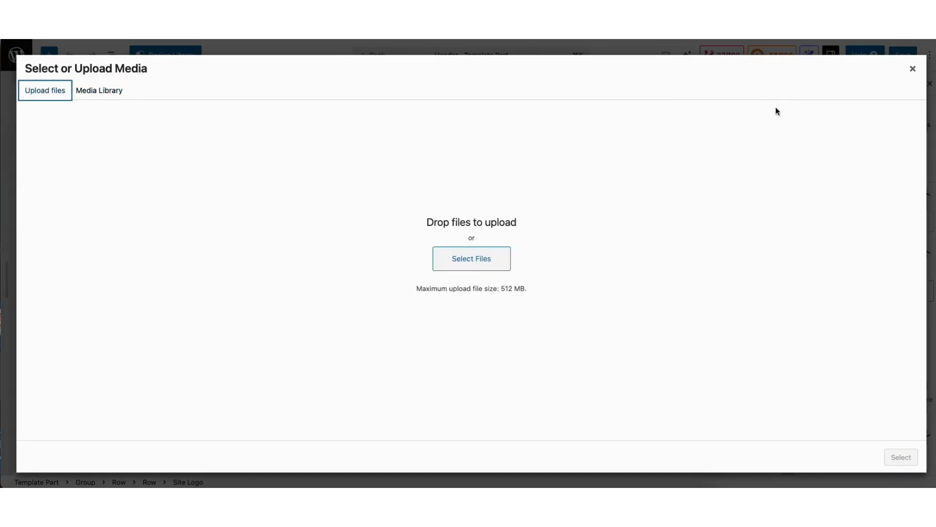
left_click(914, 70)
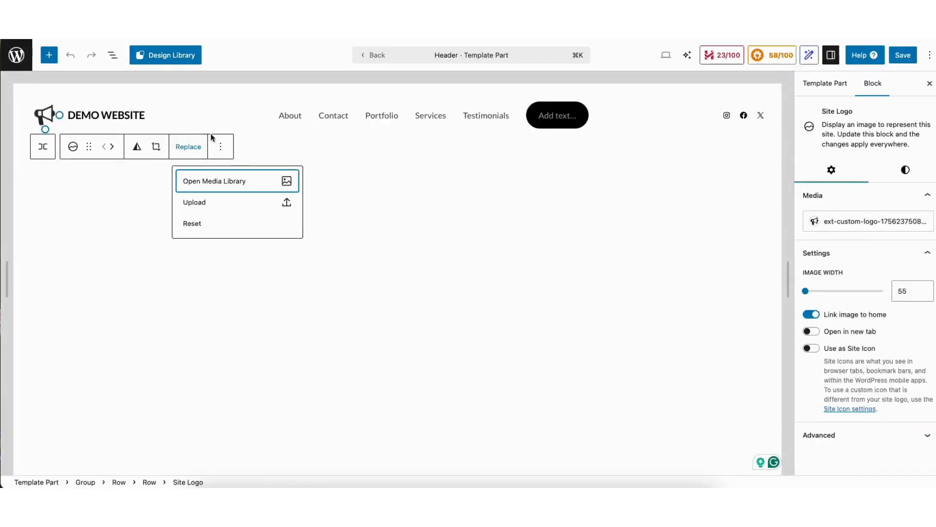
left_click(221, 146)
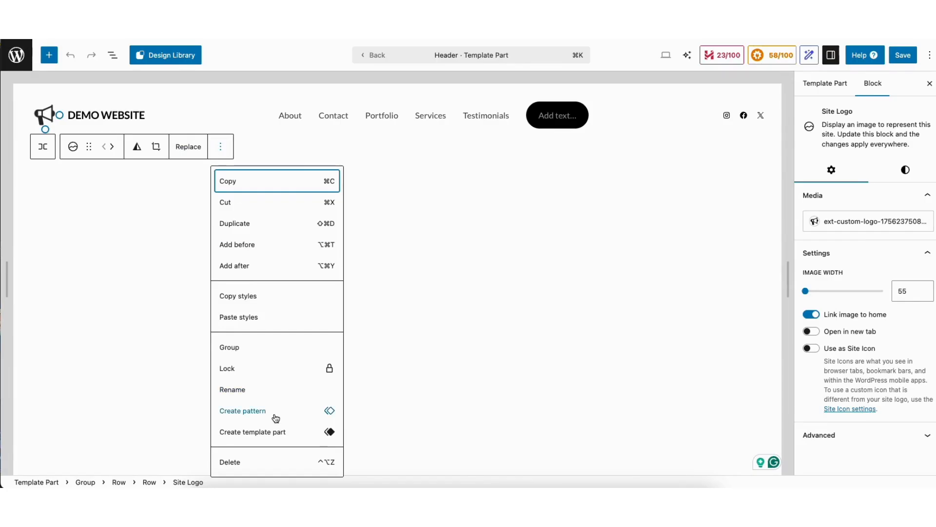
left_click(110, 188)
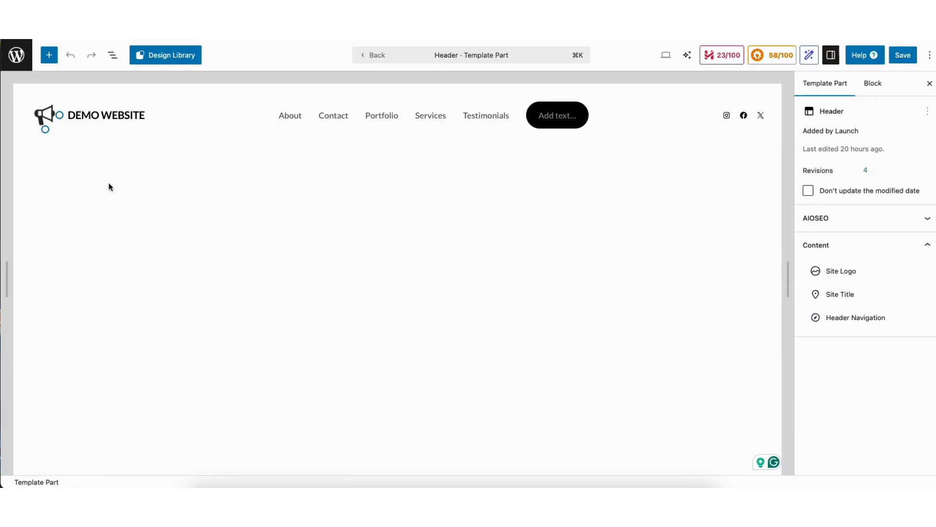
Enlarge the site logo slightly in the header to an image width of 57.
left_click(60, 116)
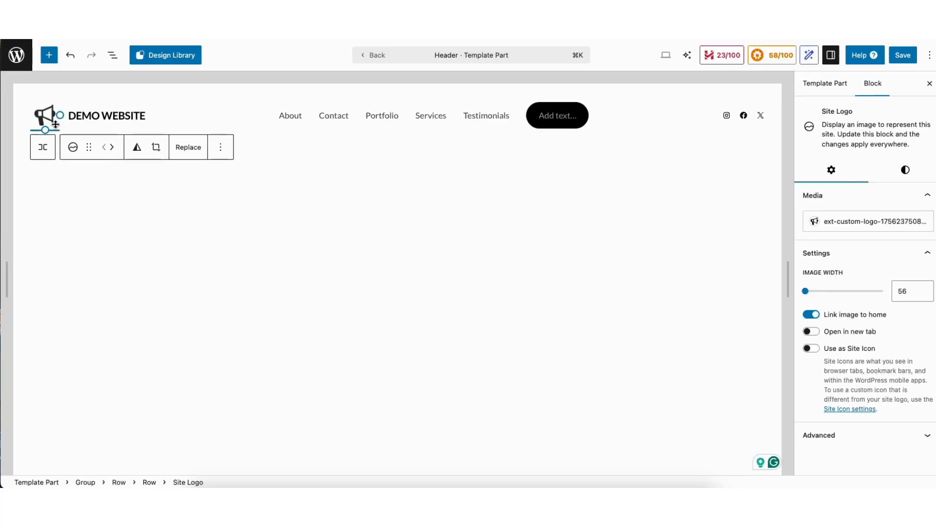
left_click_drag(46, 130, 46, 131)
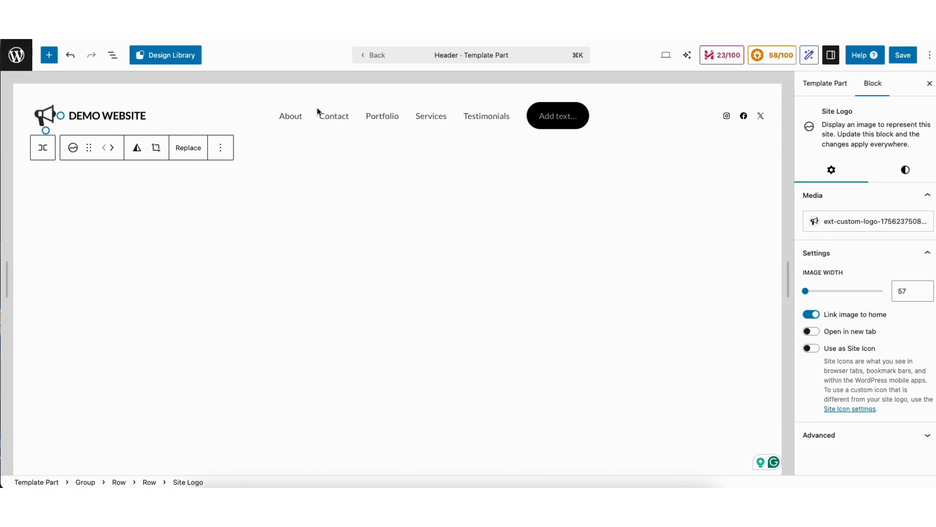
Inspect the Contact navigation link's text and URL fields and its available block actions, leaving the link unedited.
left_click(349, 116)
left_click(316, 115)
left_click_drag(306, 115, 335, 116)
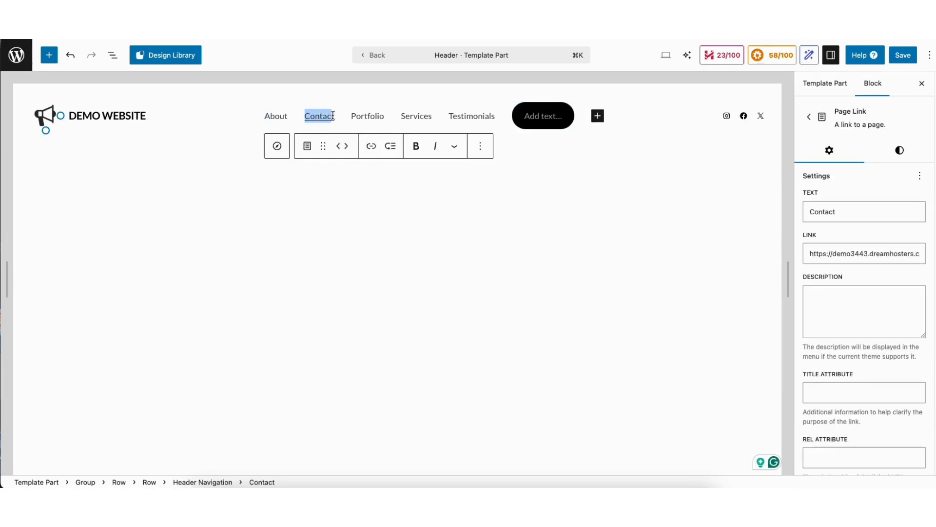
left_click(375, 147)
left_click(361, 142)
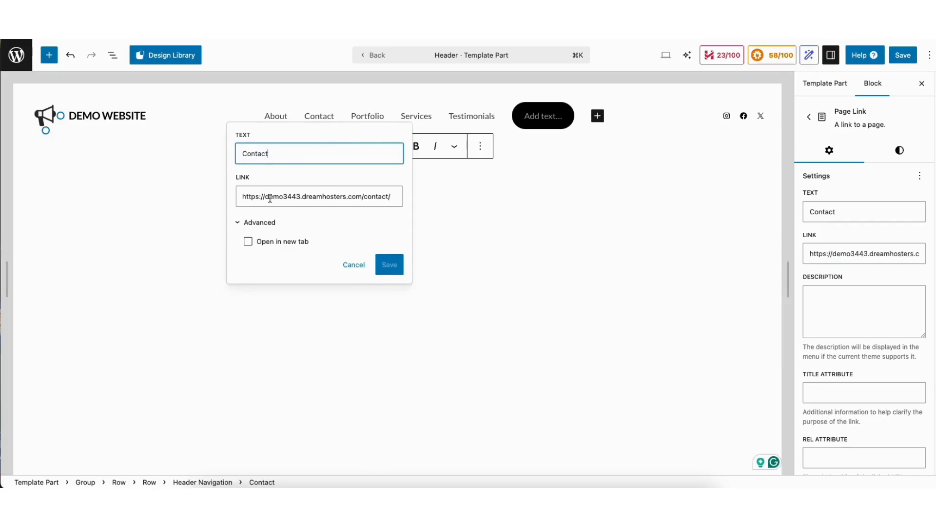
left_click(354, 264)
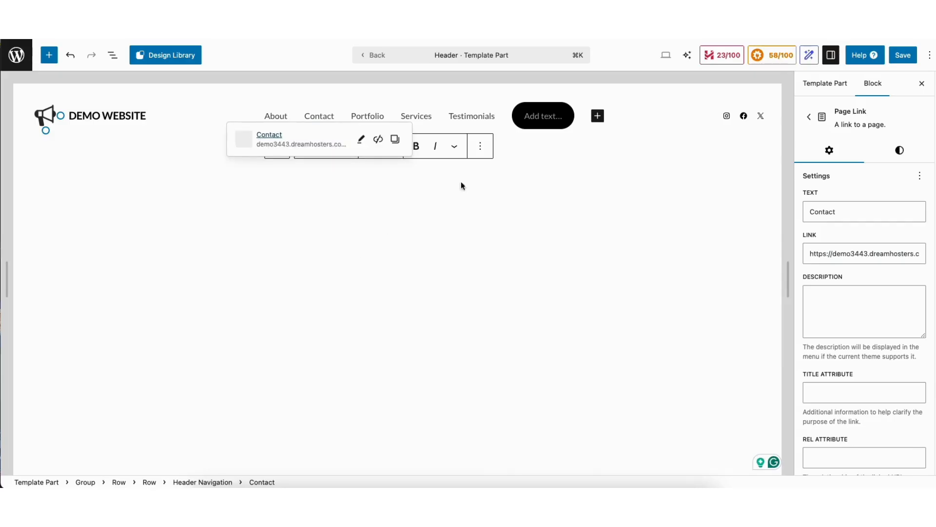
left_click(480, 146)
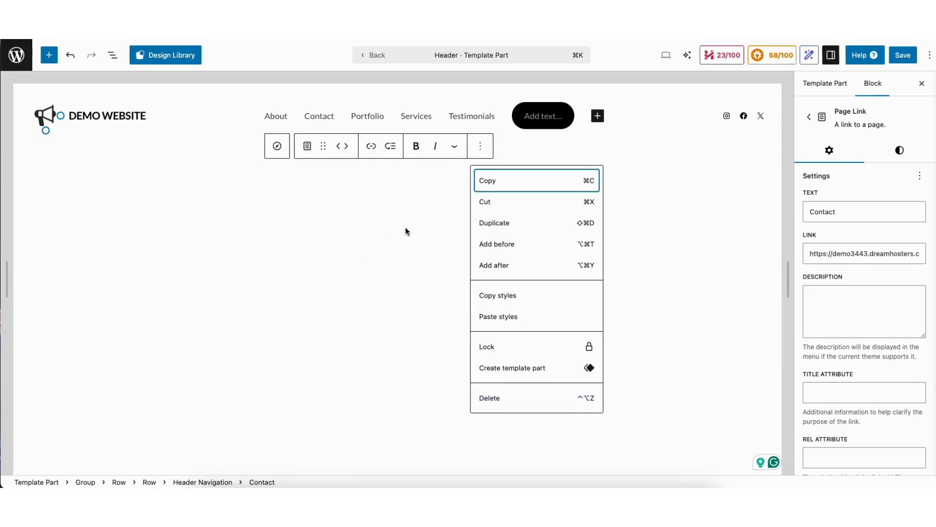
left_click(399, 195)
Review the header navigation block's menu items, its layout and overlay menu settings, and its styles.
left_click(333, 117)
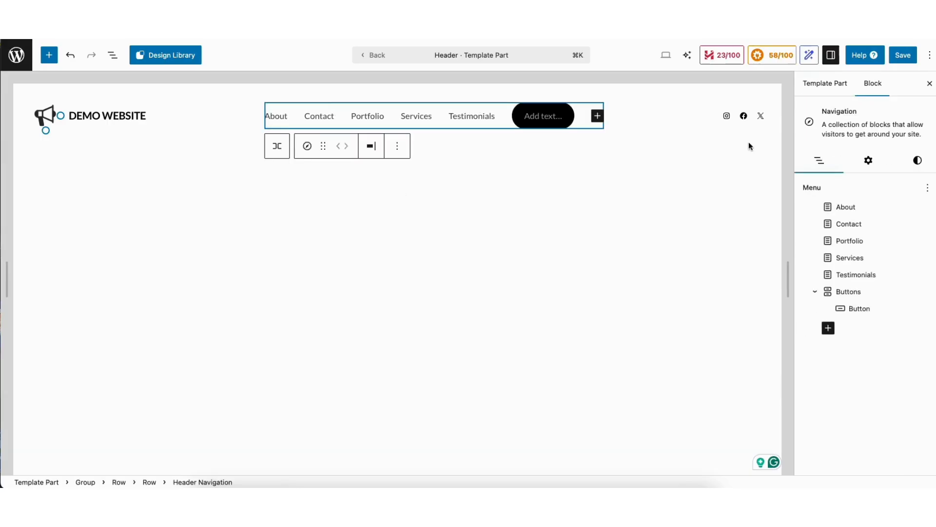
left_click(868, 161)
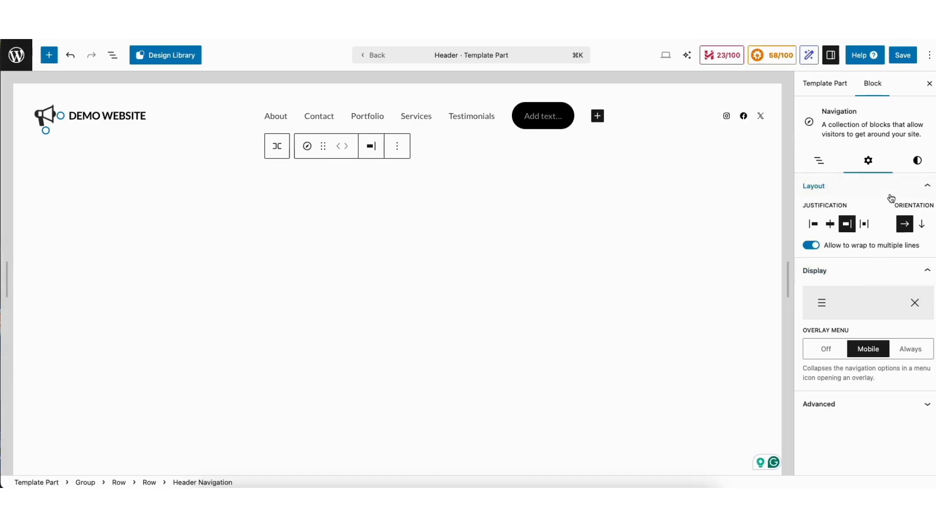
left_click(914, 161)
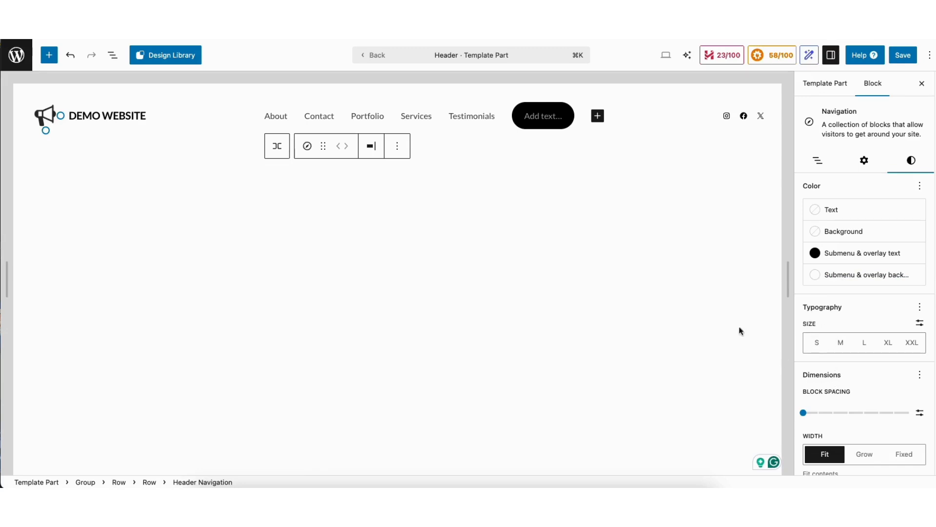
Start a new header navigation item and browse the pages and full block list that can be added.
left_click(597, 115)
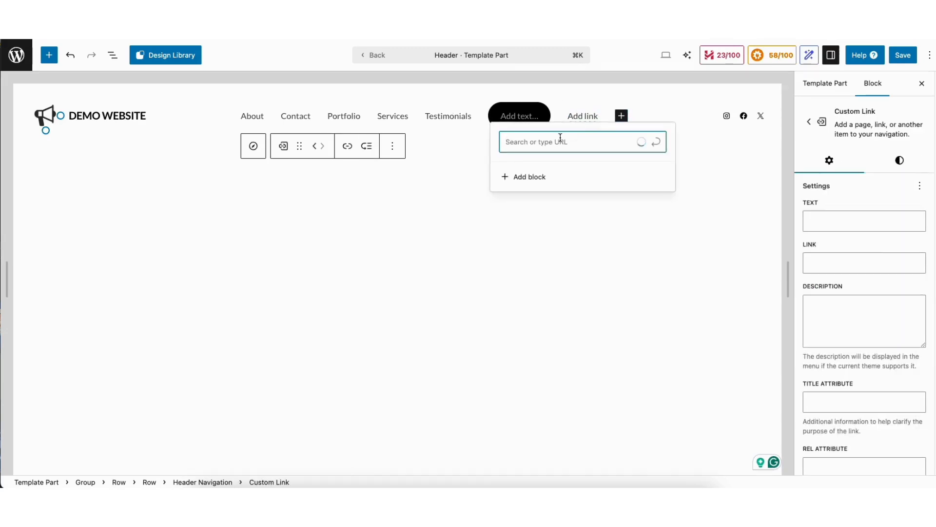
left_click_drag(670, 165, 666, 138)
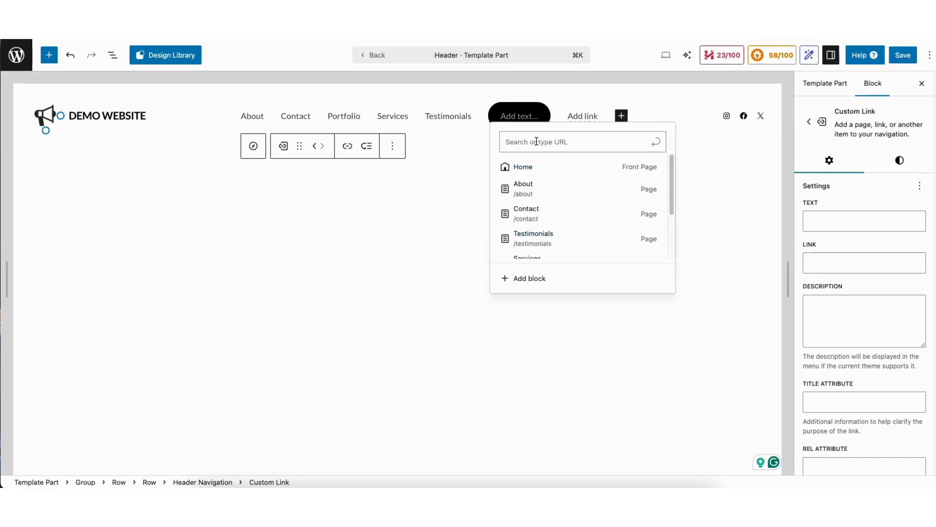
left_click(530, 278)
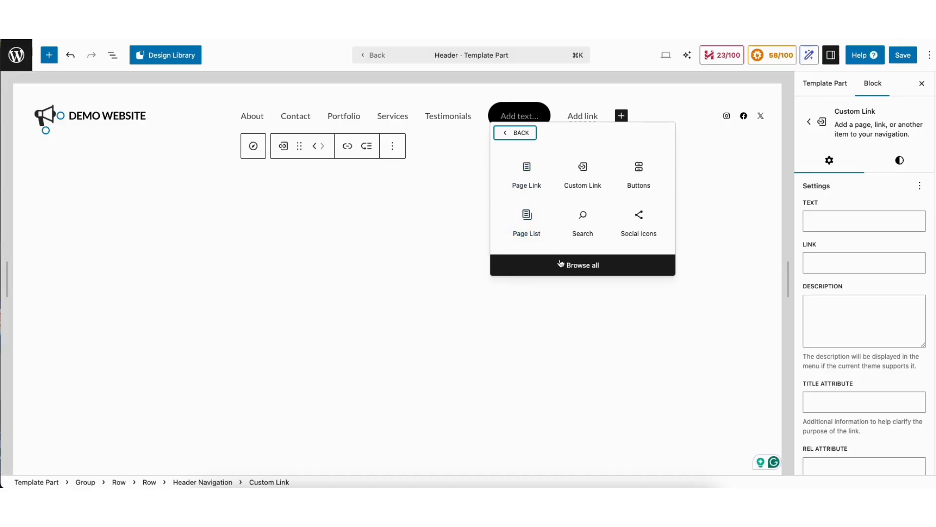
left_click(559, 265)
mouse_move(182, 127)
left_mouse_down()
mouse_move(182, 153)
mouse_move(182, 127)
left_mouse_up()
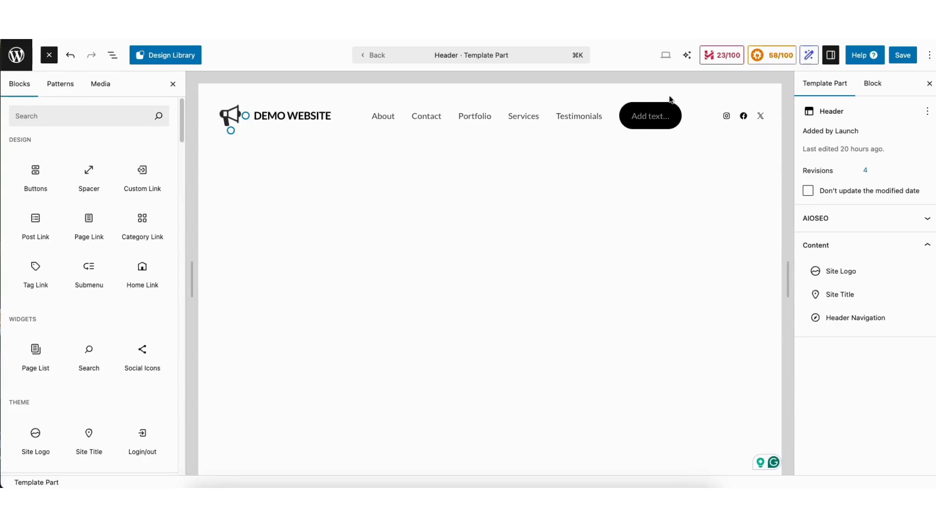
Examine the Instagram icon's block actions, the Facebook icon's link, and the size choices for the header's social icons.
left_click(727, 117)
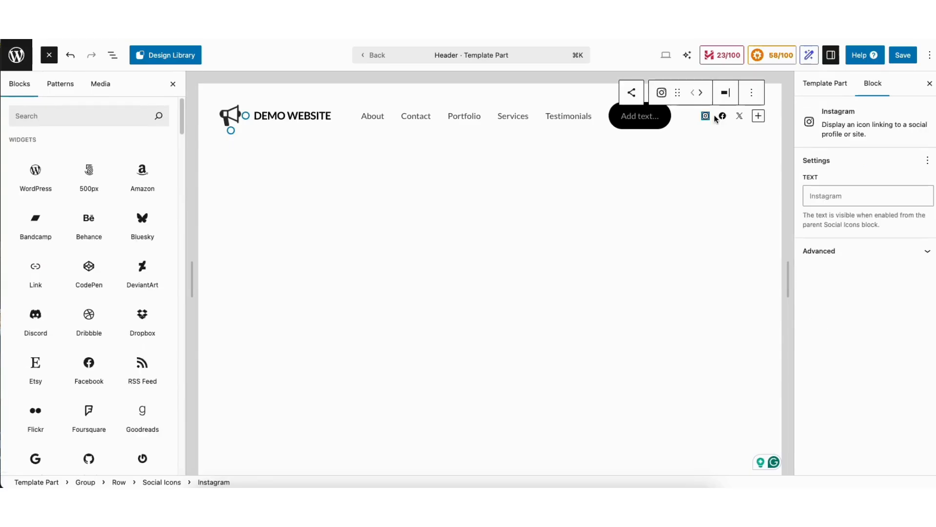
left_click(751, 93)
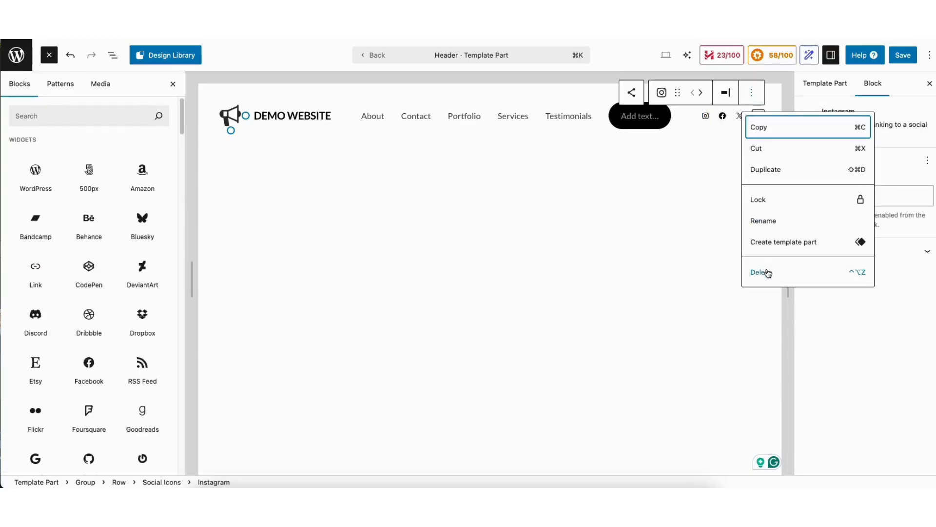
left_click(705, 125)
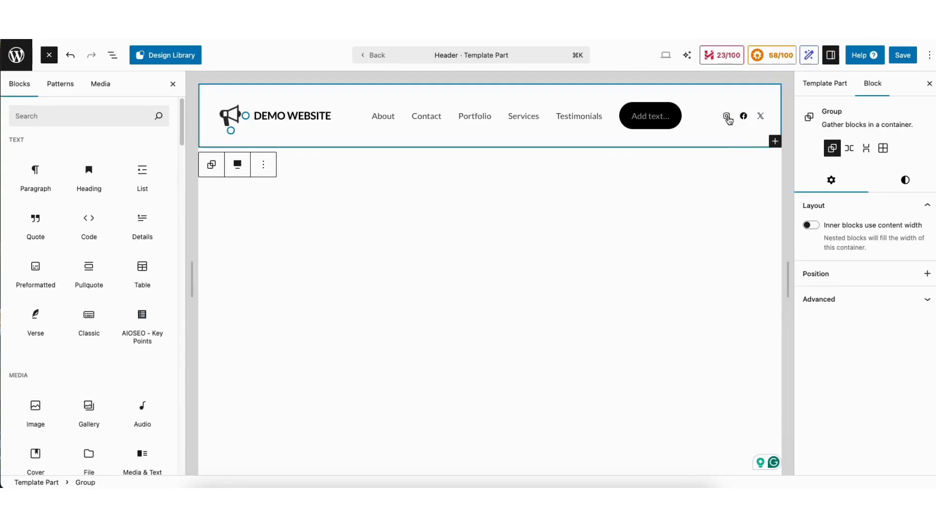
left_click(722, 117)
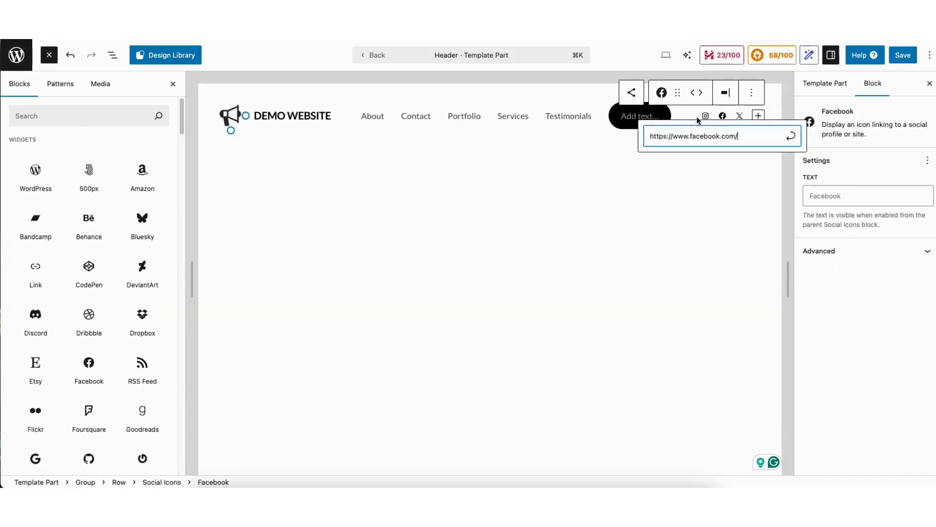
left_click(632, 93)
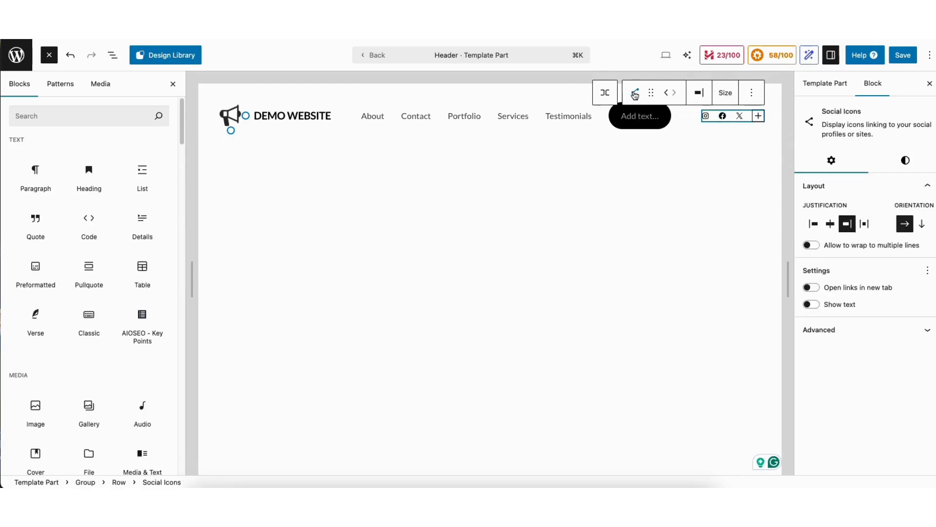
left_click(725, 93)
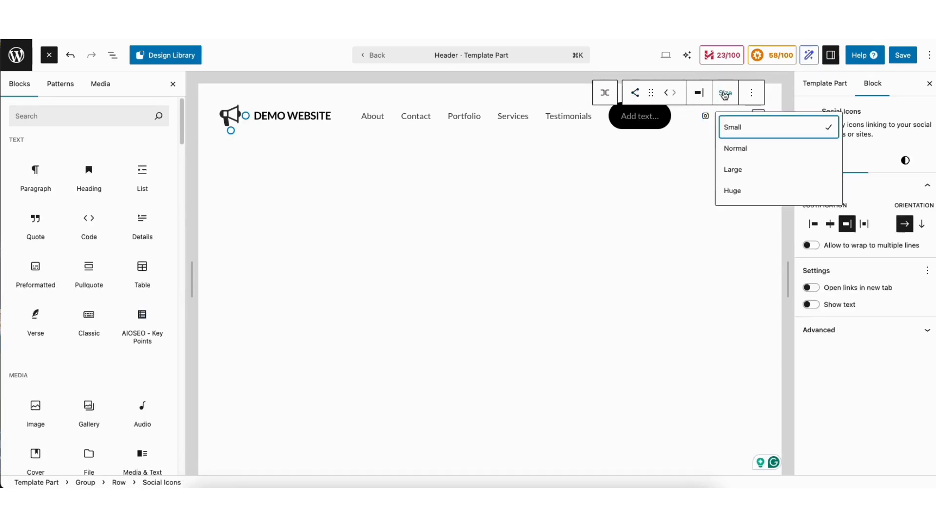
left_click(725, 94)
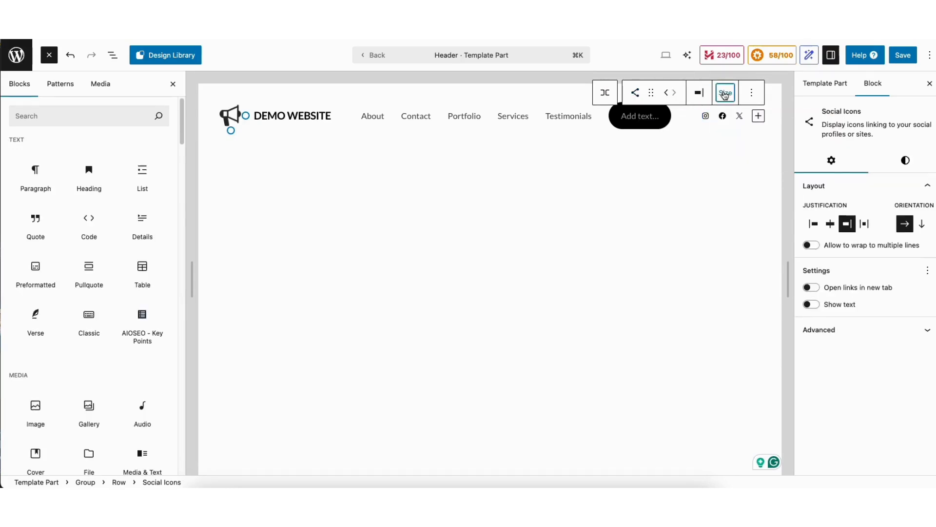
Browse the full list of social network icons that can be added to the header.
left_click(758, 117)
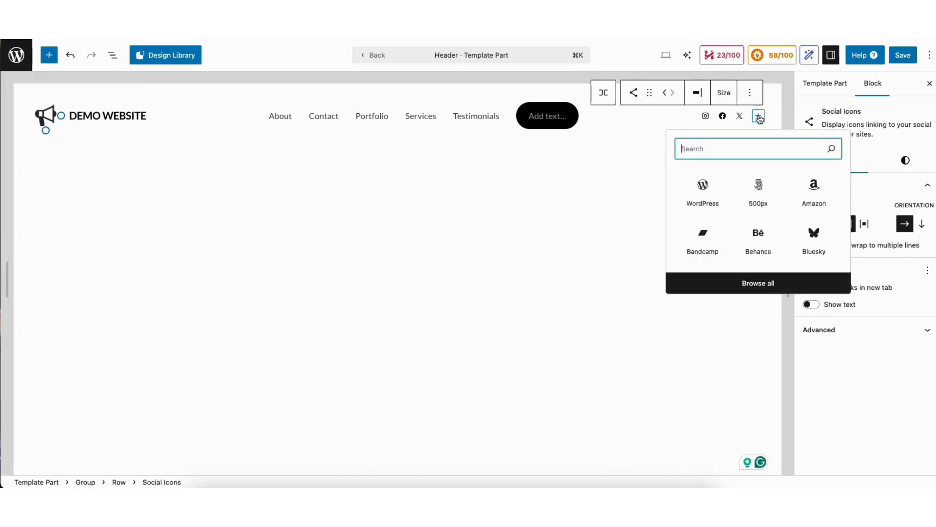
left_click(750, 285)
mouse_move(184, 126)
left_mouse_down()
mouse_move(180, 146)
mouse_move(181, 125)
left_mouse_up()
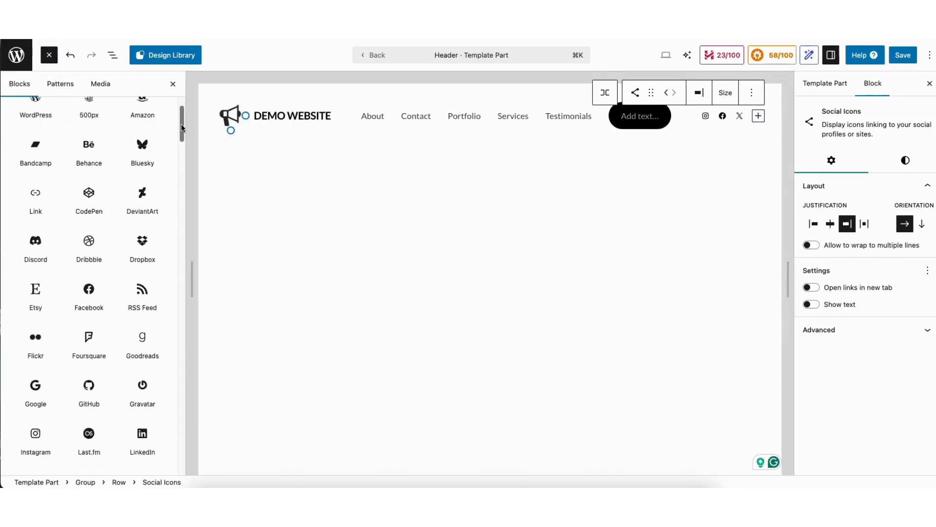
Add a WordPress icon to the header's social icons, between the Instagram and Facebook icons.
mouse_move(42, 128)
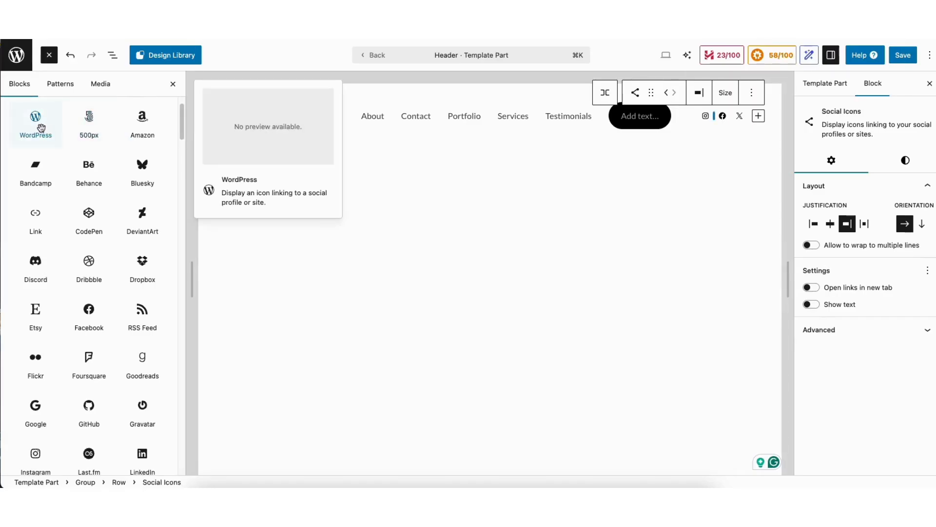
left_click(41, 128)
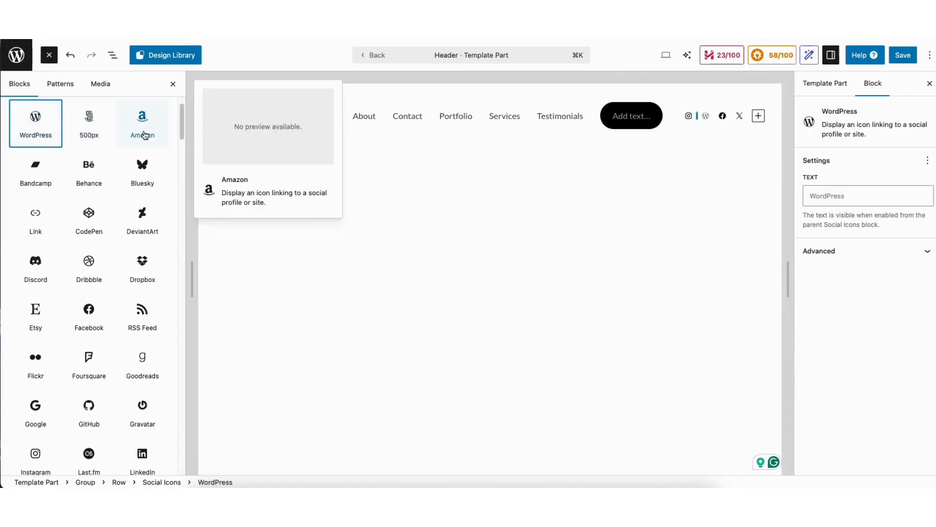
left_click(741, 116)
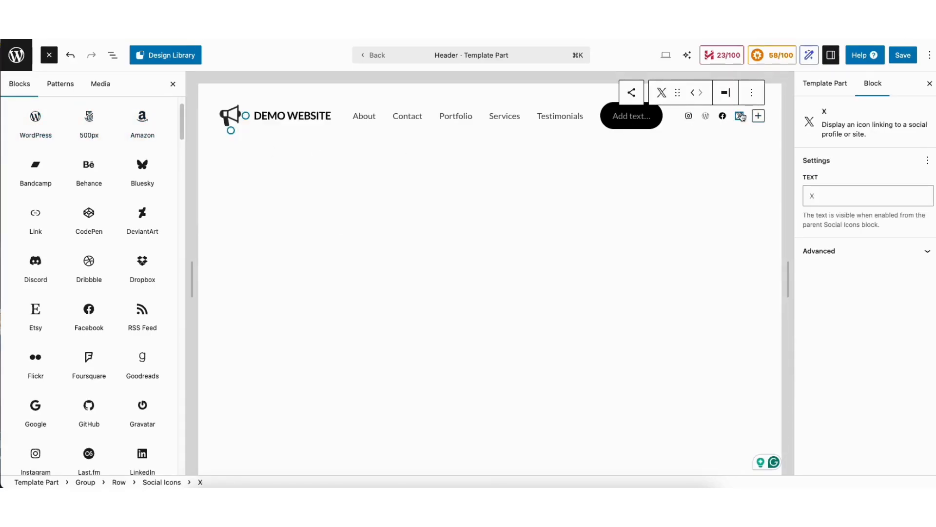
Review the style variations, color, dimension and border settings of the header's Social Icons block.
left_click(740, 115)
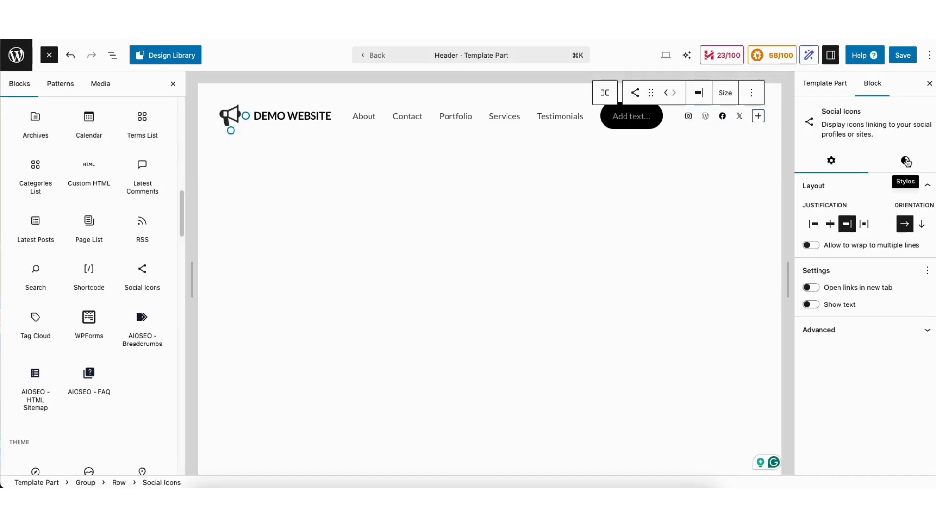
left_click(907, 162)
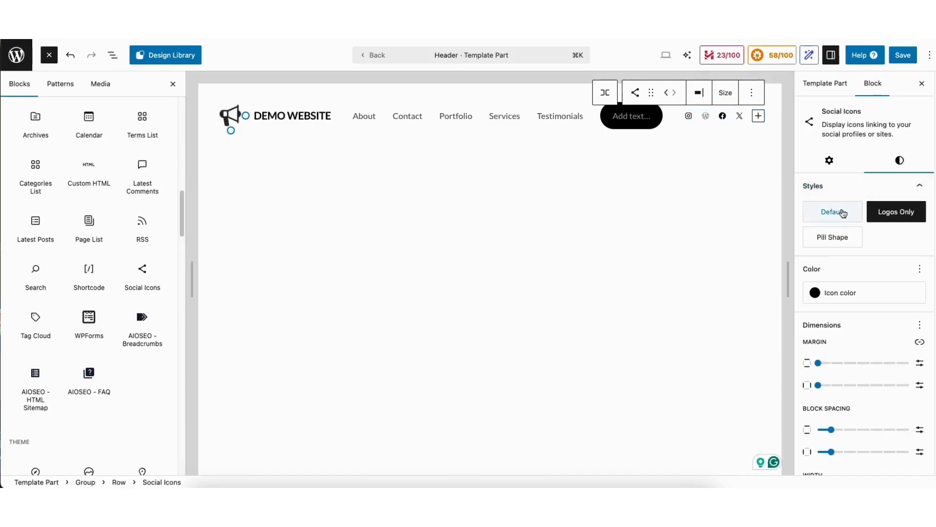
mouse_move(835, 240)
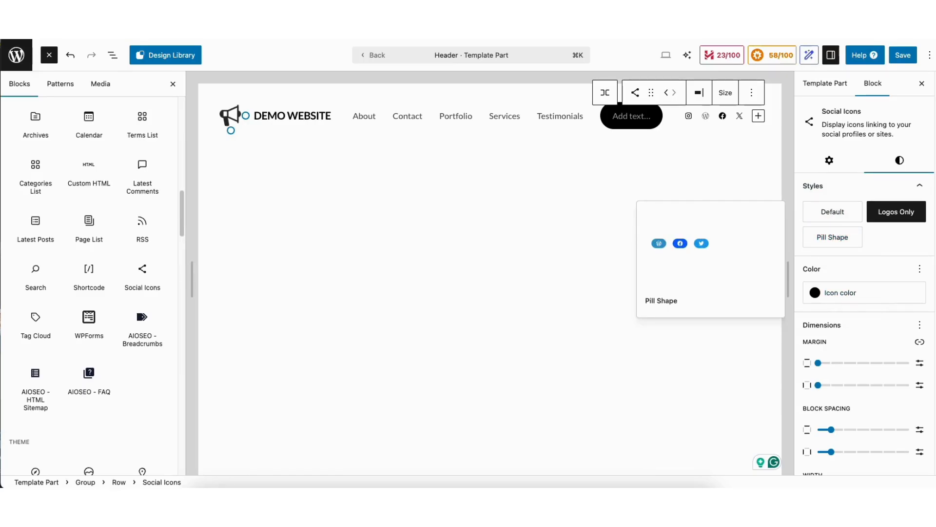
scroll(864, 292, "down", 5)
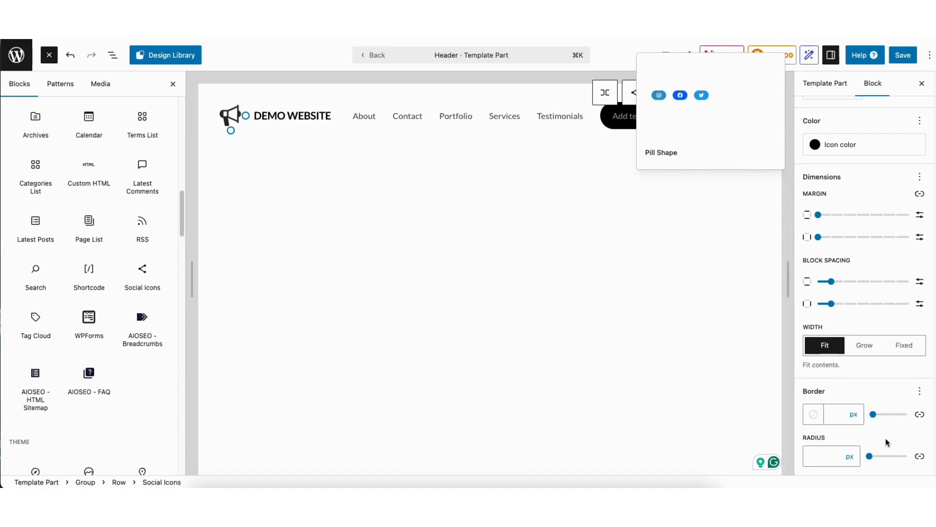
Save the Header and Header Navigation changes, then leave the editor and view the live site.
left_click(903, 55)
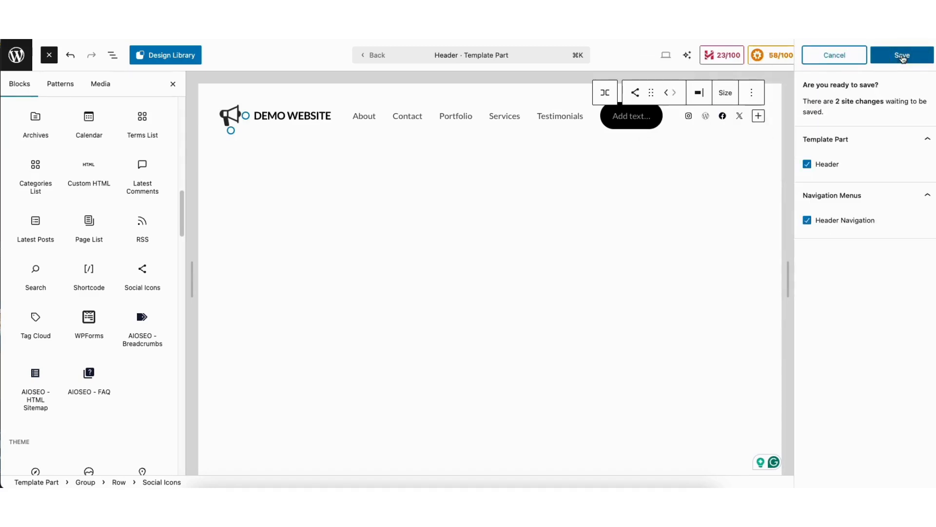
left_click(903, 55)
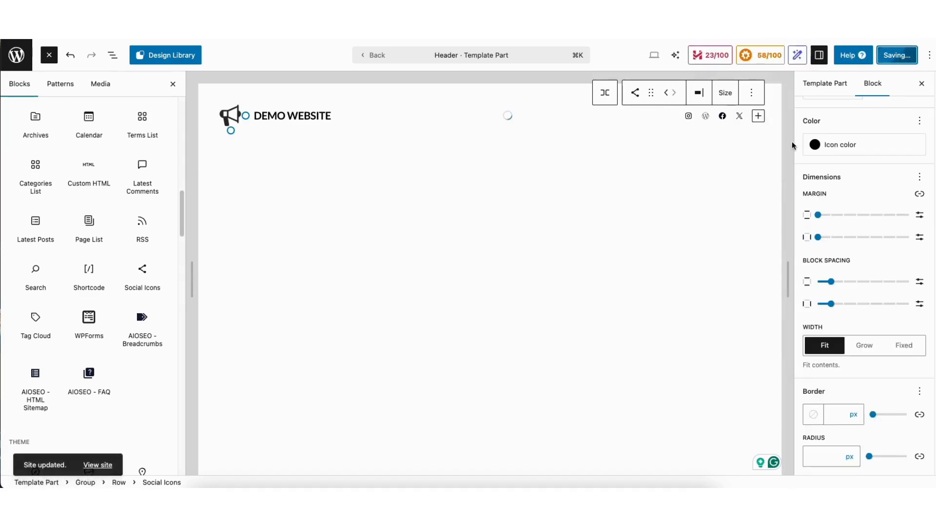
left_click(25, 57)
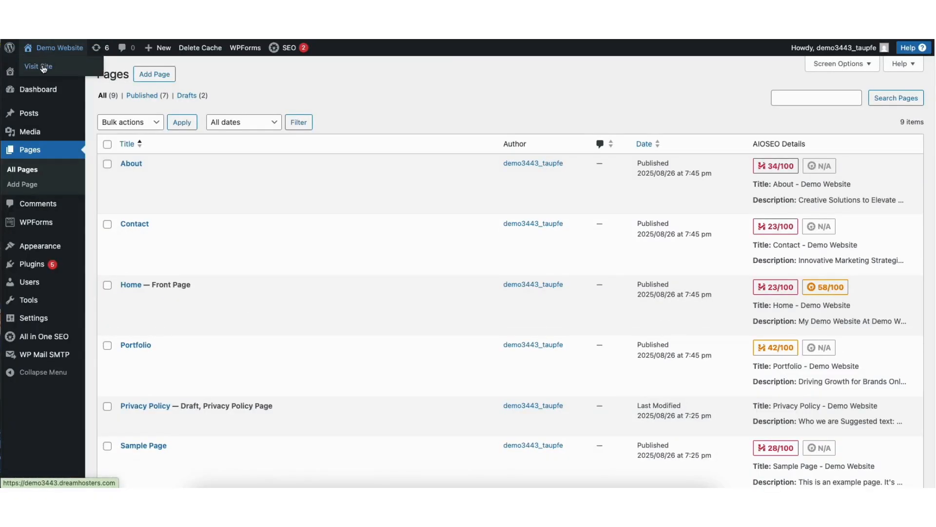
left_click(42, 62)
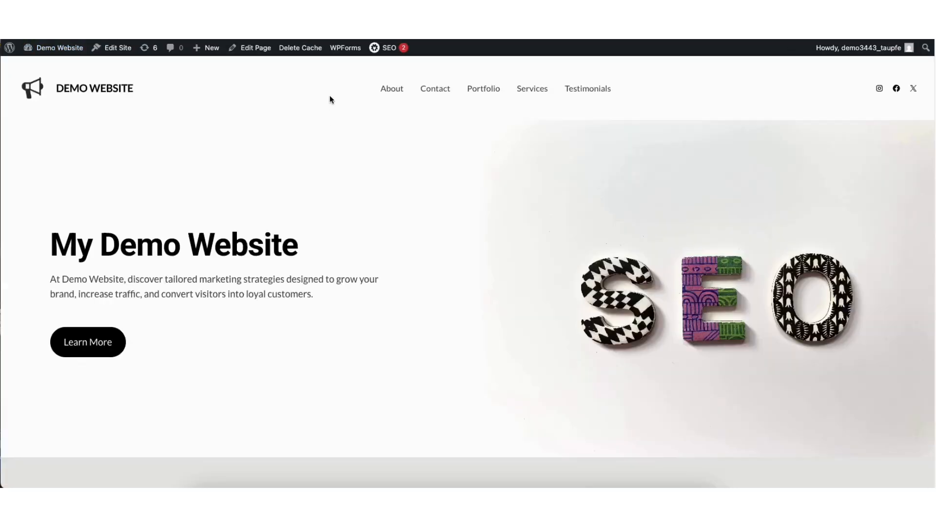
Open the home page for editing, open its Footer template part in the editor, and select the footer's site title.
left_click(251, 47)
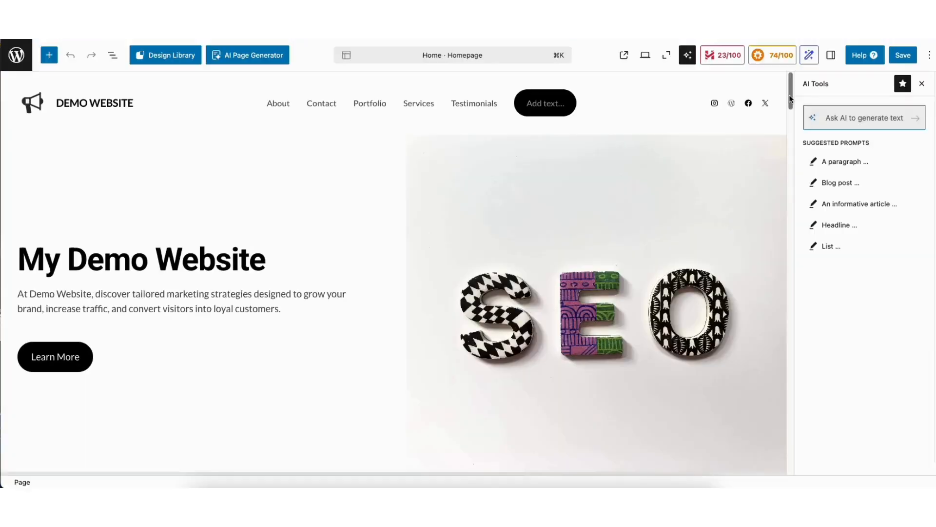
left_click_drag(791, 93, 786, 380)
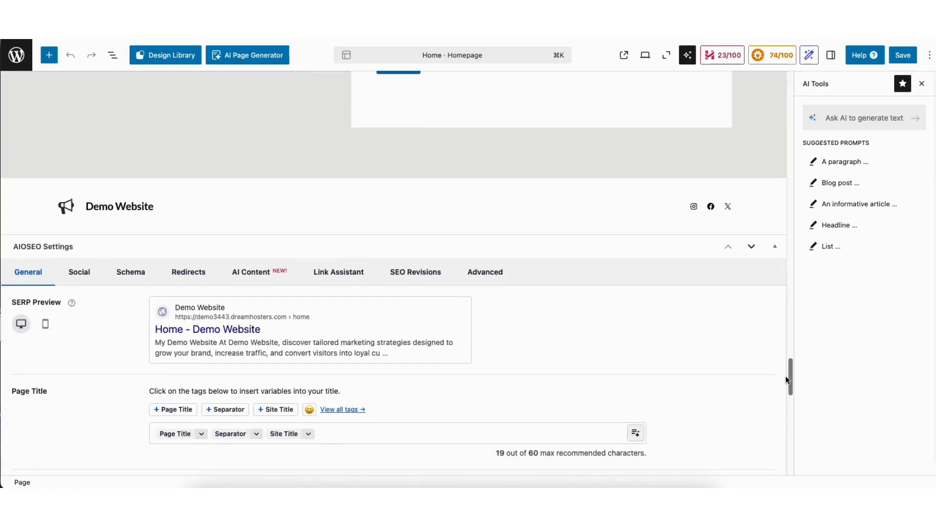
left_click(154, 197)
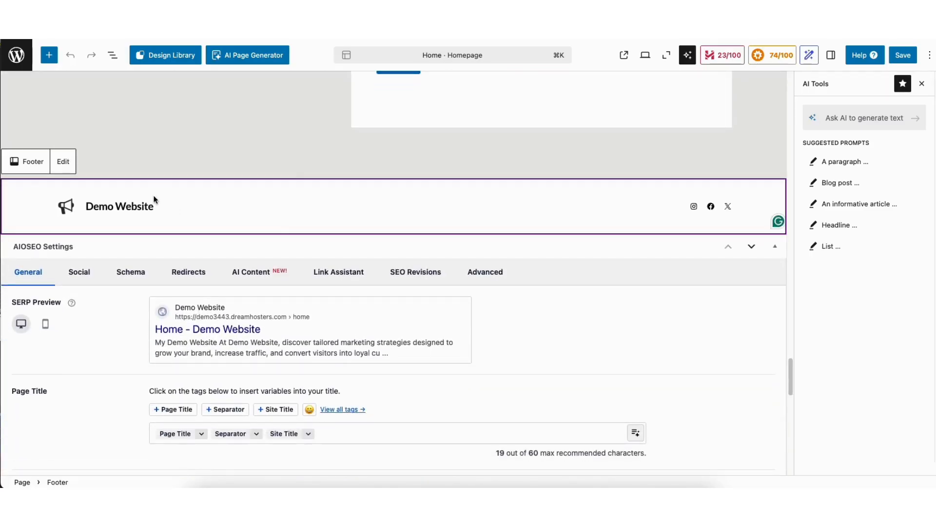
left_click(64, 164)
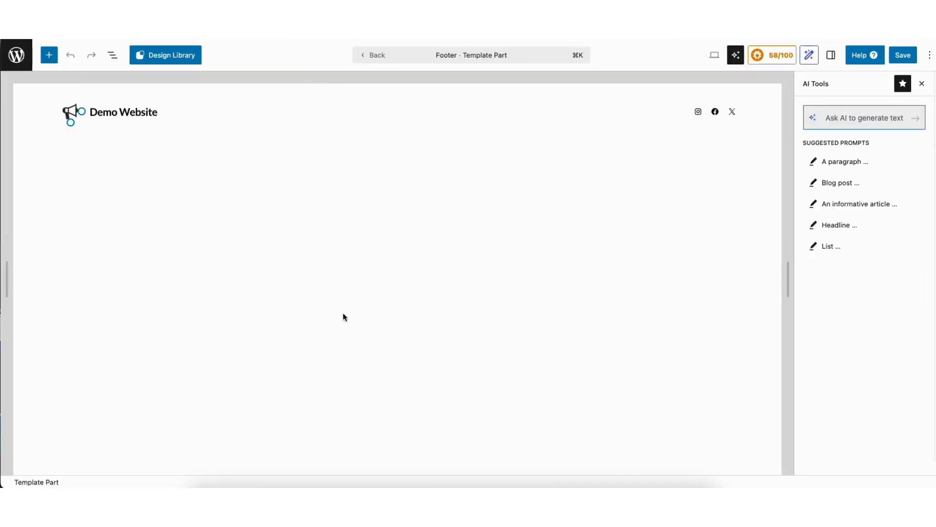
left_click(148, 114)
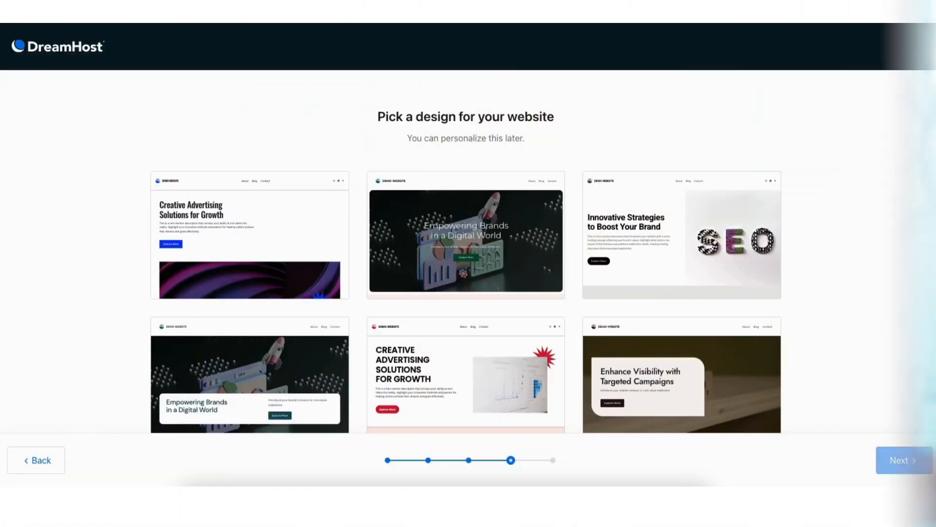
scroll(466, 254, "down", 1)
scroll(466, 292, "down", 2)
type("This is my d")
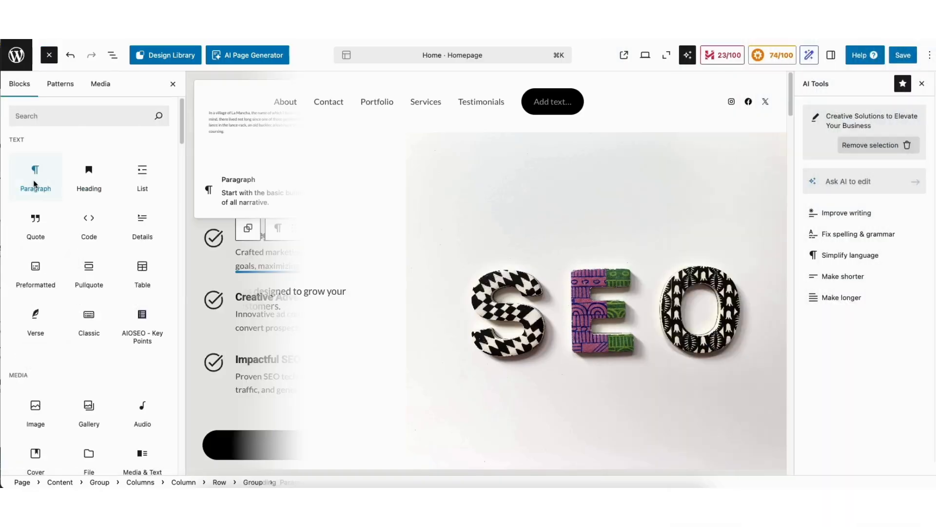
left_click_drag(35, 178, 254, 277)
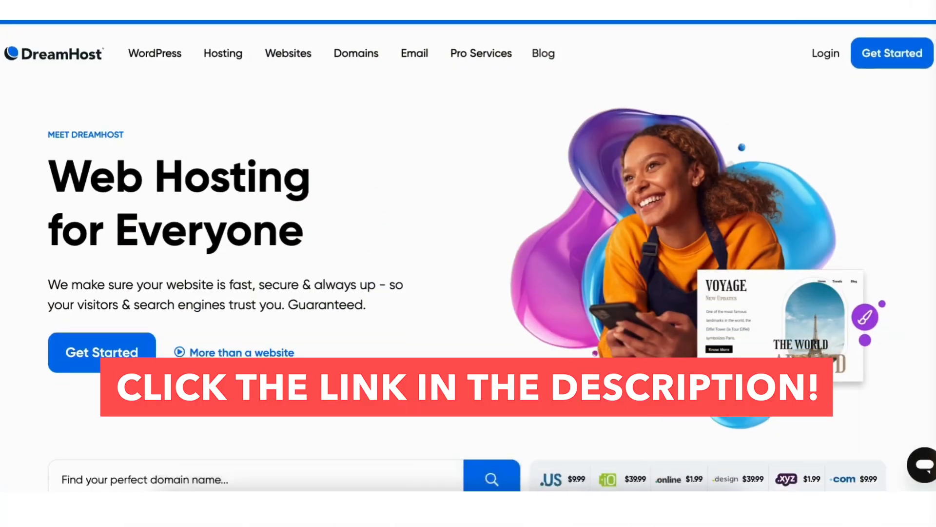
Browse the hosting offers and plans on the DreamHost homepage.
scroll(468, 264, "down", 5)
scroll(468, 263, "down", 15)
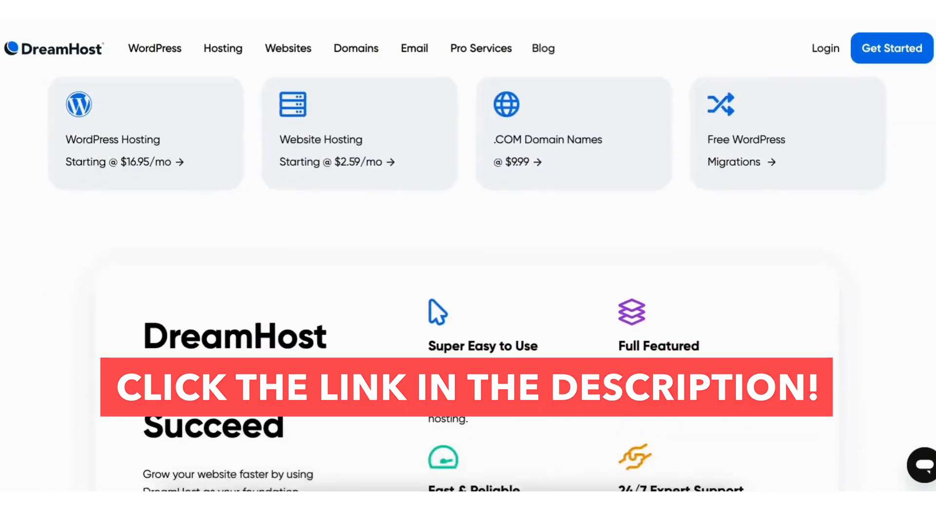
scroll(468, 263, "down", 15)
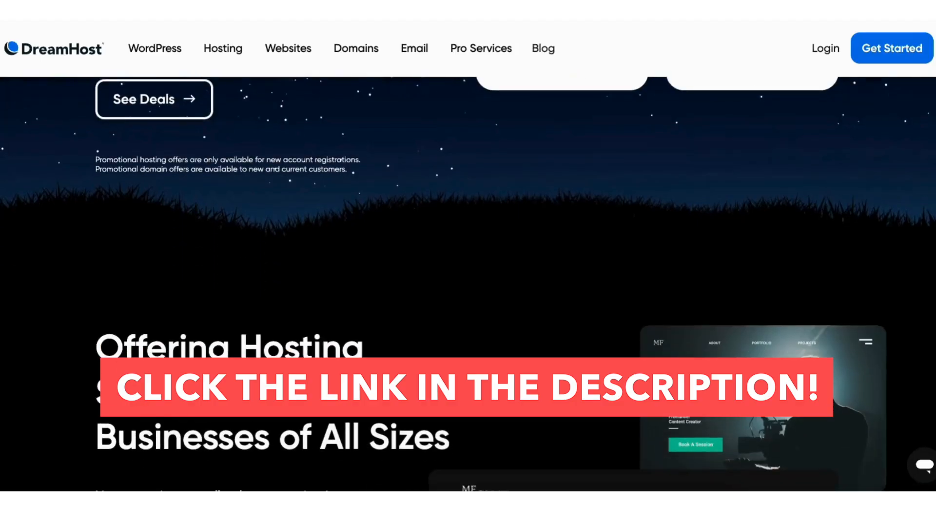
scroll(468, 263, "down", 6)
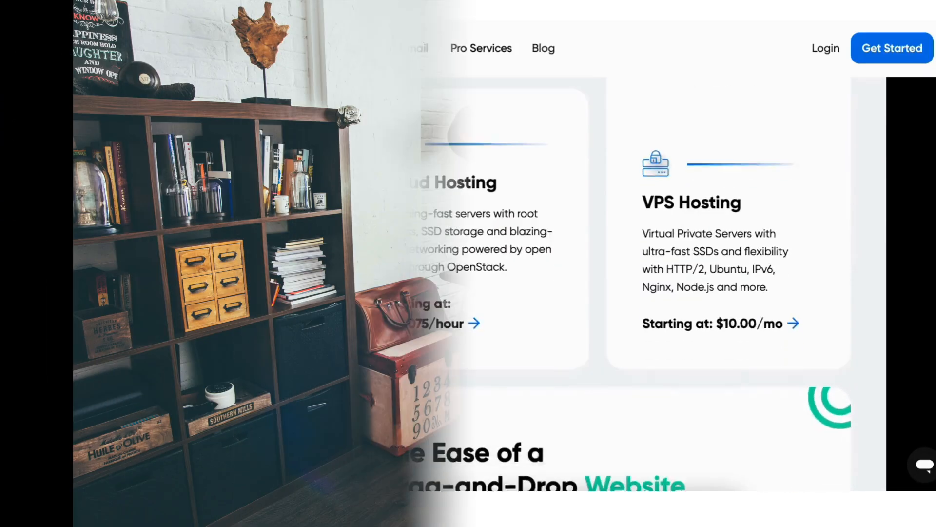